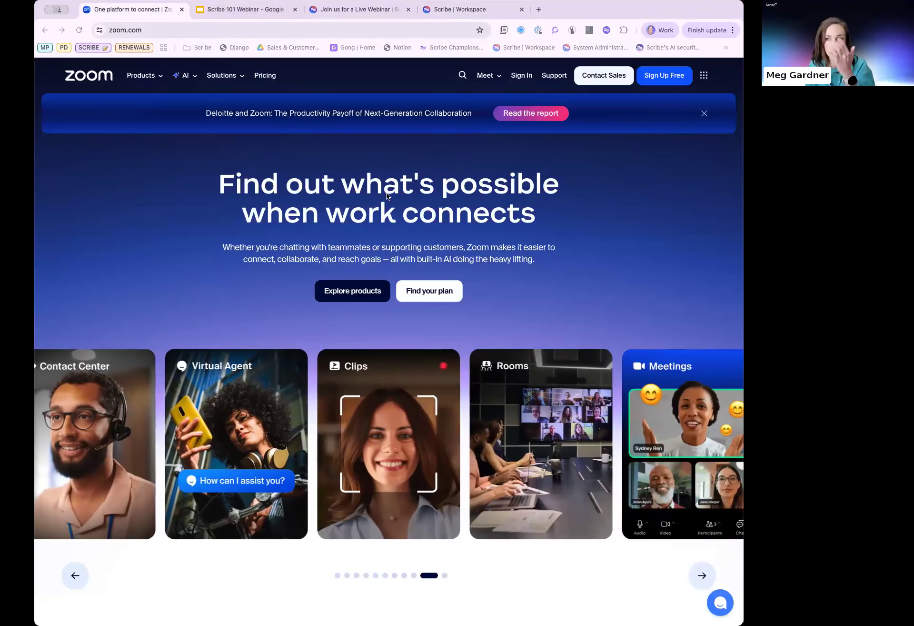
# - Switch to the Scribe workspace and view the options for creating a new capture or page
pyautogui.click(454, 14)
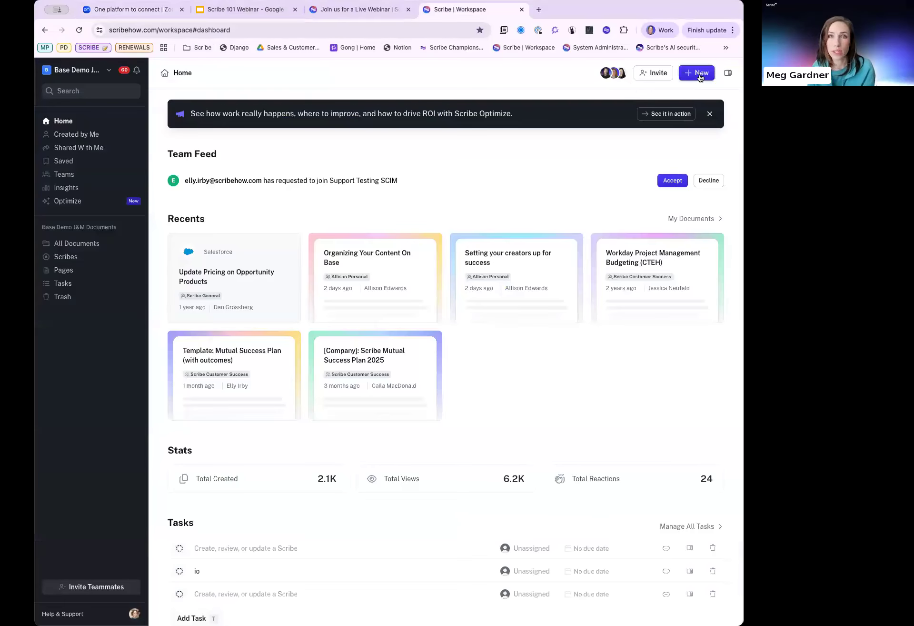
pyautogui.click(701, 75)
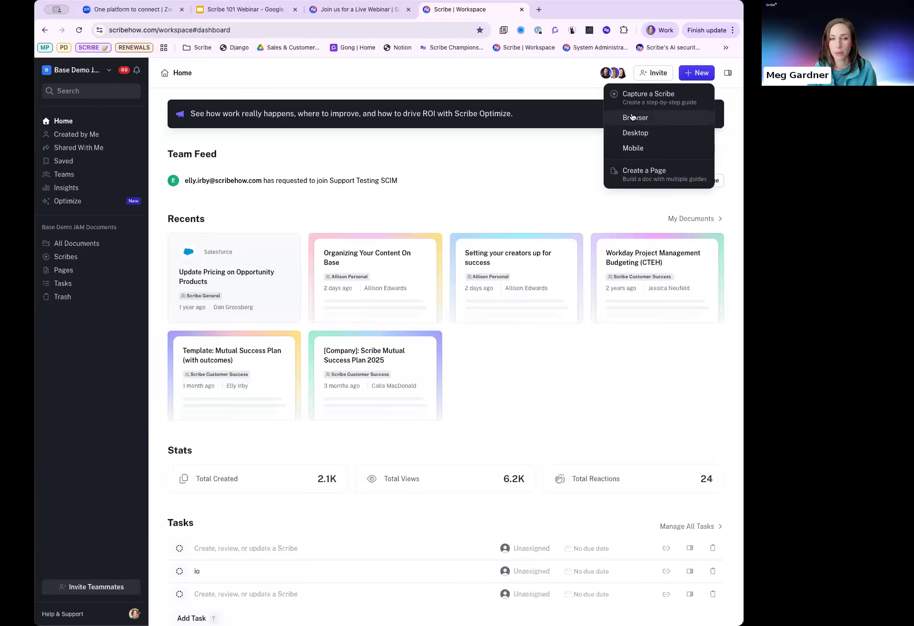
pyautogui.click(541, 82)
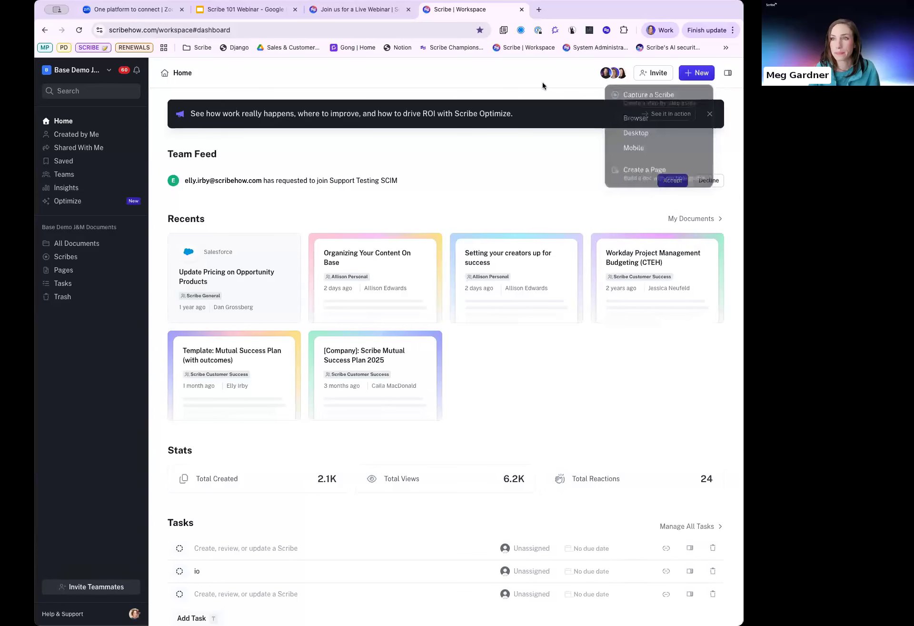
# - On the Zoom website, open the Scribe browser extension, change the team to SAMM General and start a capture
pyautogui.click(127, 14)
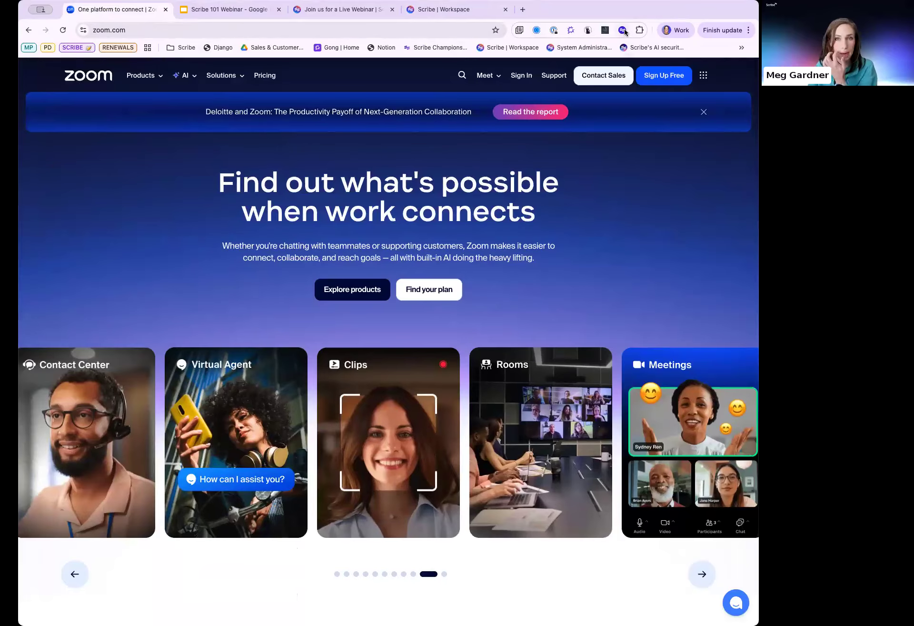
pyautogui.click(623, 30)
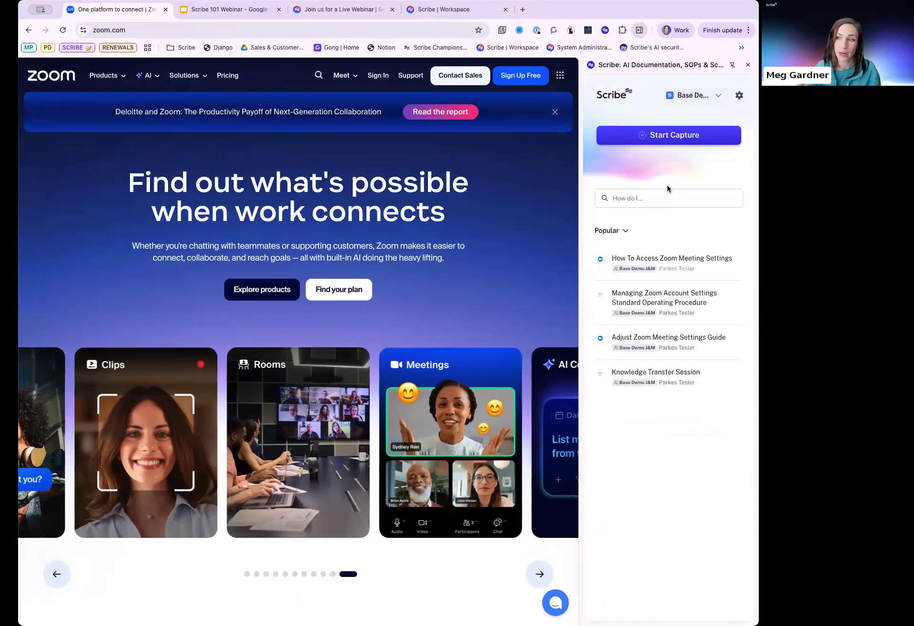
pyautogui.click(687, 98)
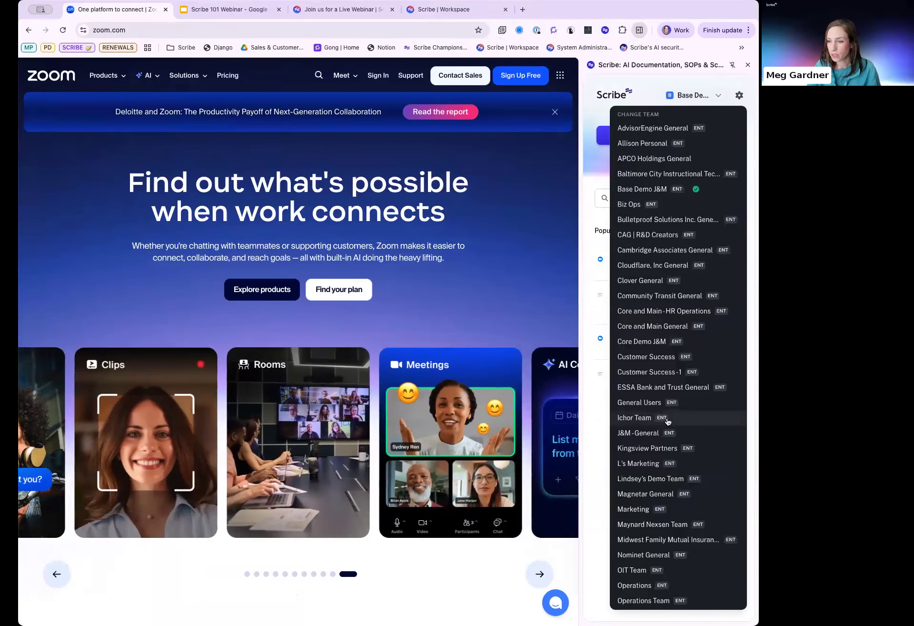
pyautogui.scroll(-4, 652, 535)
pyautogui.click(639, 546)
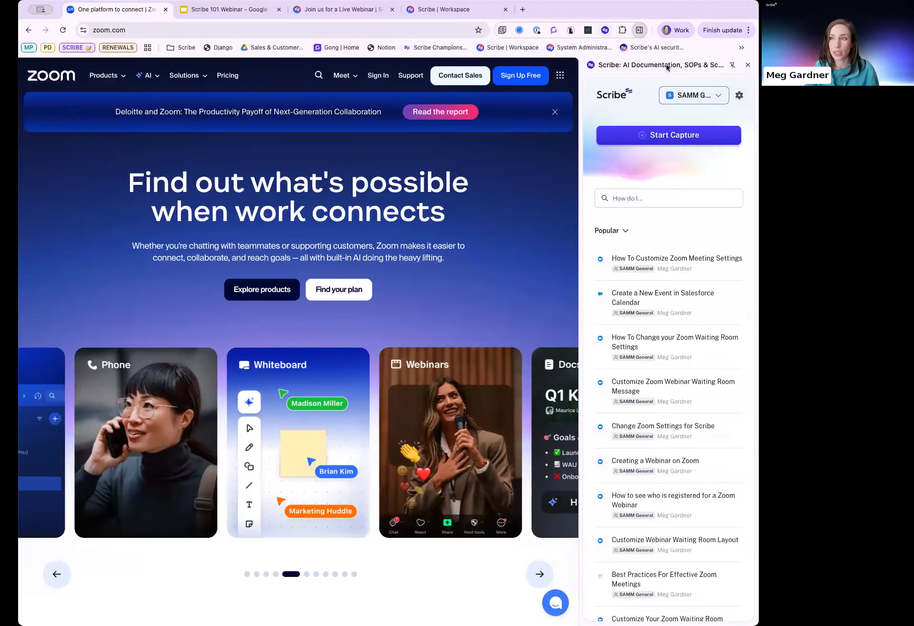
pyautogui.click(674, 137)
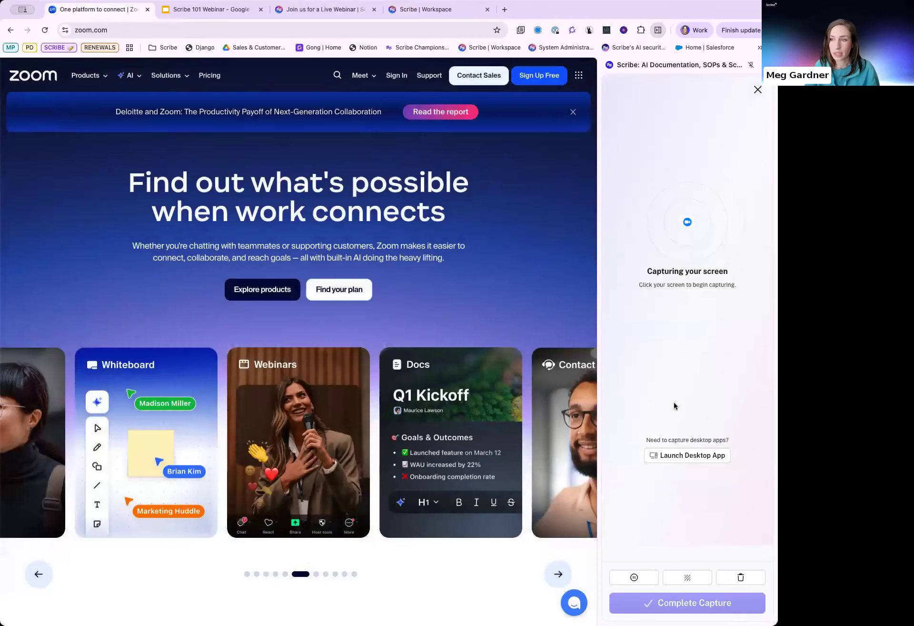
# - Sign in to Zoom and open Customize Waiting Room Layout in the webinar settings
pyautogui.click(406, 78)
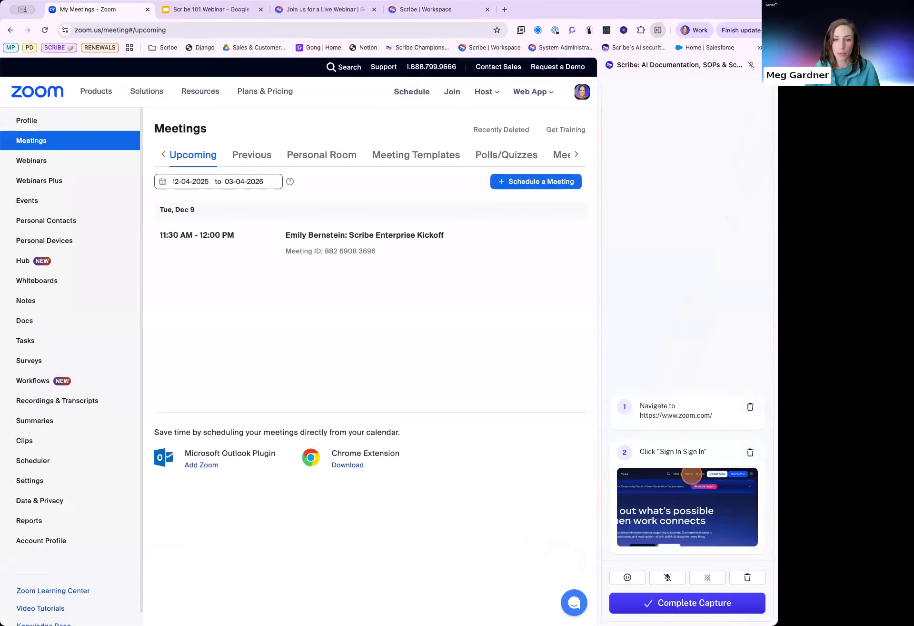
pyautogui.click(28, 482)
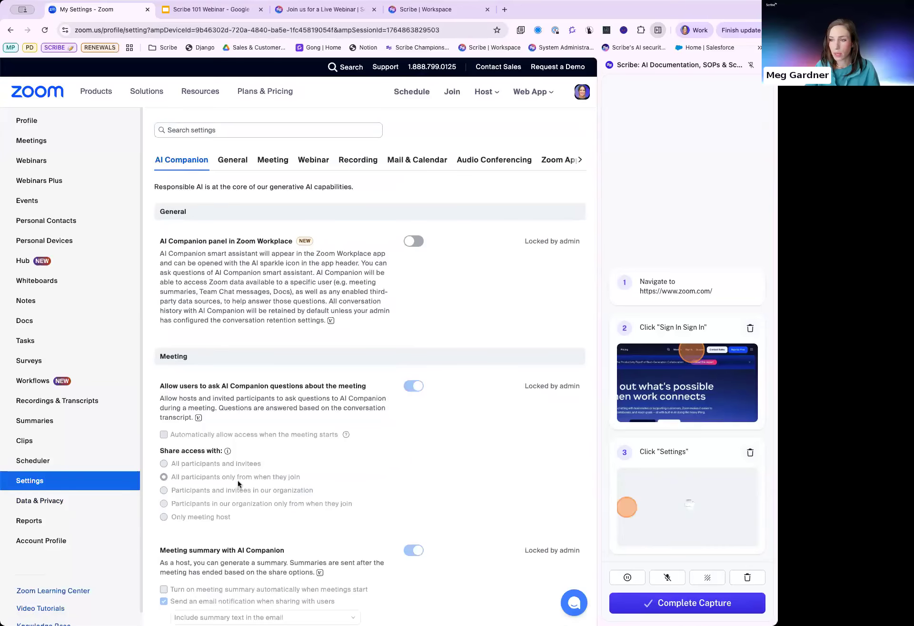
pyautogui.click(310, 164)
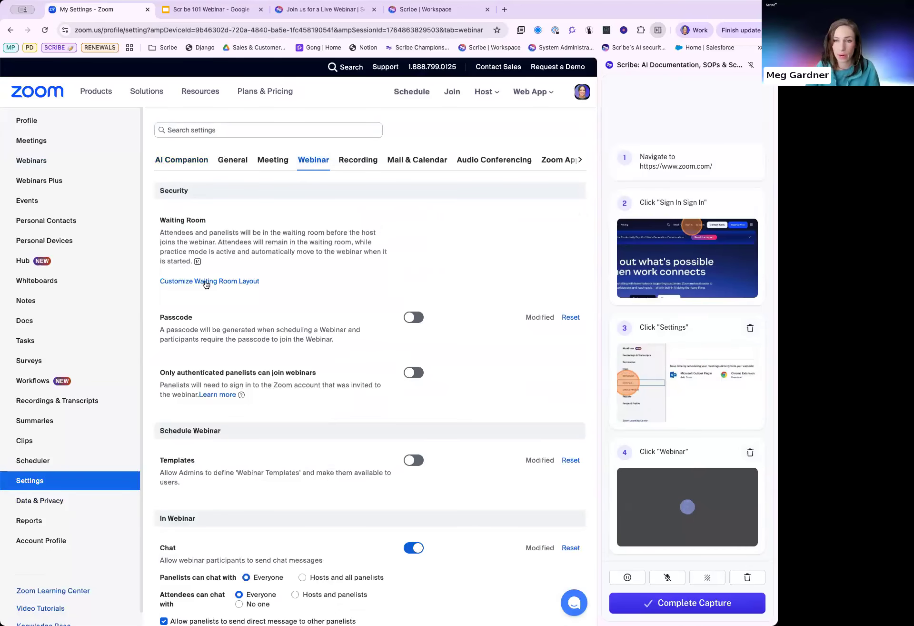
pyautogui.click(220, 282)
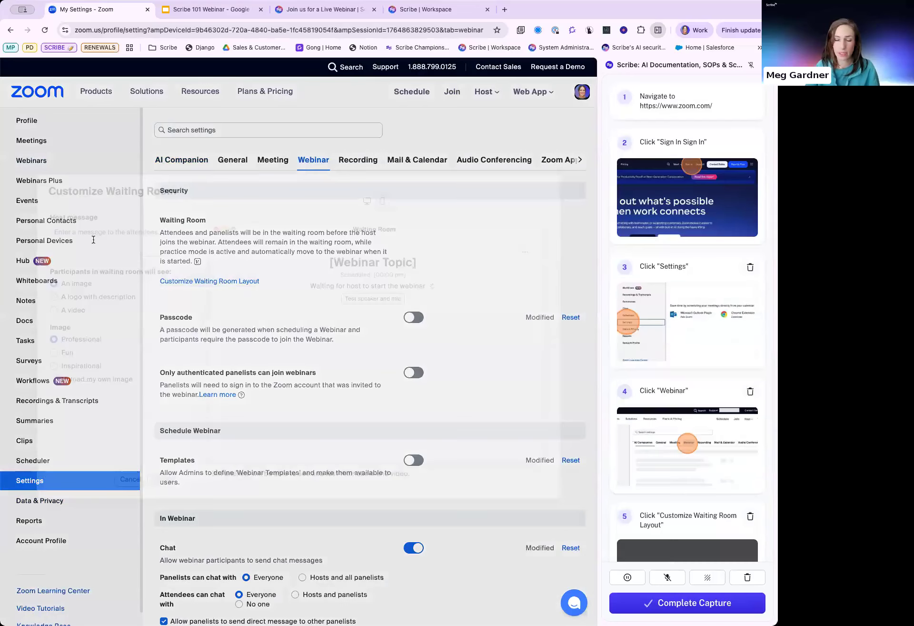
# - Set the waiting room host message to "Thanks for joining!" and choose a video with the Upload my own video option
pyautogui.click(94, 240)
pyautogui.write('Thanks for j')
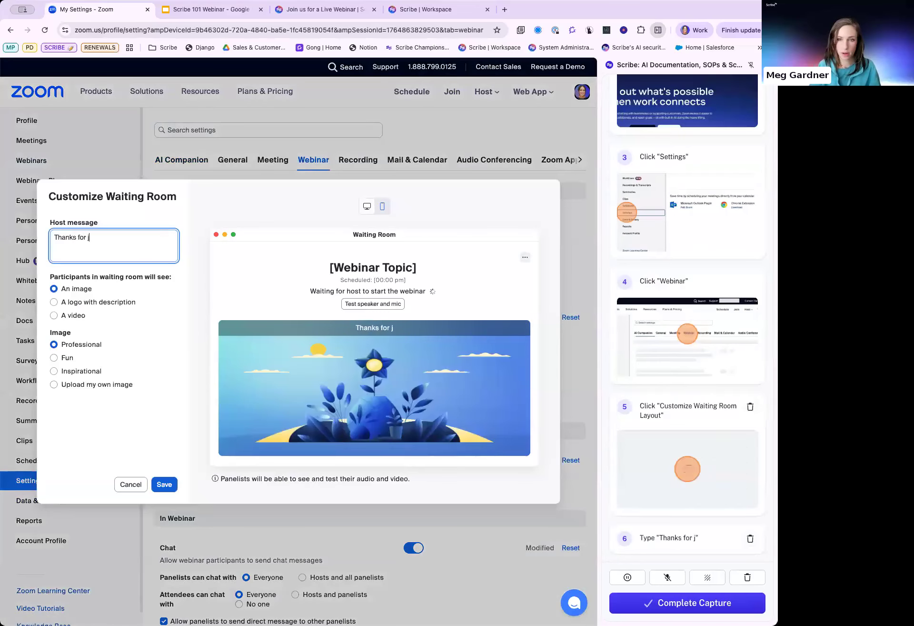
pyautogui.write('oining!')
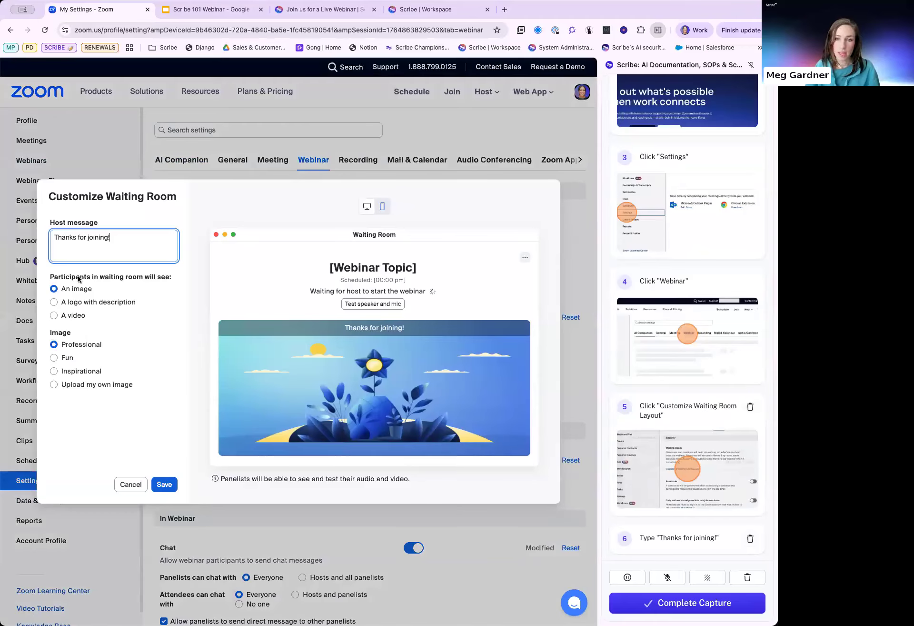
pyautogui.click(54, 316)
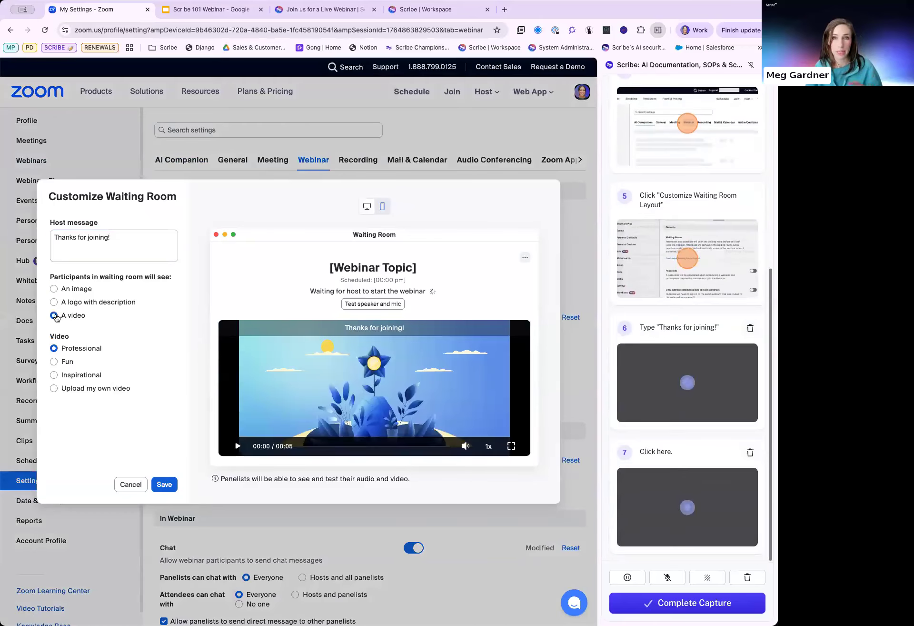
pyautogui.click(55, 389)
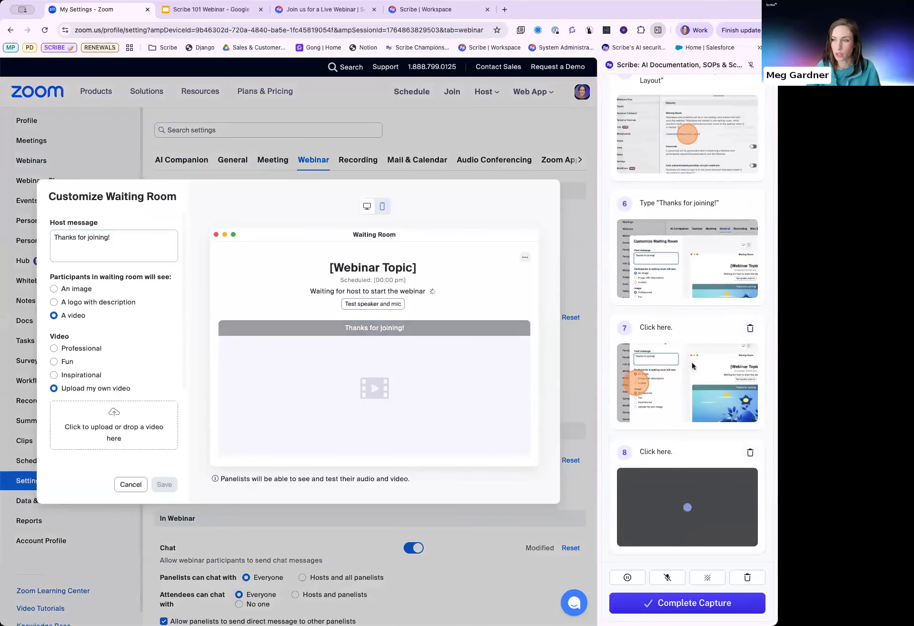
# - Review the captured steps in the Scribe capture list, checking their wording and screenshots
pyautogui.moveTo(673, 327); pyautogui.dragTo(638, 327)
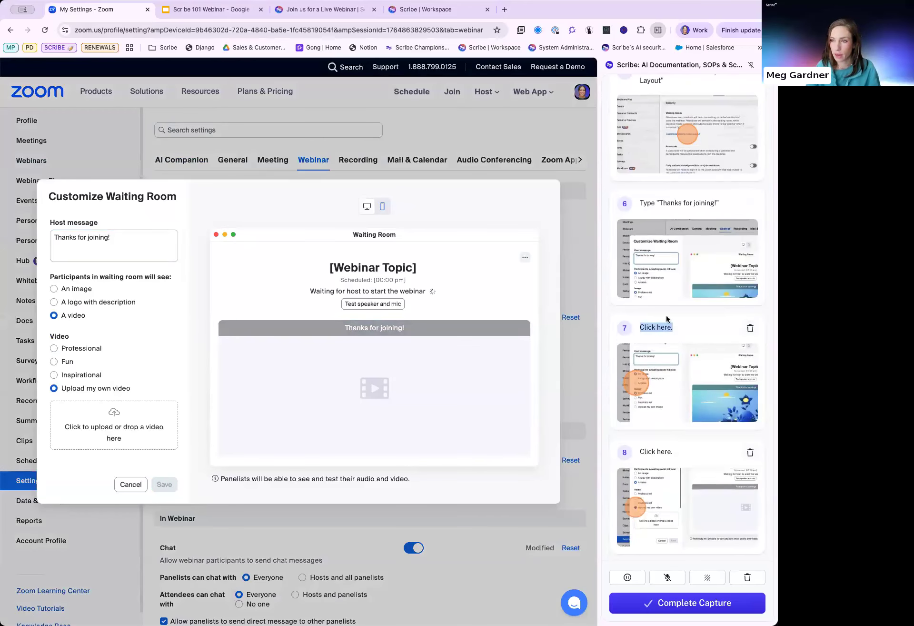
pyautogui.moveTo(659, 204); pyautogui.dragTo(719, 203)
pyautogui.scroll(5, 717, 274)
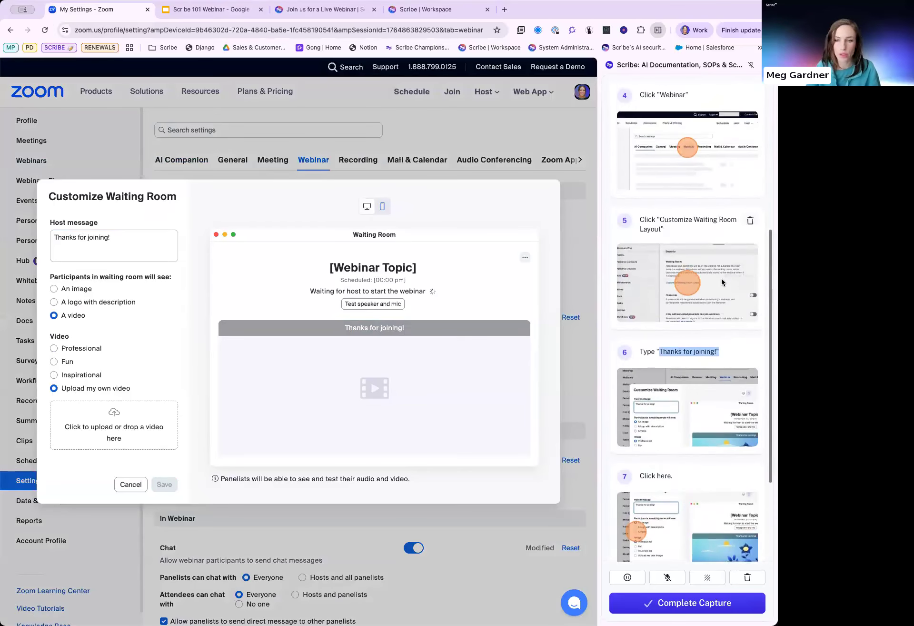
pyautogui.scroll(-5, 722, 282)
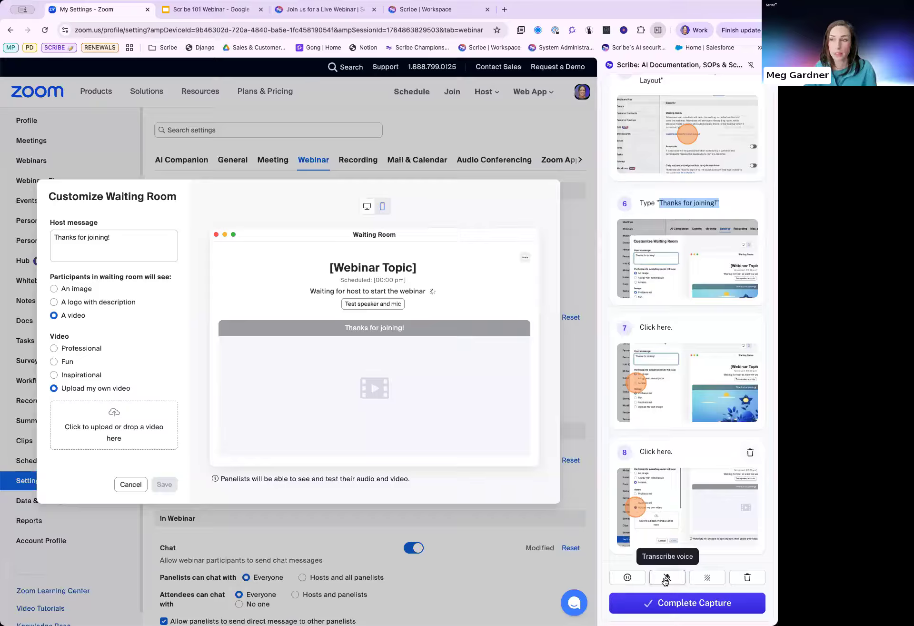
pyautogui.scroll(3, 682, 254)
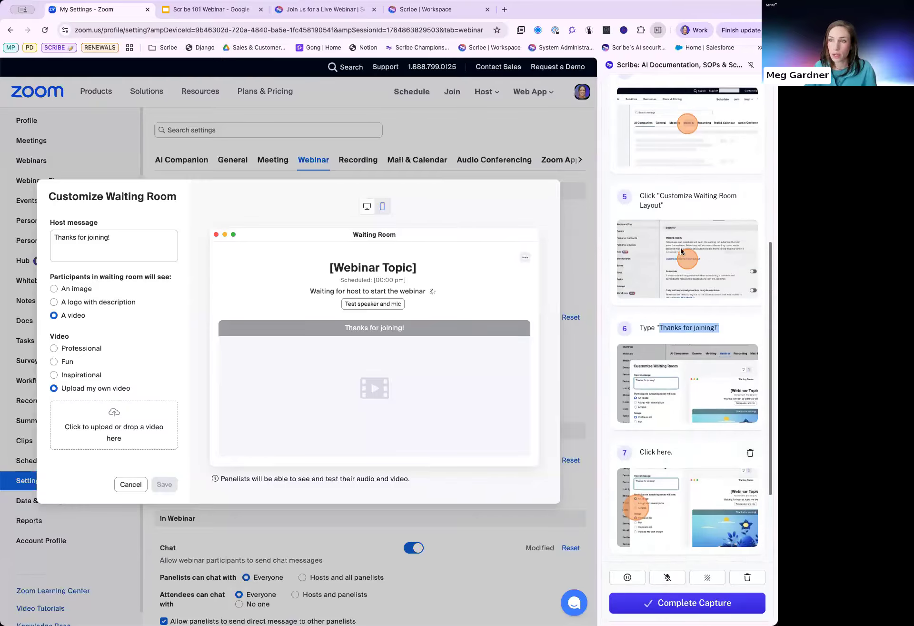
pyautogui.scroll(1, 681, 253)
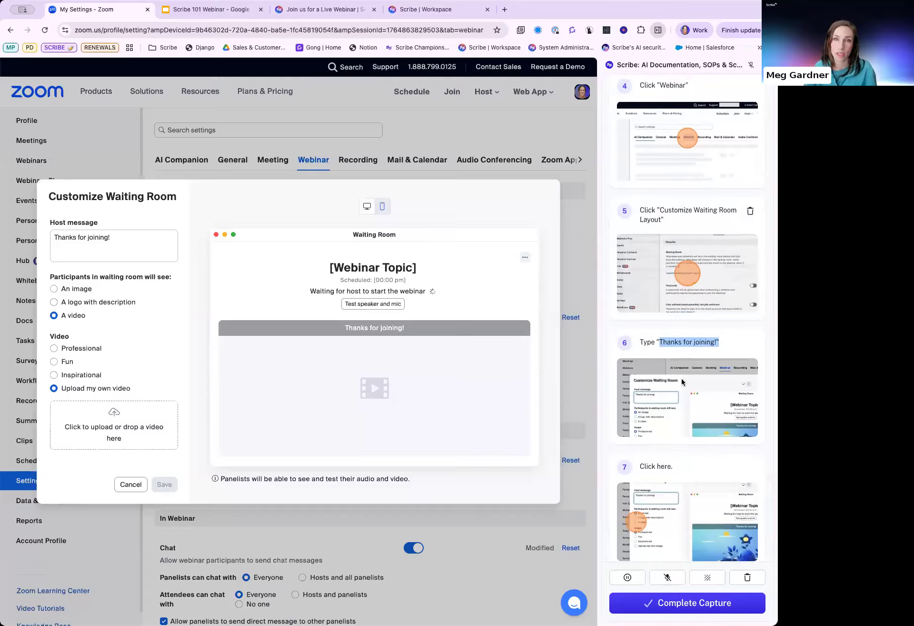
pyautogui.scroll(-3, 684, 448)
pyautogui.scroll(-1, 683, 448)
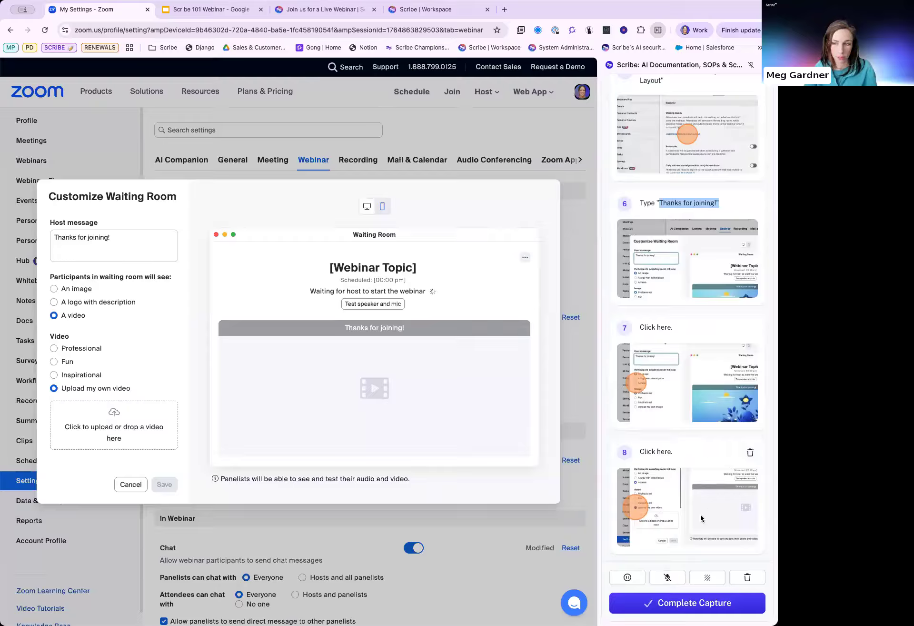
# - With voice transcription turned on, cancel the waiting room customization and toggle on 3rd Party Audio in the Audio Conferencing settings
pyautogui.click(670, 577)
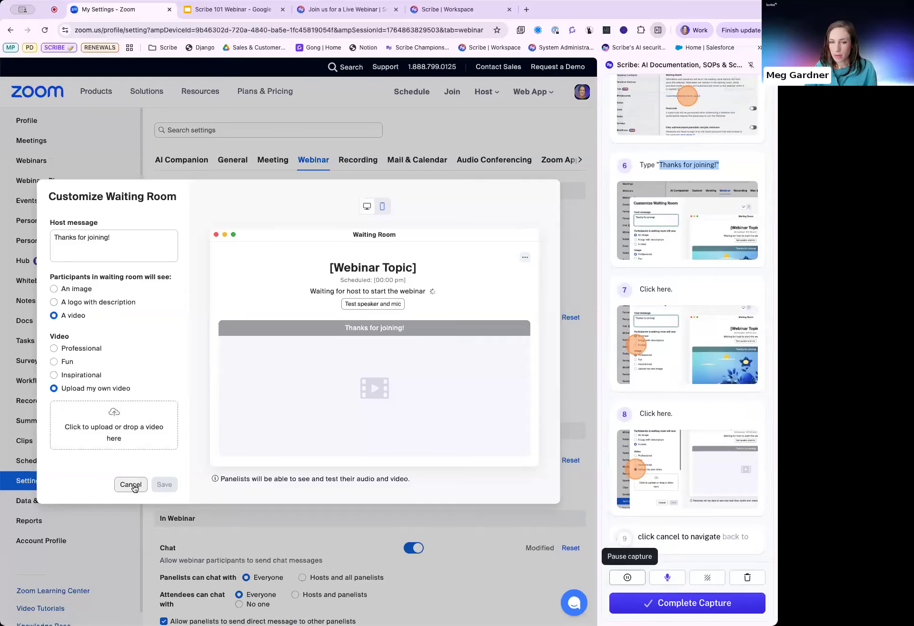
pyautogui.click(134, 488)
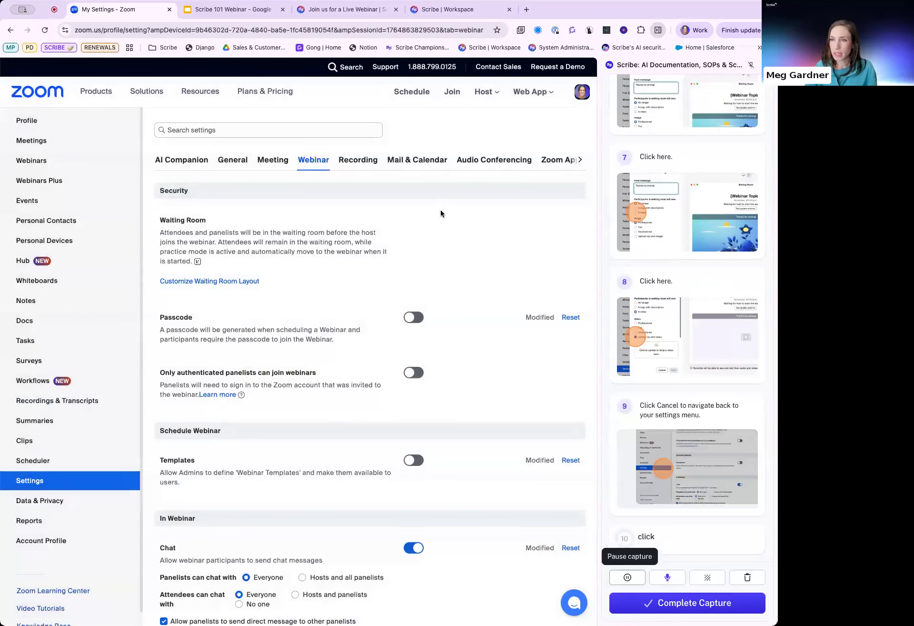
pyautogui.click(485, 160)
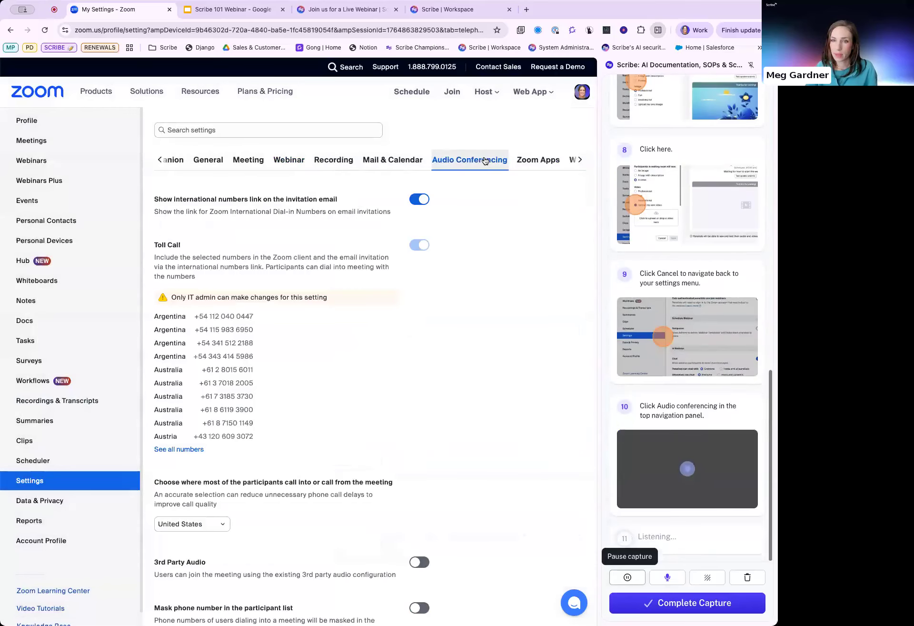
pyautogui.click(419, 564)
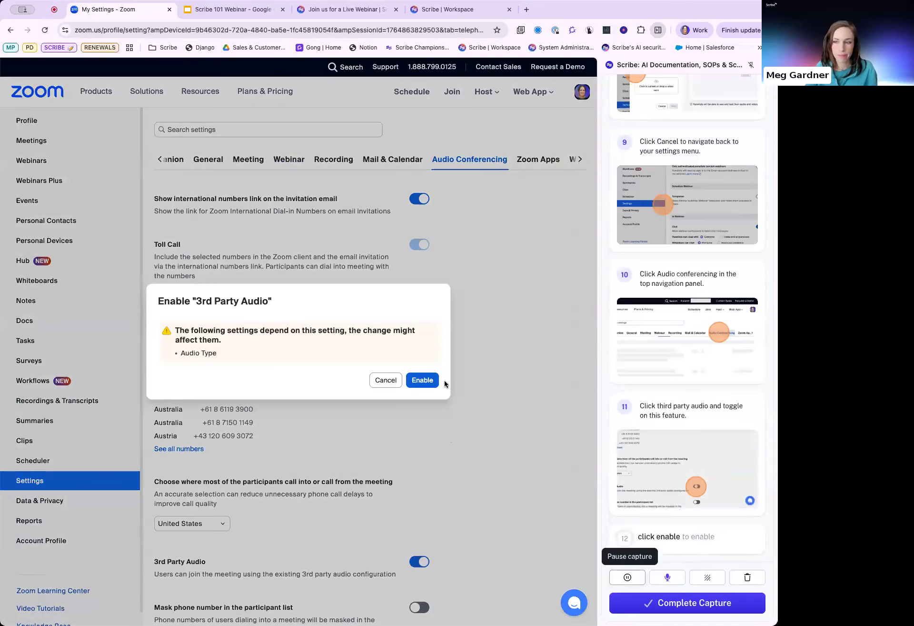
# - Pause the Scribe capture and complete it to generate the guide
pyautogui.click(627, 577)
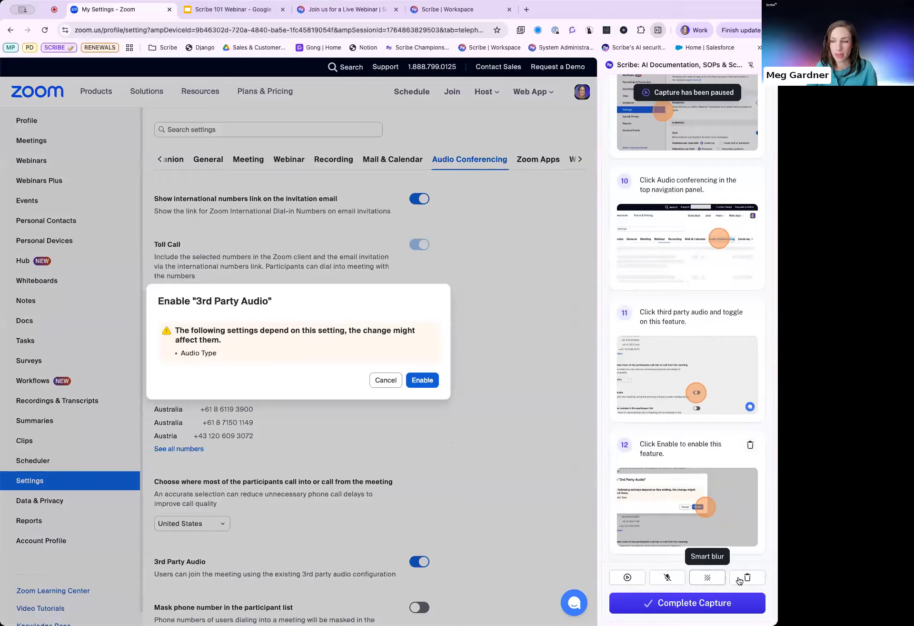
pyautogui.click(691, 604)
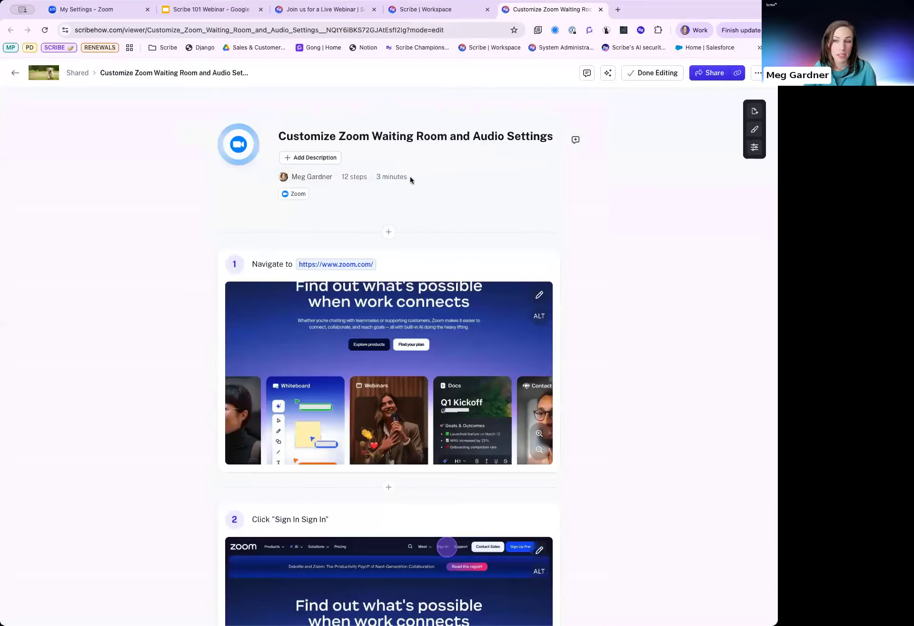
# - Examine the generated guide's step instructions and screenshots from the beginning through the waiting room steps
pyautogui.scroll(-1, 402, 288)
pyautogui.scroll(-8, 401, 286)
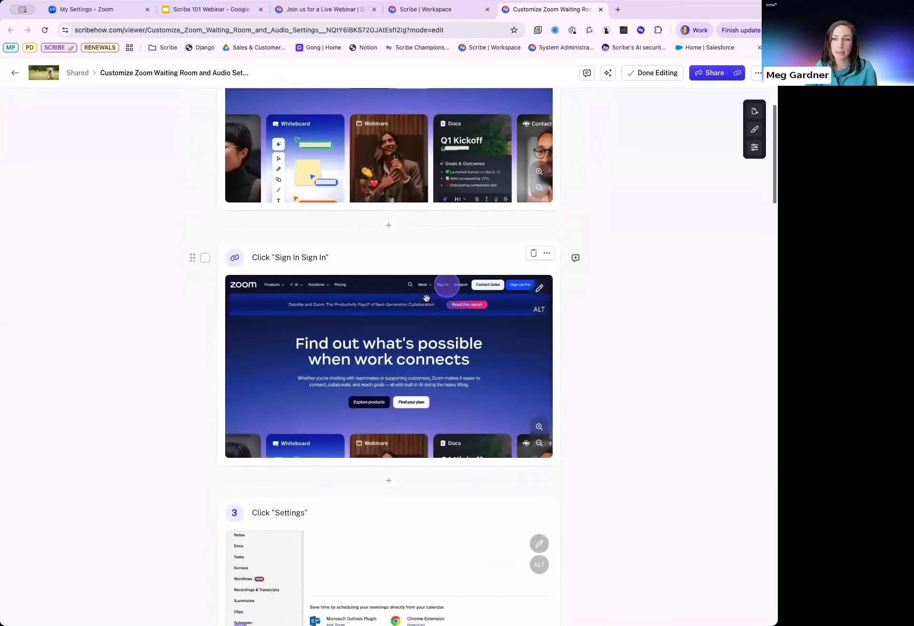
pyautogui.scroll(-8, 429, 299)
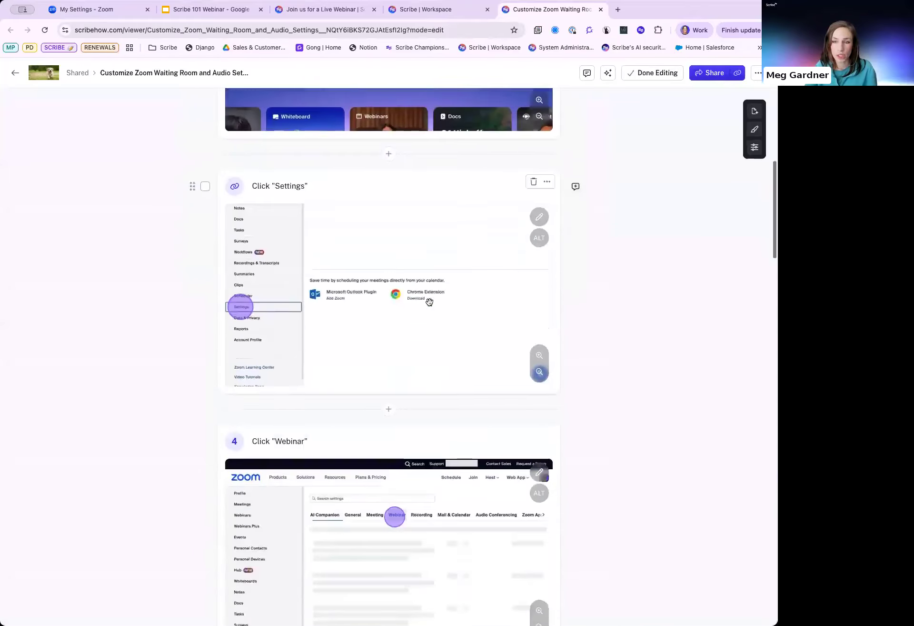
pyautogui.scroll(-1, 430, 302)
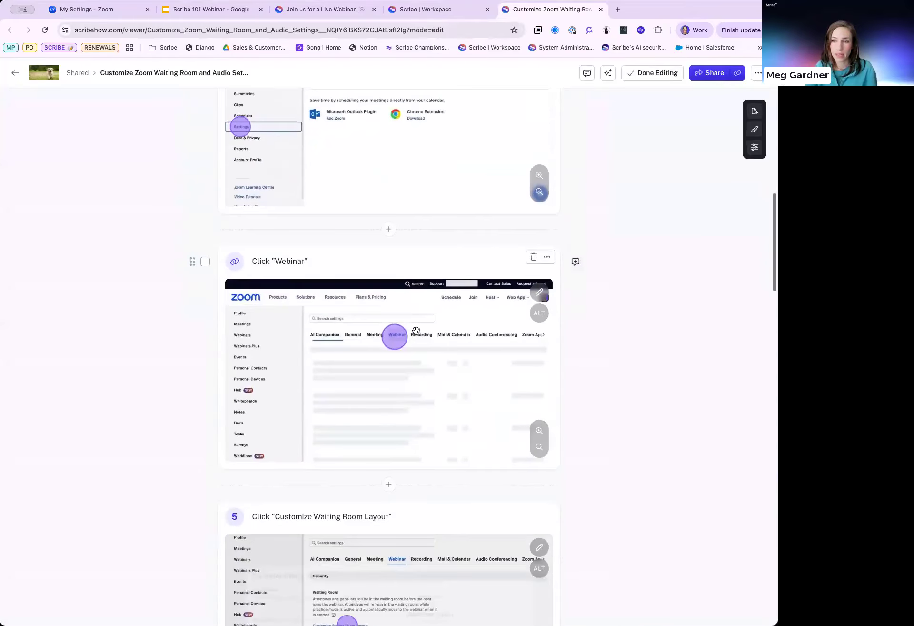
pyautogui.scroll(-5, 418, 323)
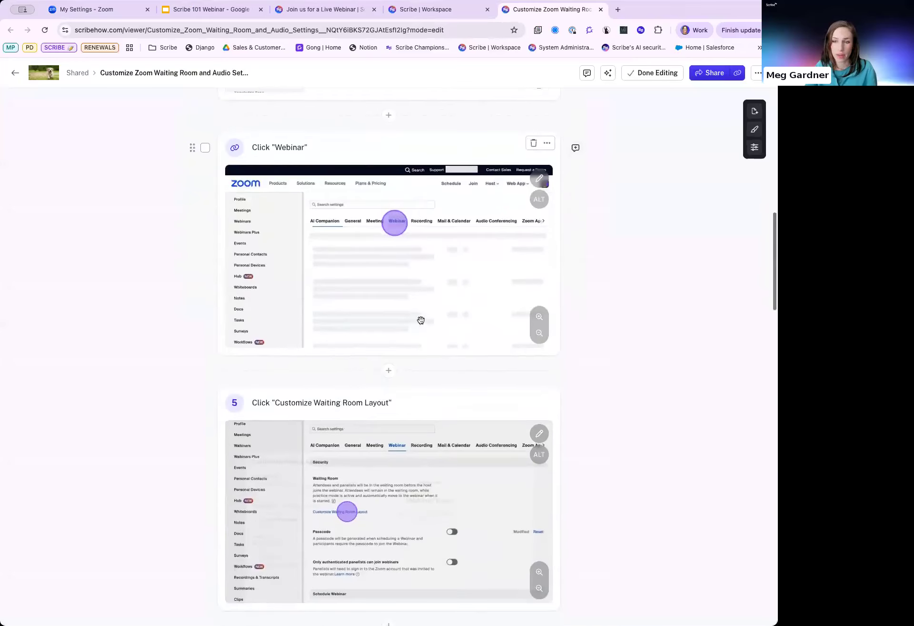
pyautogui.scroll(-8, 421, 321)
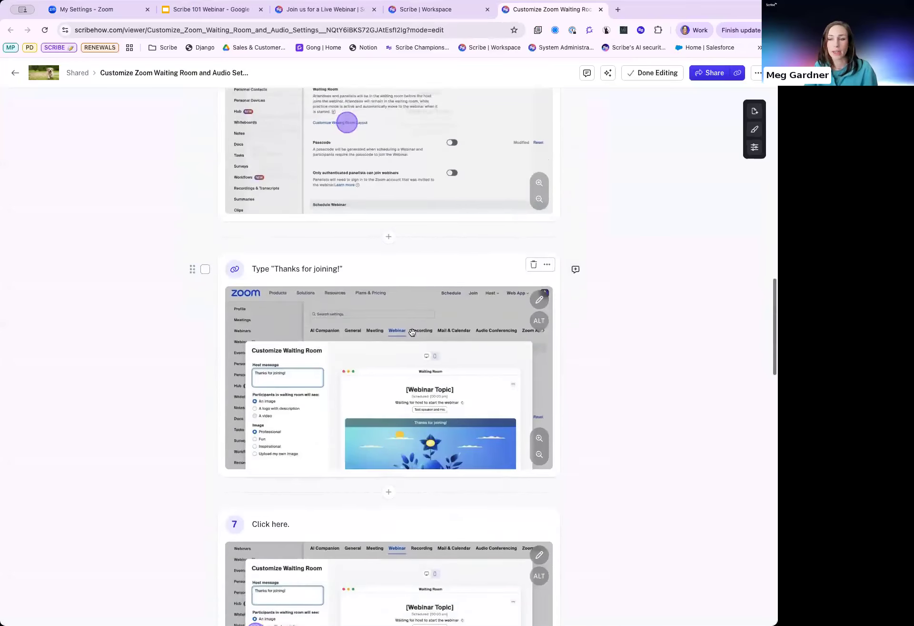
pyautogui.scroll(-7, 413, 332)
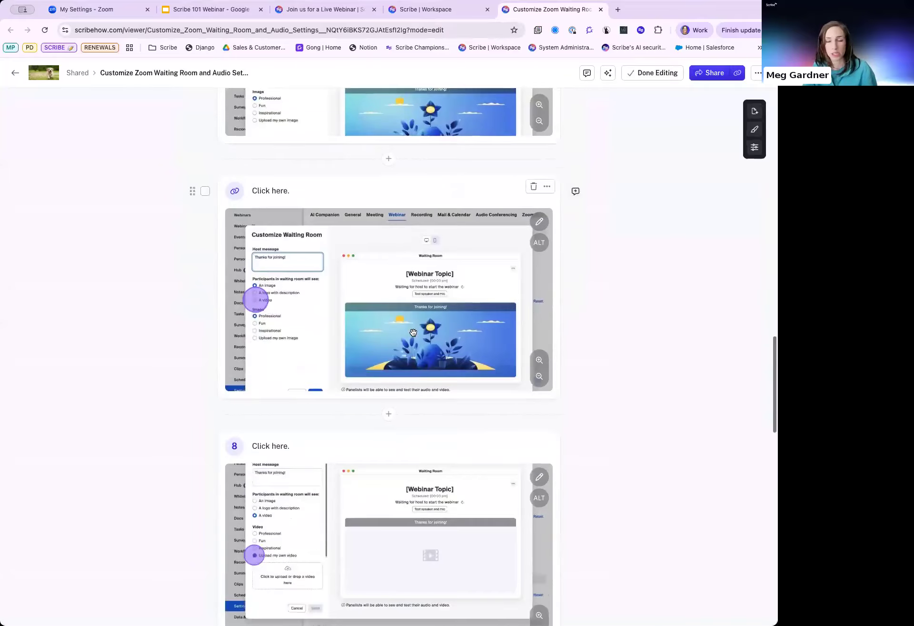
pyautogui.scroll(-7, 414, 333)
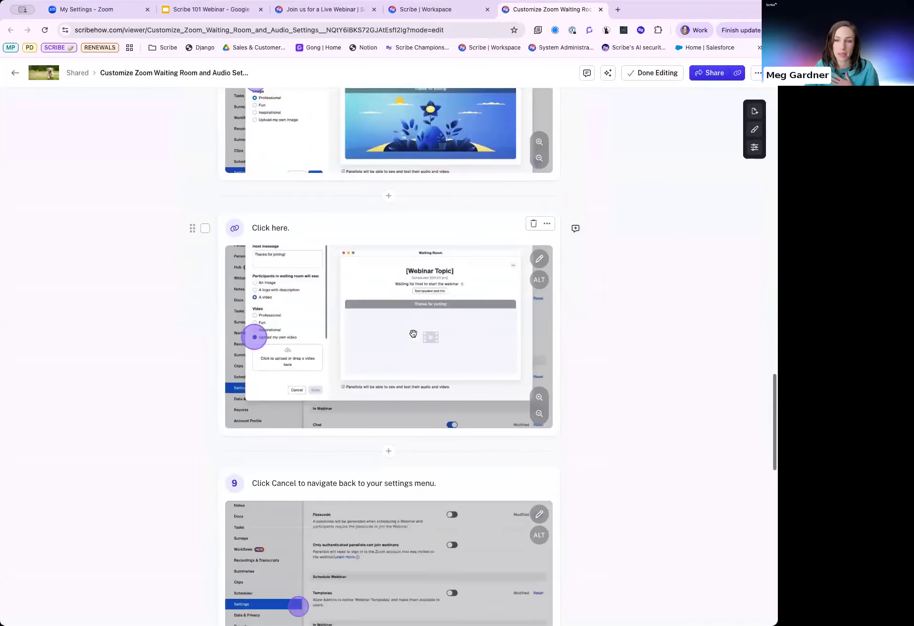
# - Examine the guide's remaining steps through the audio conferencing instructions and return to the guide's title
pyautogui.scroll(-5, 413, 333)
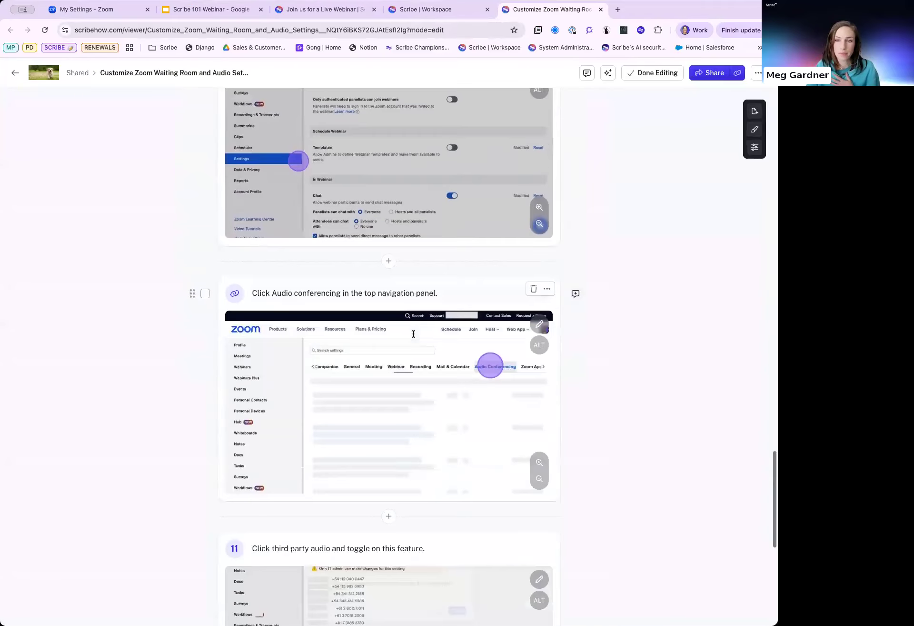
pyautogui.scroll(-1, 414, 338)
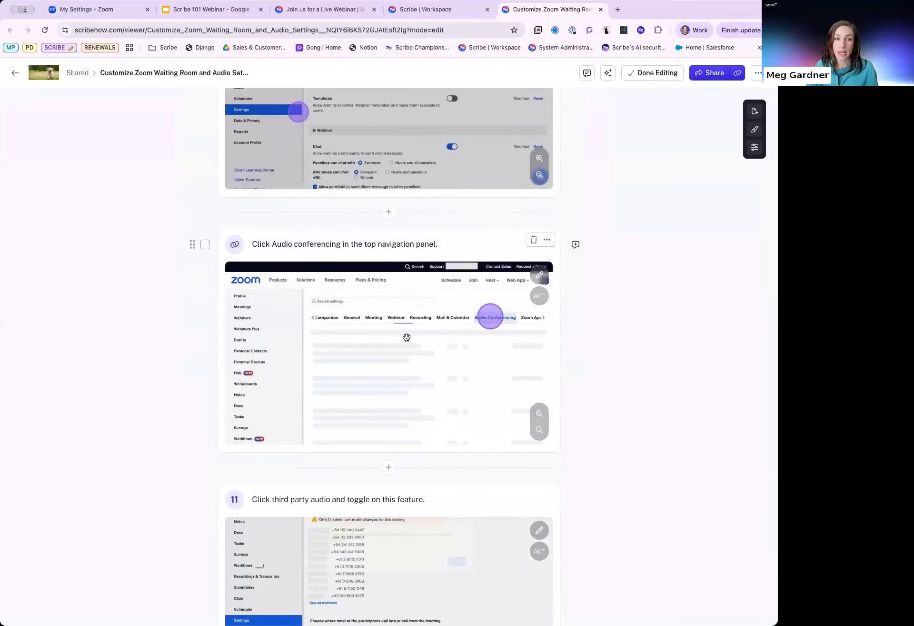
pyautogui.scroll(4, 414, 339)
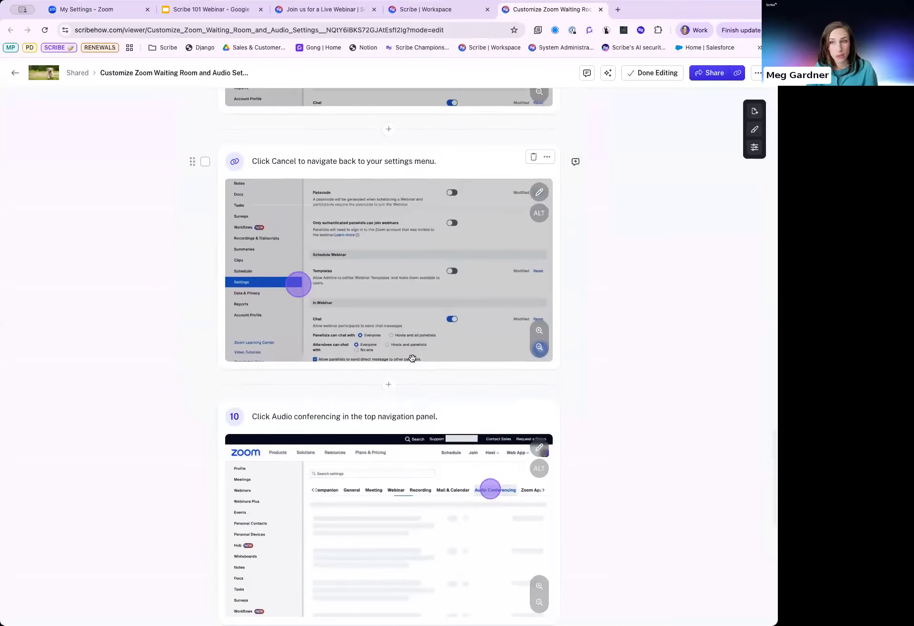
pyautogui.scroll(2, 415, 357)
pyautogui.scroll(3, 413, 358)
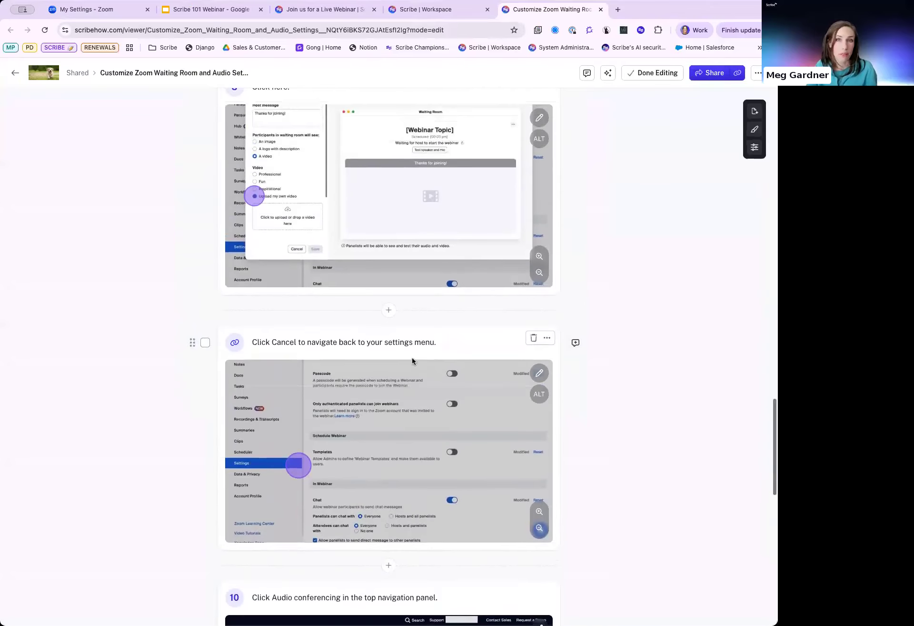
pyautogui.scroll(8, 413, 361)
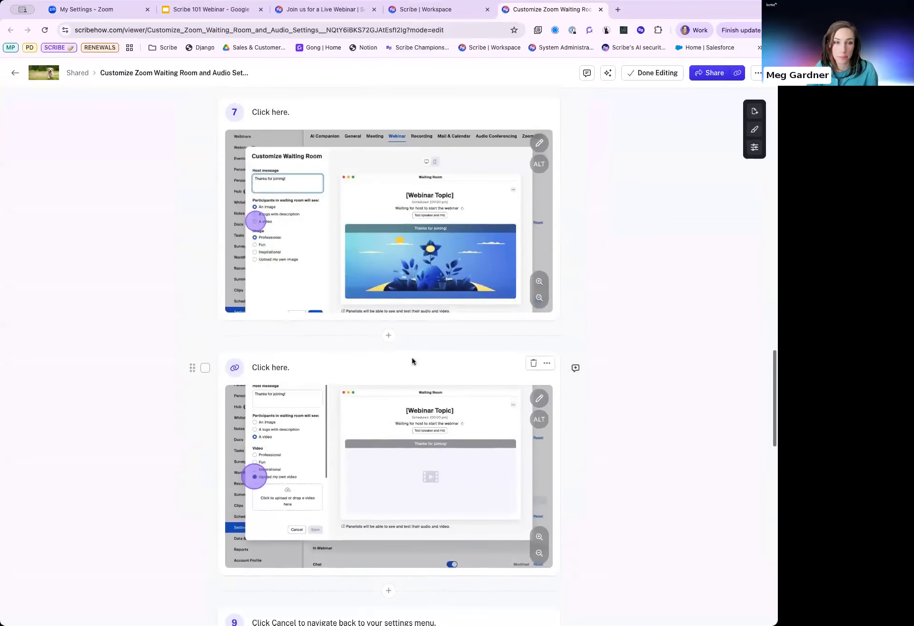
pyautogui.scroll(10, 412, 358)
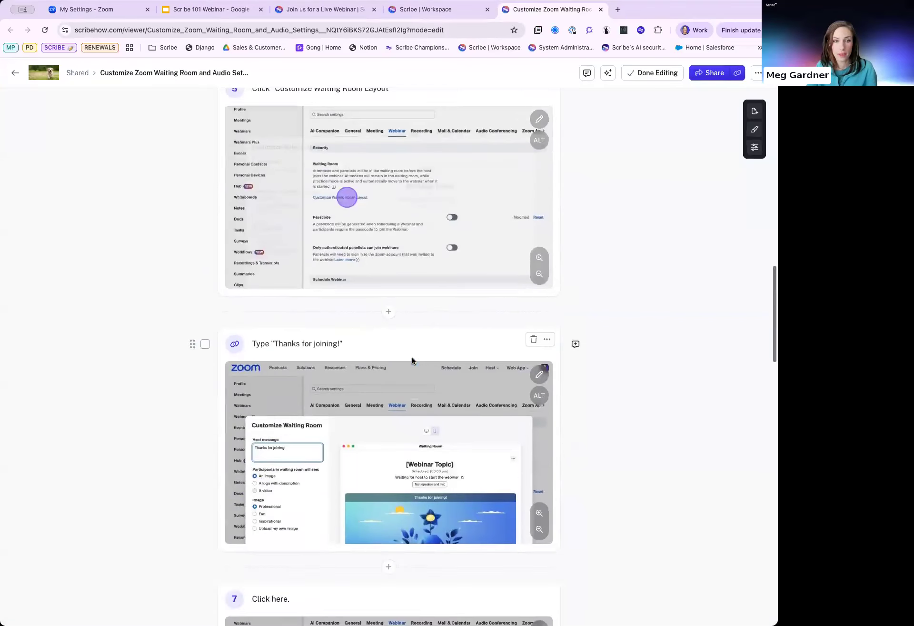
pyautogui.scroll(8, 412, 361)
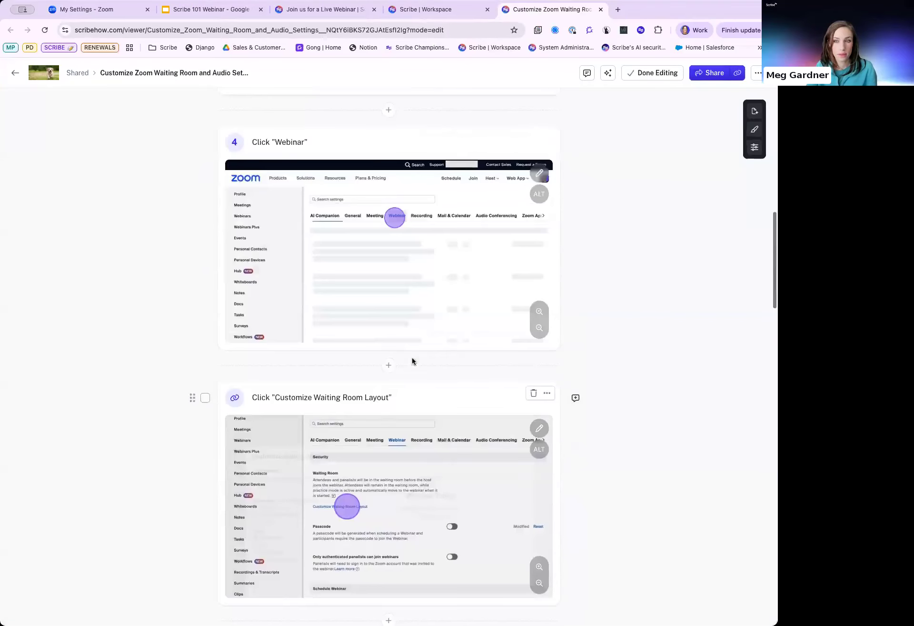
pyautogui.scroll(15, 413, 359)
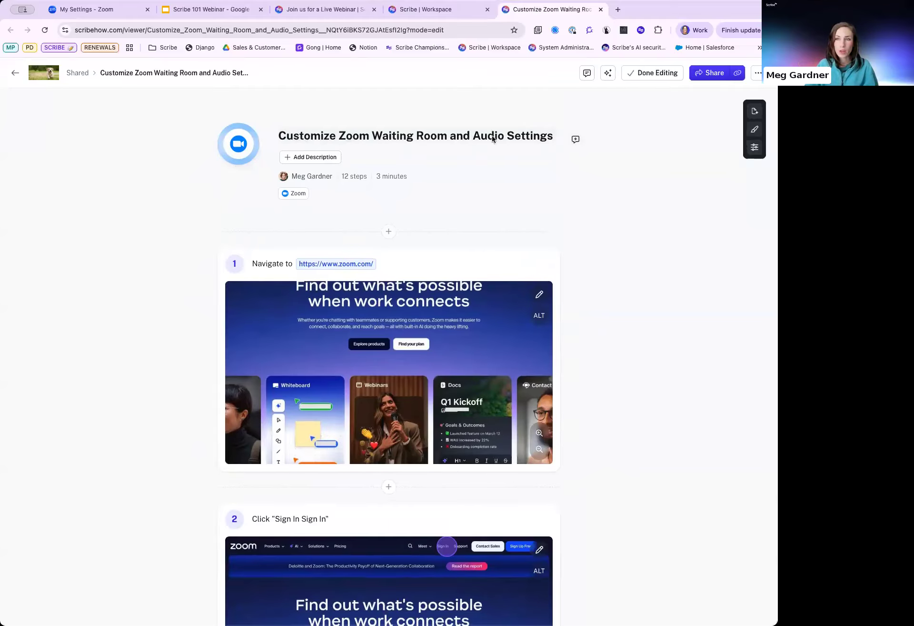
# - Rename the guide as "Upload a Waiting Room Video"
pyautogui.click(522, 137)
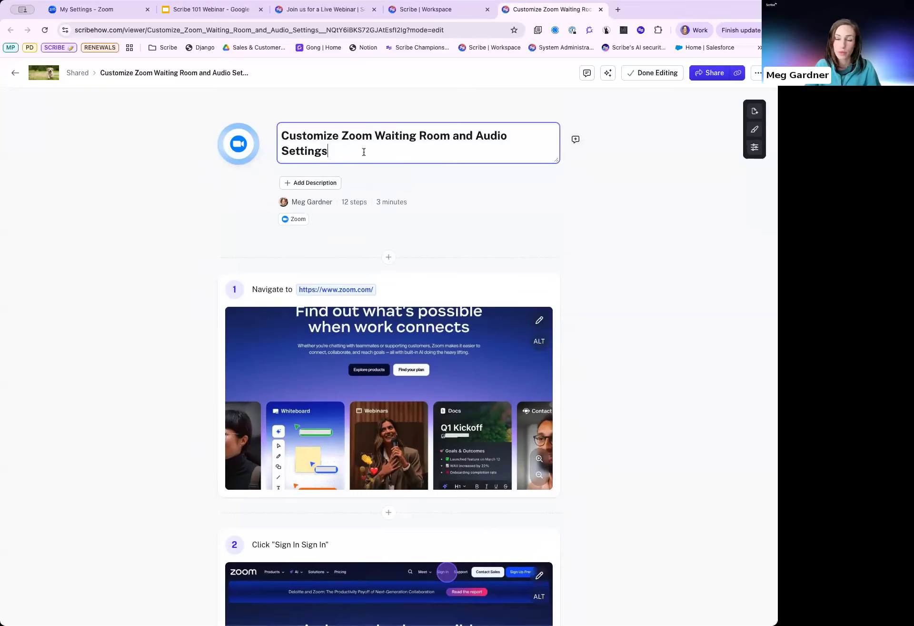
pyautogui.moveTo(365, 151); pyautogui.dragTo(281, 131)
pyautogui.write('Upload a')
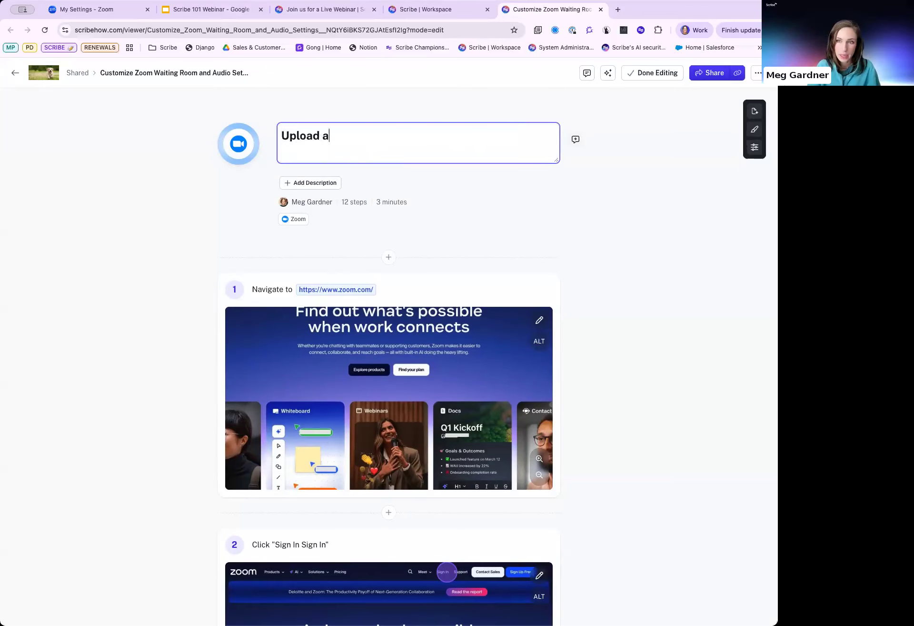
pyautogui.write(' Waiting Room Video')
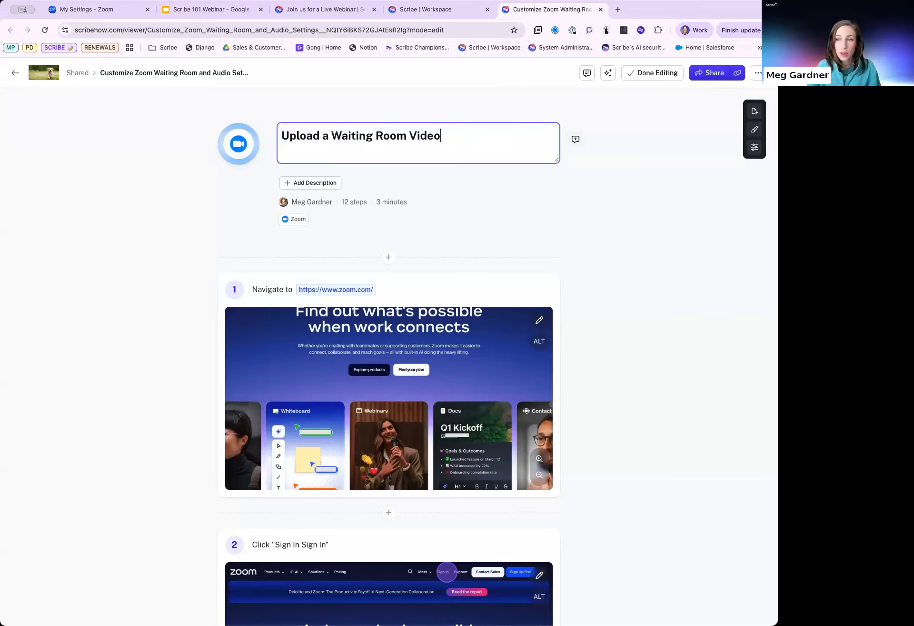
# - Add an AI-generated description below the guide's title instead of a self-written one
pyautogui.click(312, 186)
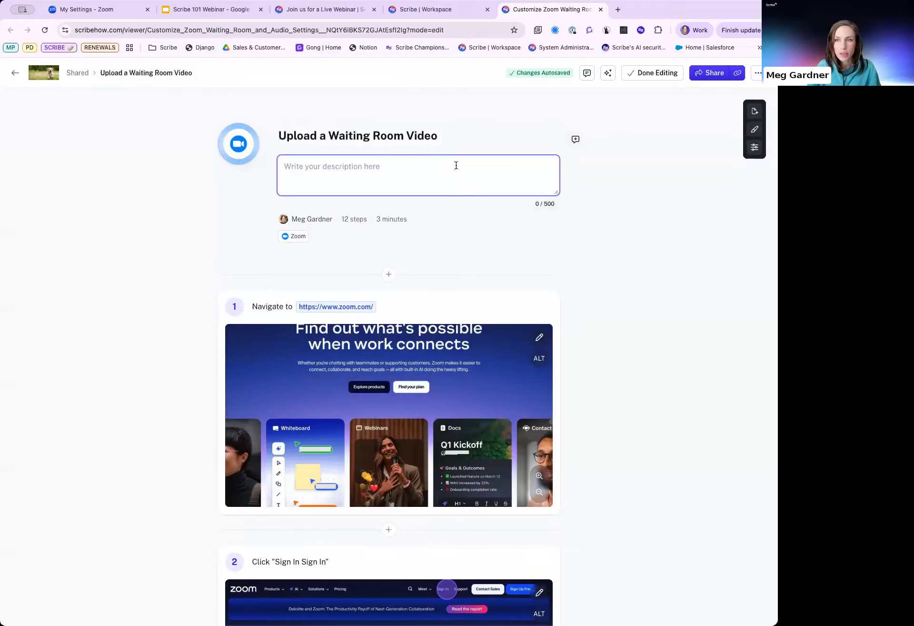
pyautogui.click(488, 223)
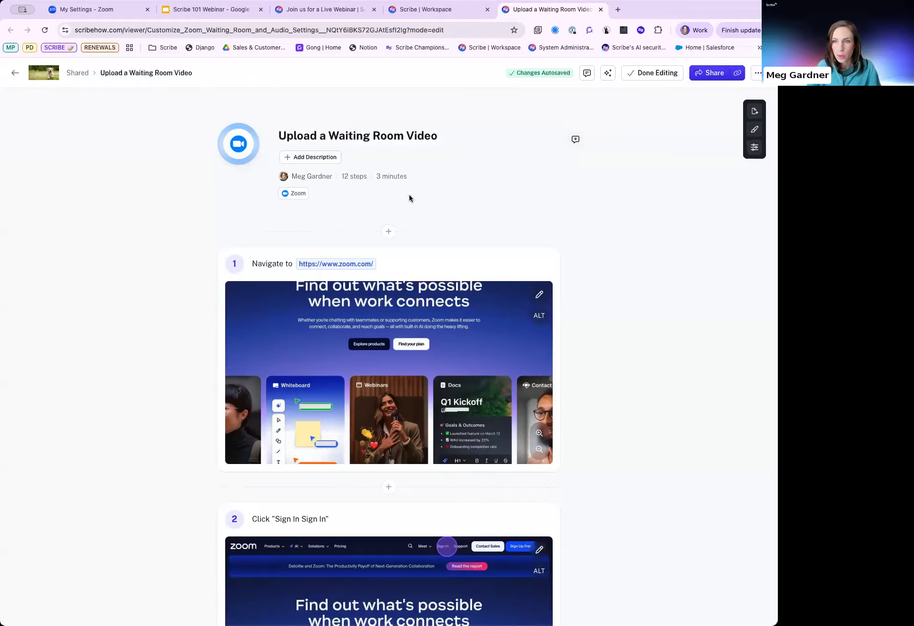
pyautogui.click(308, 157)
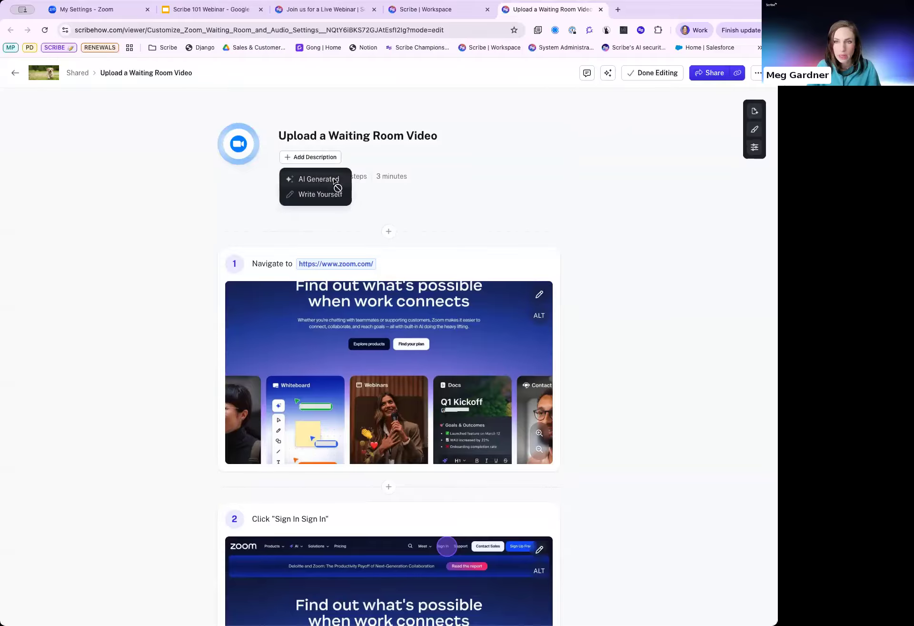
pyautogui.click(334, 192)
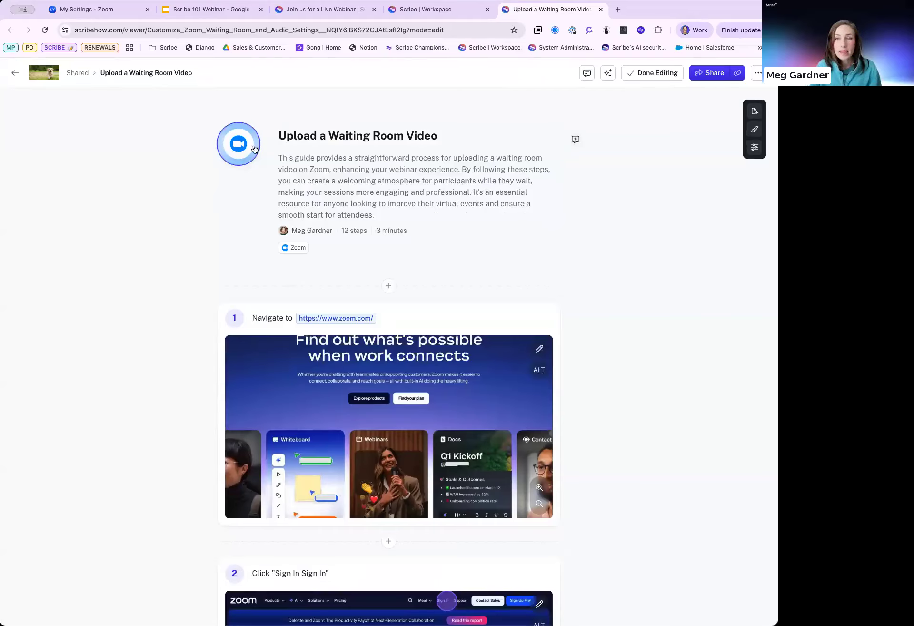
# - Search the guide's logo choices for "google" and close them without picking another logo
pyautogui.click(237, 144)
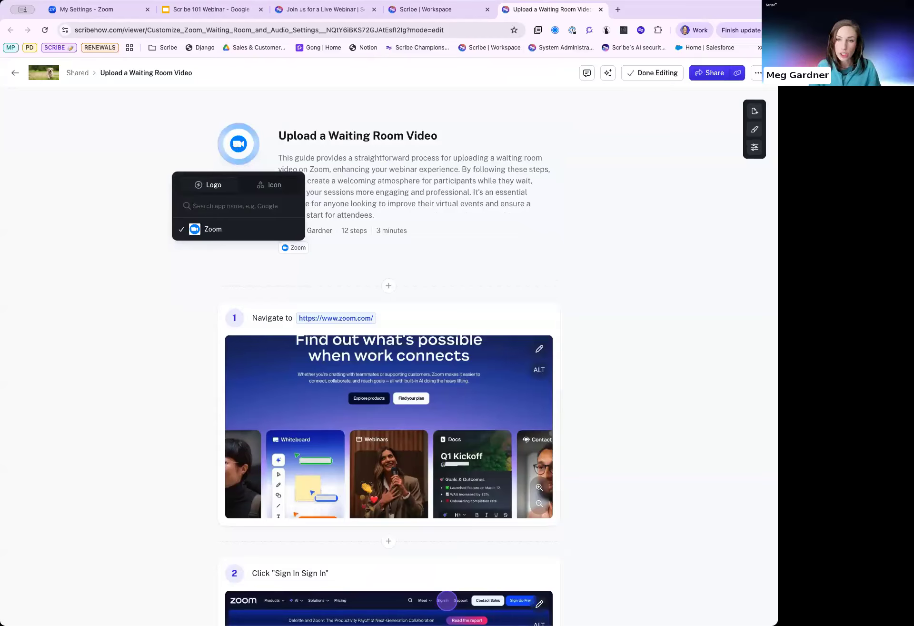
pyautogui.write('google')
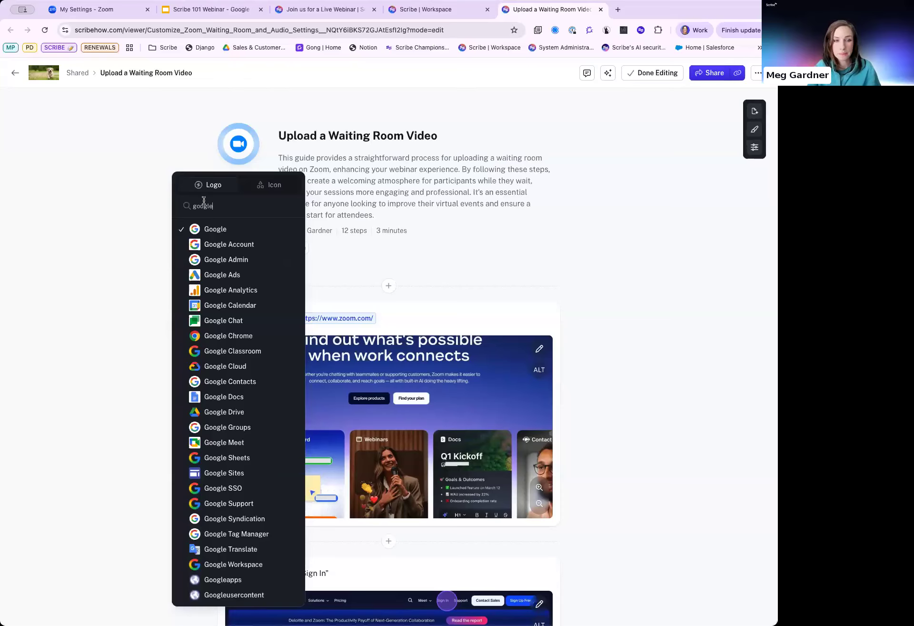
pyautogui.click(154, 122)
# - Select the guide's first three steps to check the available bulk actions, and clear the selection
pyautogui.scroll(-1, 337, 229)
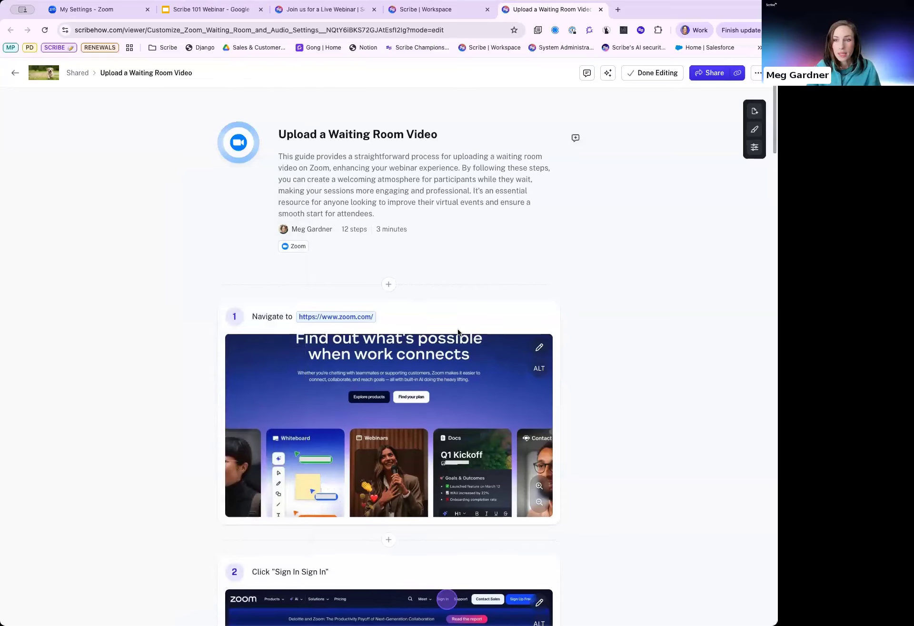
pyautogui.scroll(-2, 267, 351)
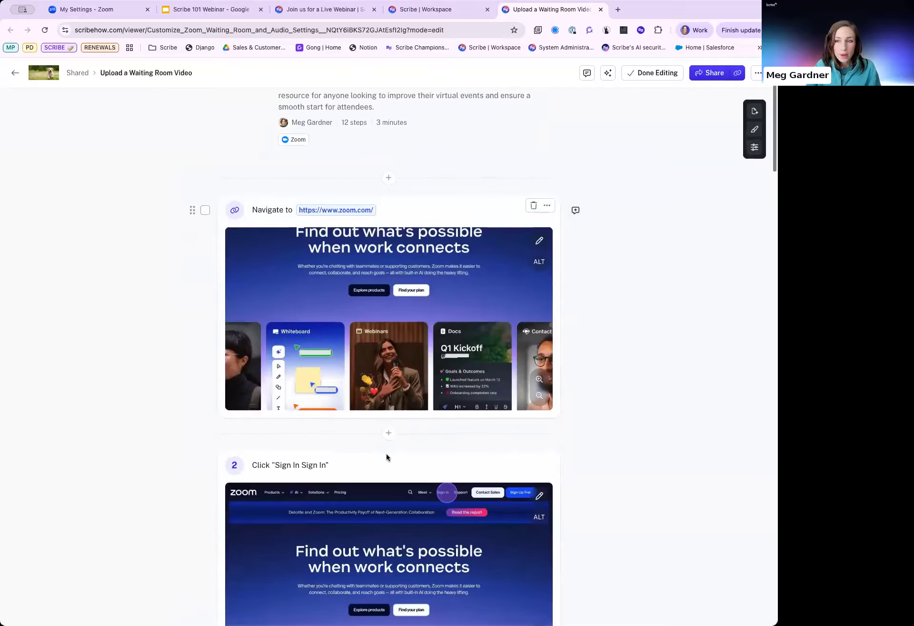
pyautogui.scroll(-2, 446, 491)
pyautogui.scroll(2, 355, 246)
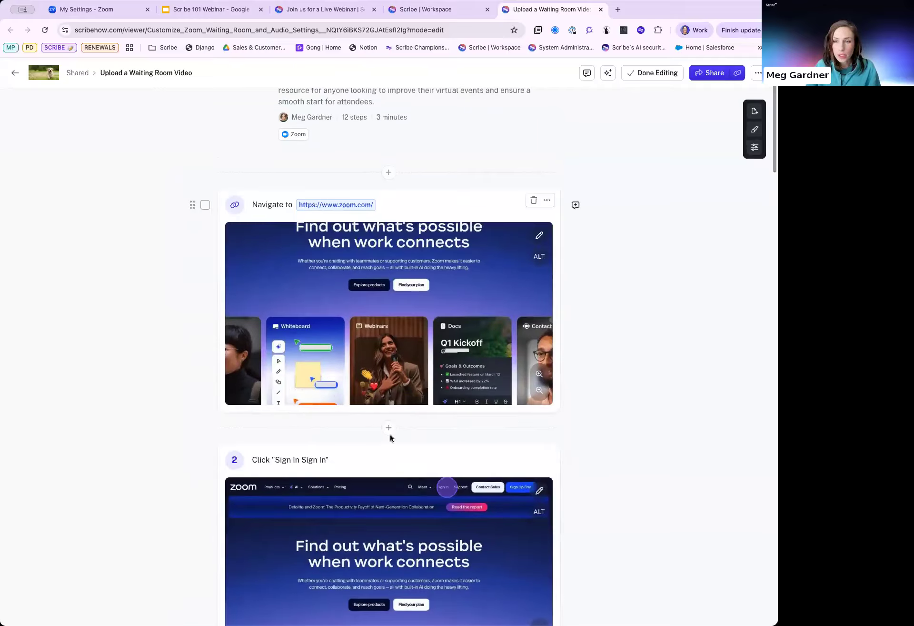
pyautogui.click(205, 206)
pyautogui.click(204, 461)
pyautogui.scroll(-3, 204, 476)
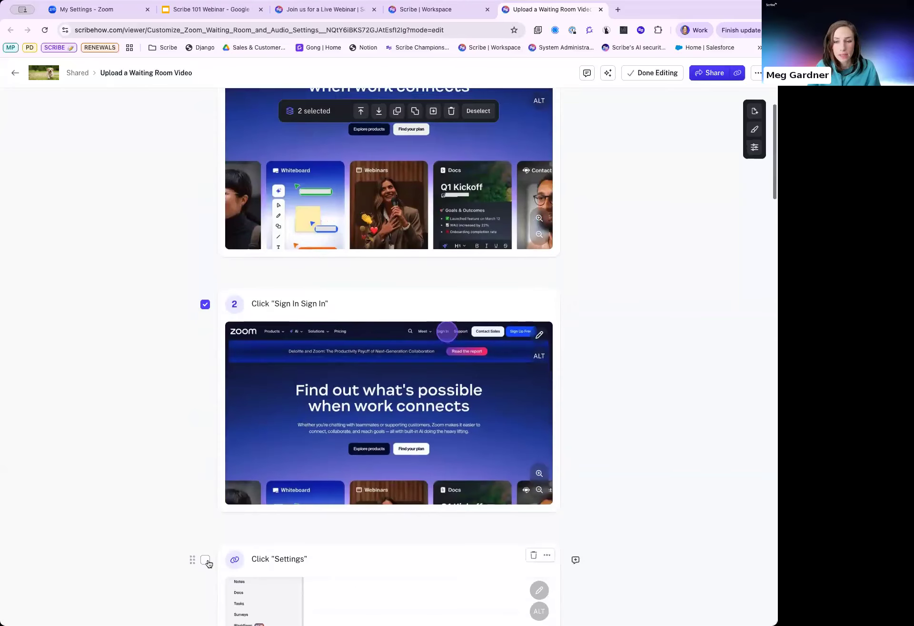
pyautogui.click(206, 559)
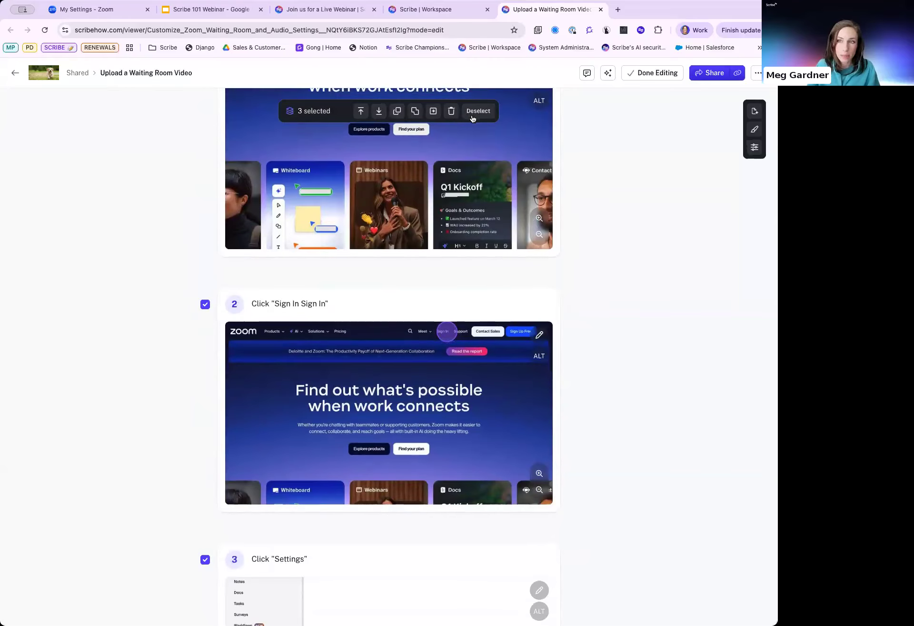
pyautogui.scroll(4, 100, 345)
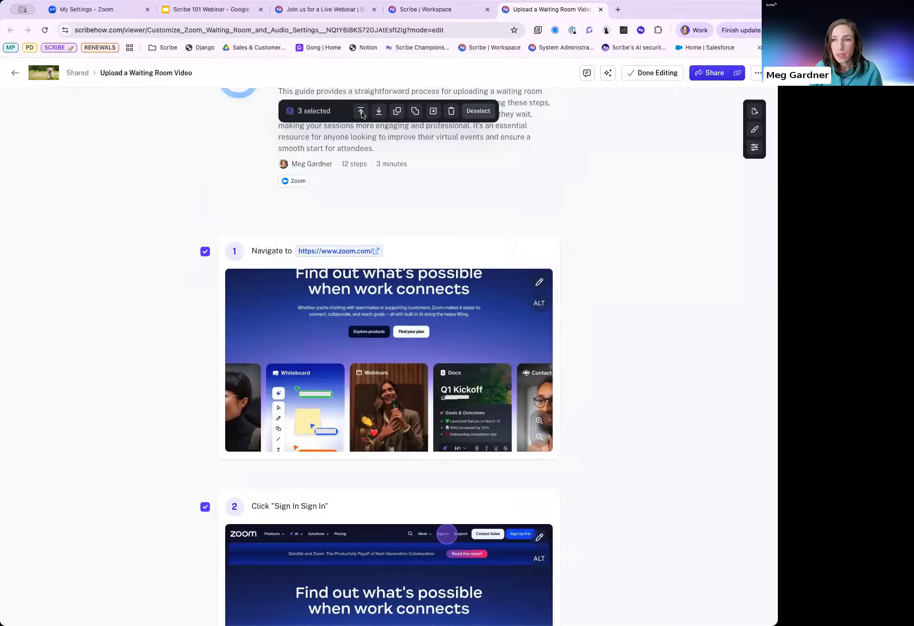
pyautogui.click(478, 112)
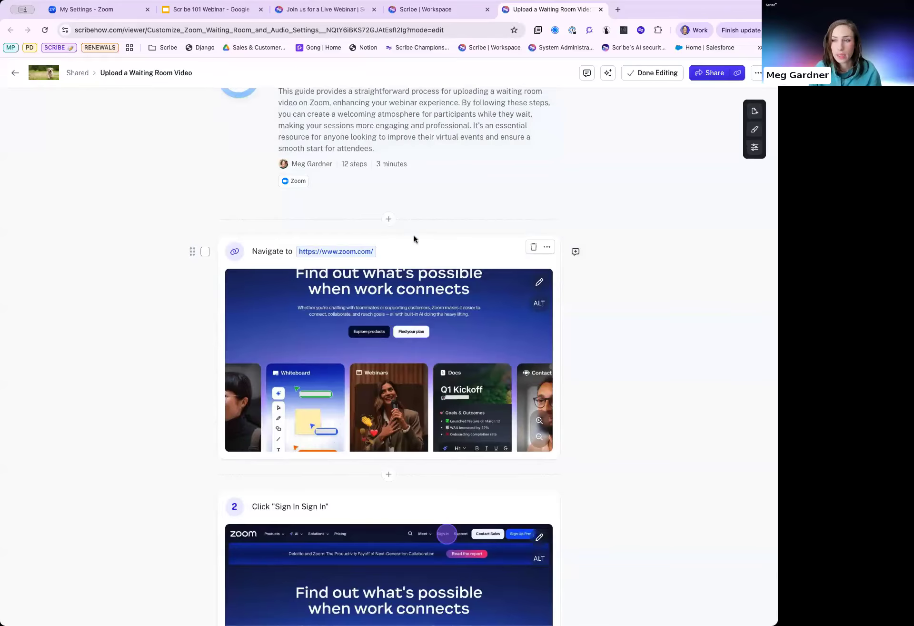
# - Insert a tip block with an alert block below it between the "Sign In" and "Settings" steps of the guide
pyautogui.click(388, 218)
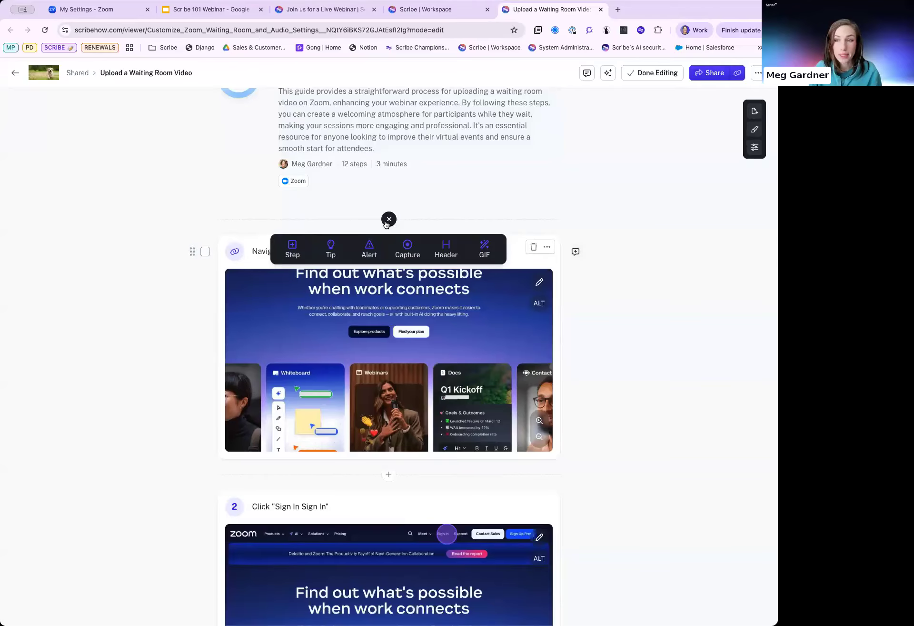
pyautogui.click(410, 220)
pyautogui.scroll(-4, 394, 322)
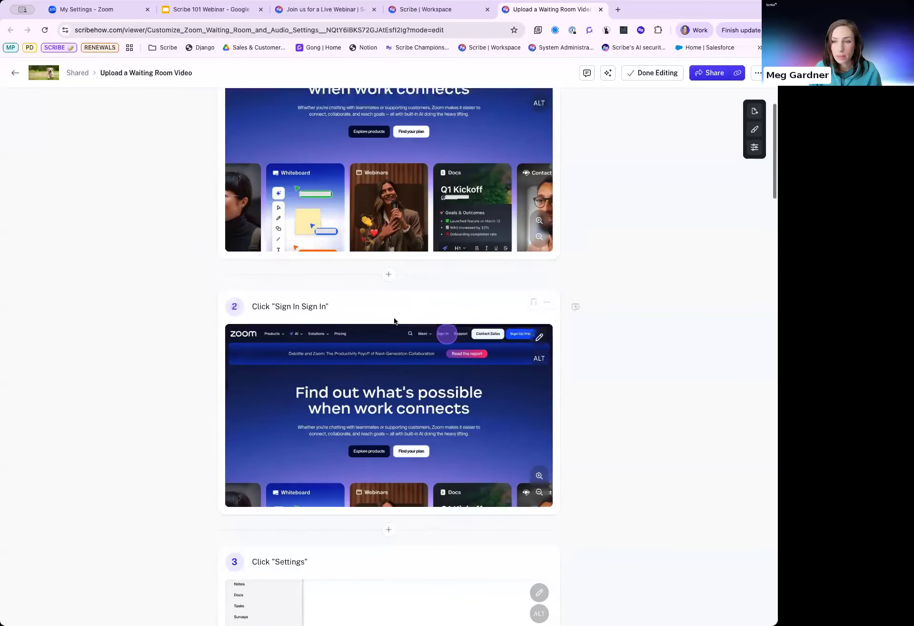
pyautogui.click(389, 259)
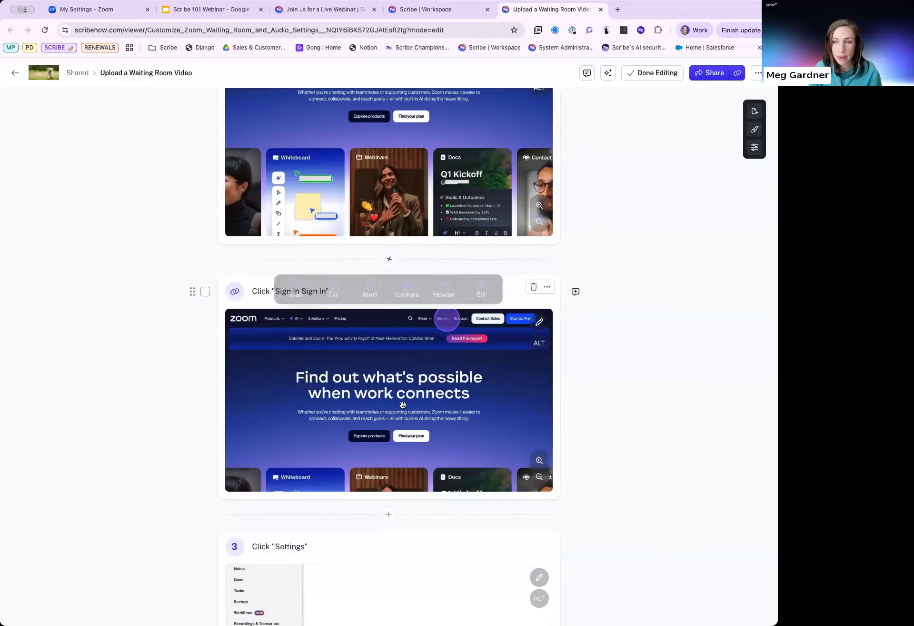
pyautogui.scroll(-4, 400, 381)
pyautogui.click(386, 311)
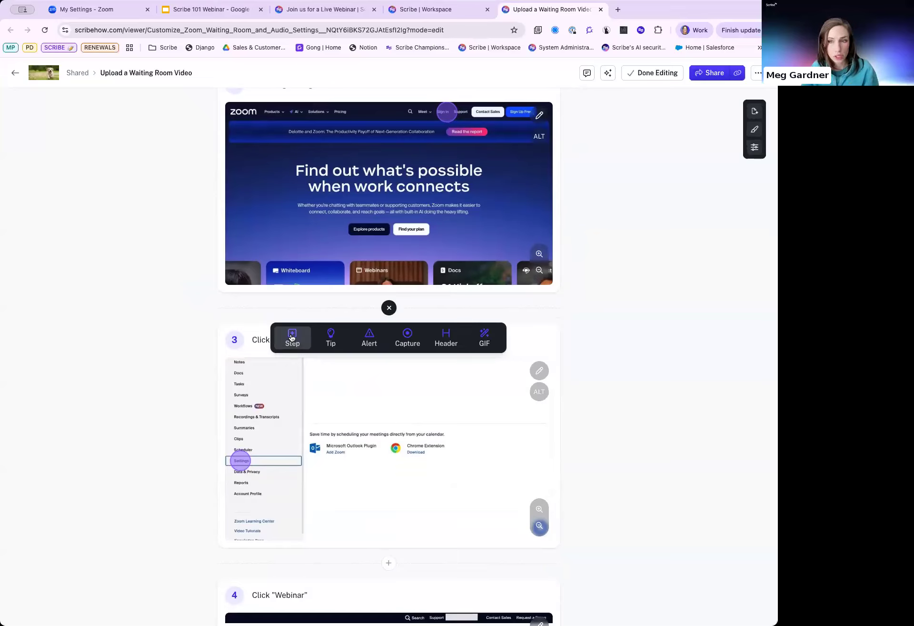
pyautogui.click(343, 340)
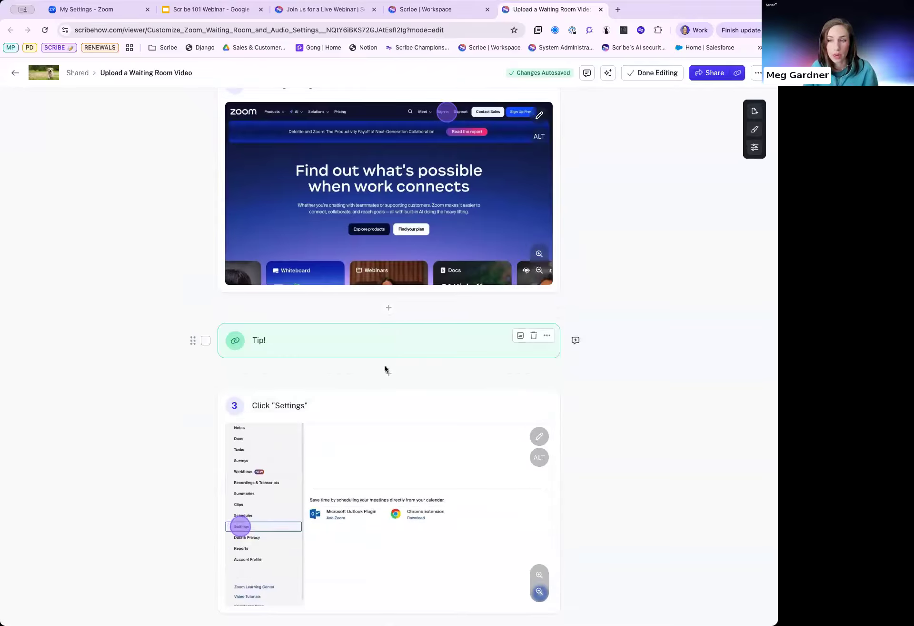
pyautogui.click(388, 374)
pyautogui.click(371, 396)
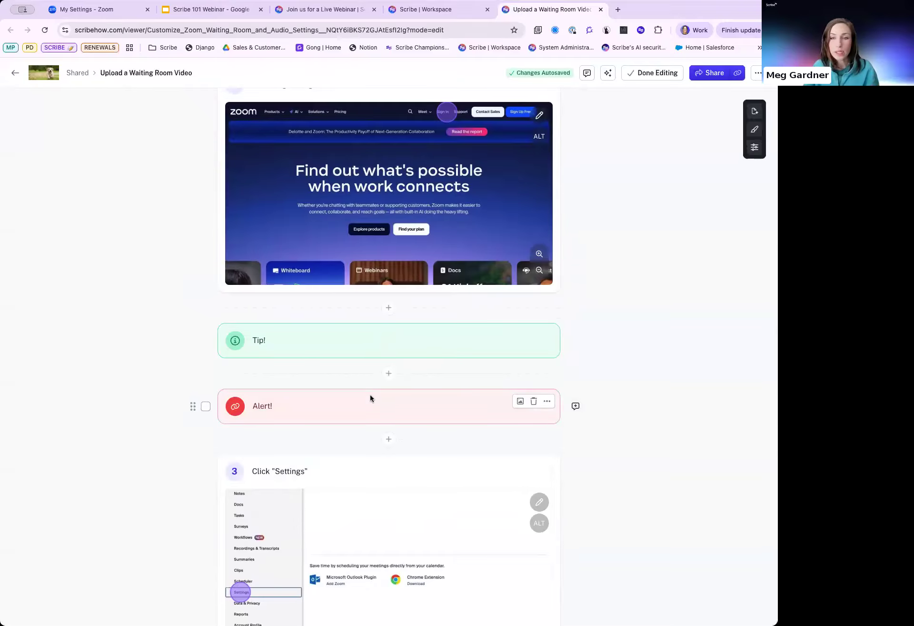
# - Move the tip above step 1 and set its text to "Make sure you have an active Zoom license, if not contact support."
pyautogui.scroll(-1, 198, 335)
pyautogui.moveTo(197, 335); pyautogui.dragTo(265, 318)
pyautogui.click(253, 319)
pyautogui.press('BackSpace')
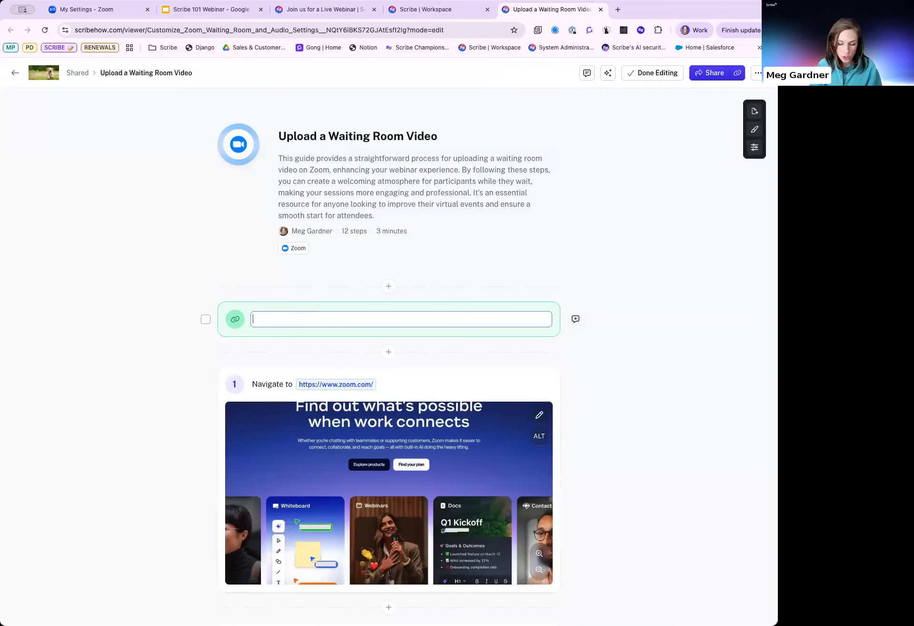
pyautogui.write('Make sure you have an active ')
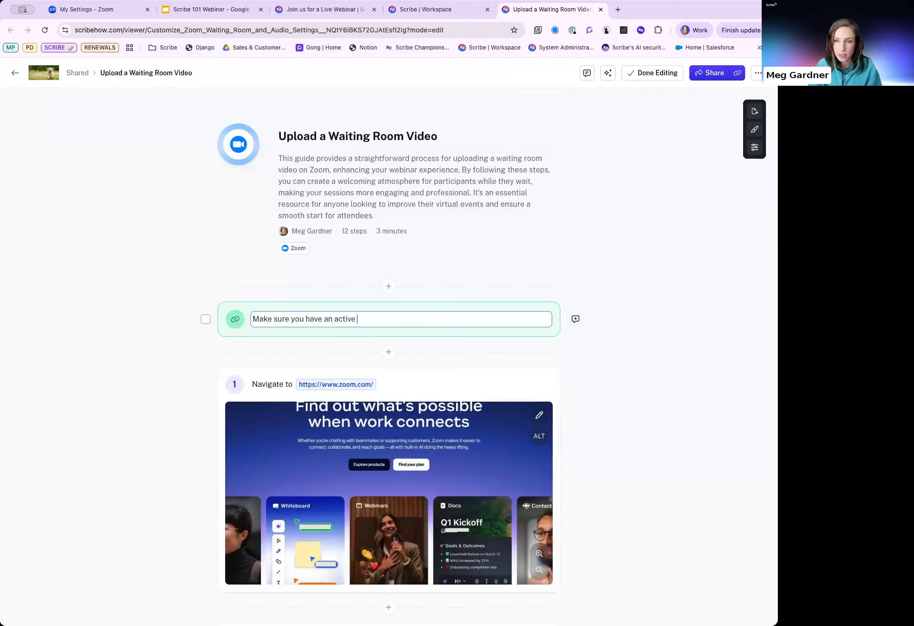
pyautogui.write('Zoom license, if not')
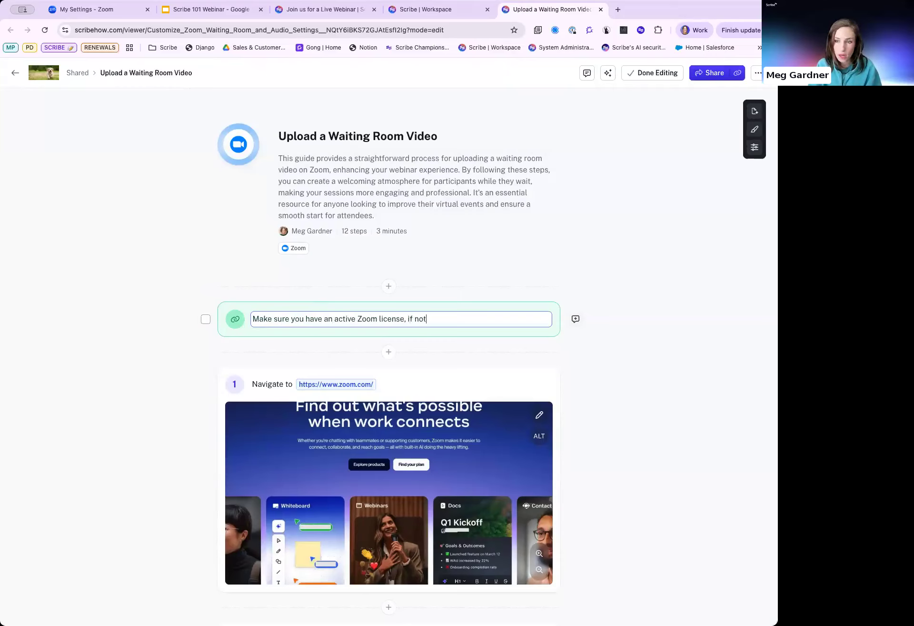
pyautogui.write(' contact support.')
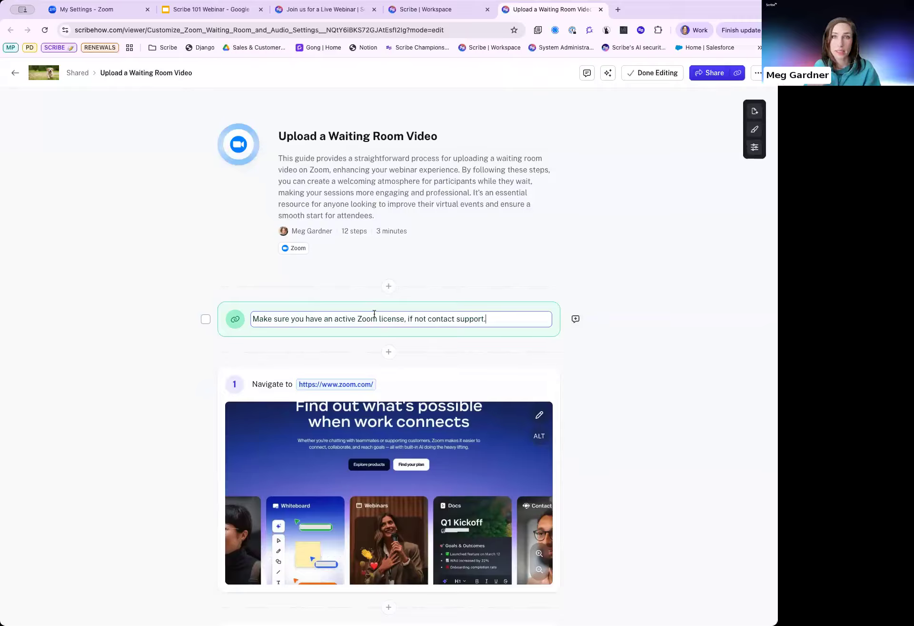
# - Select "contact support" in the tip text to check the available formatting and link options, and clear the selection
pyautogui.moveTo(404, 319); pyautogui.dragTo(358, 319)
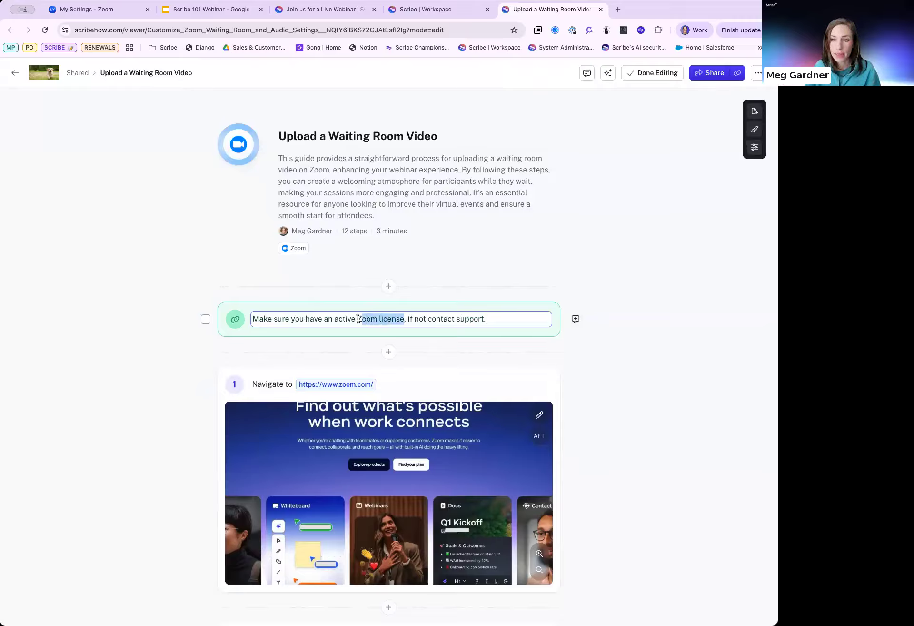
pyautogui.click(458, 321)
pyautogui.moveTo(484, 319); pyautogui.dragTo(428, 318)
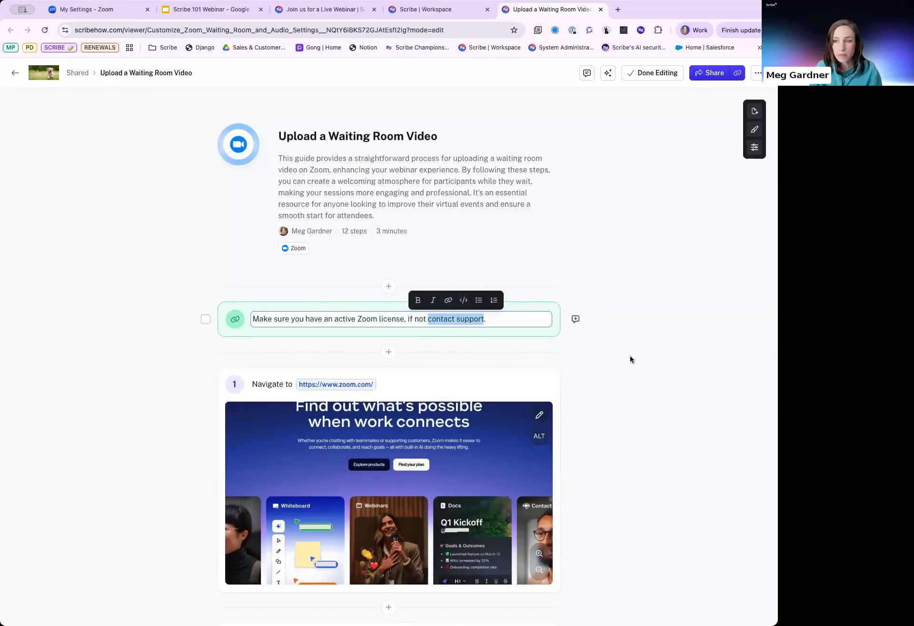
pyautogui.click(618, 382)
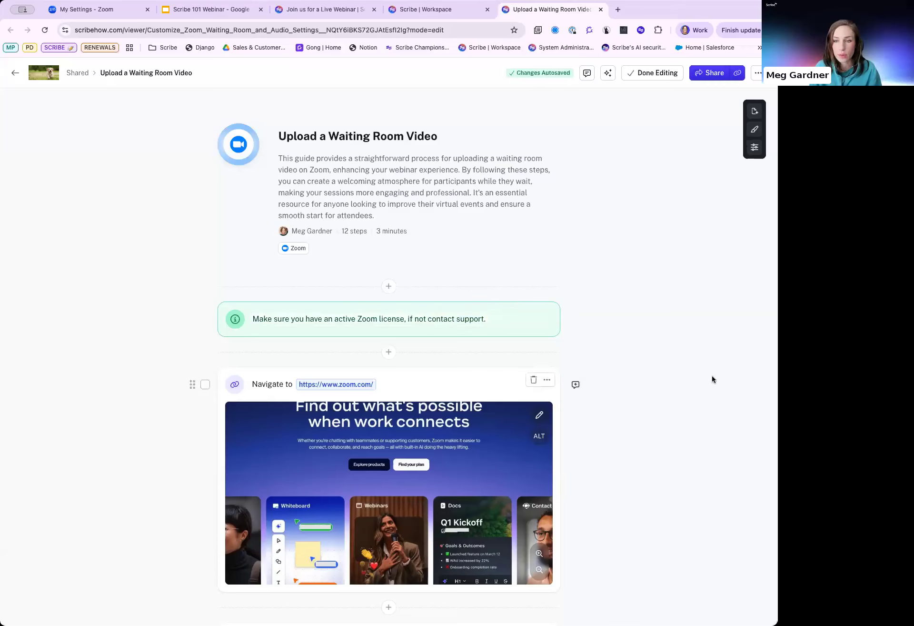
# - Check the block types that can be inserted between the tip and step 1, and close the choices without adding one
pyautogui.scroll(-2, 713, 379)
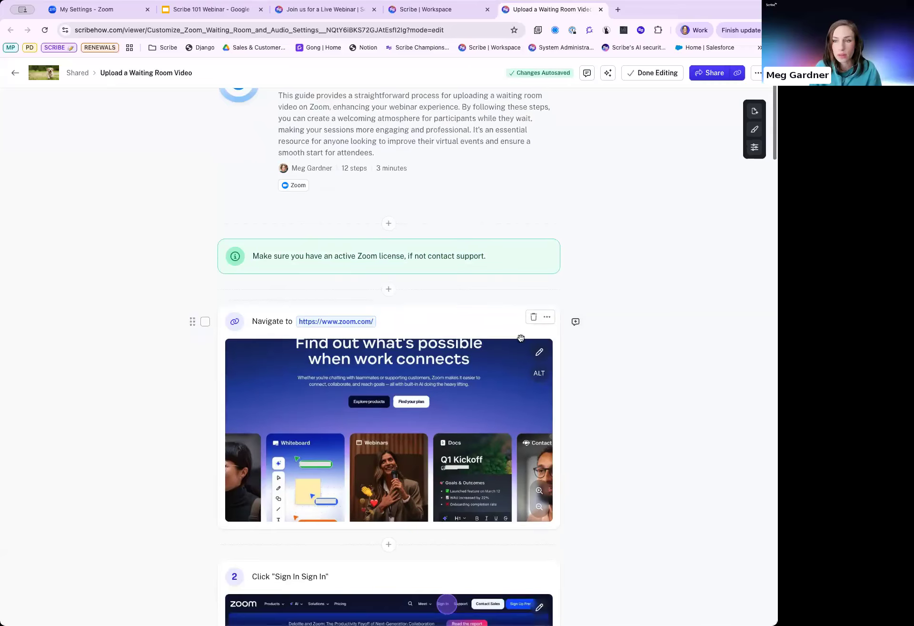
pyautogui.click(388, 291)
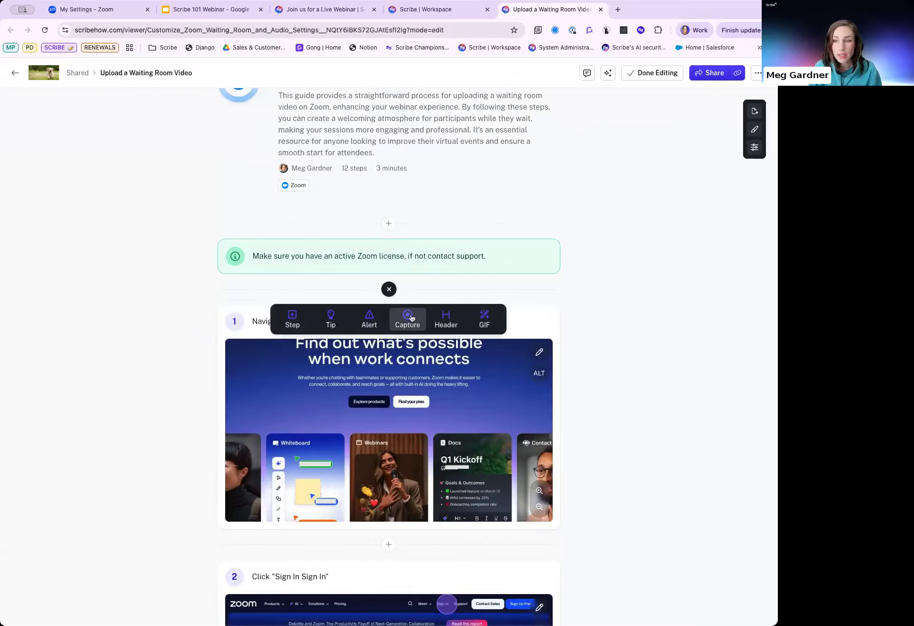
pyautogui.click(607, 314)
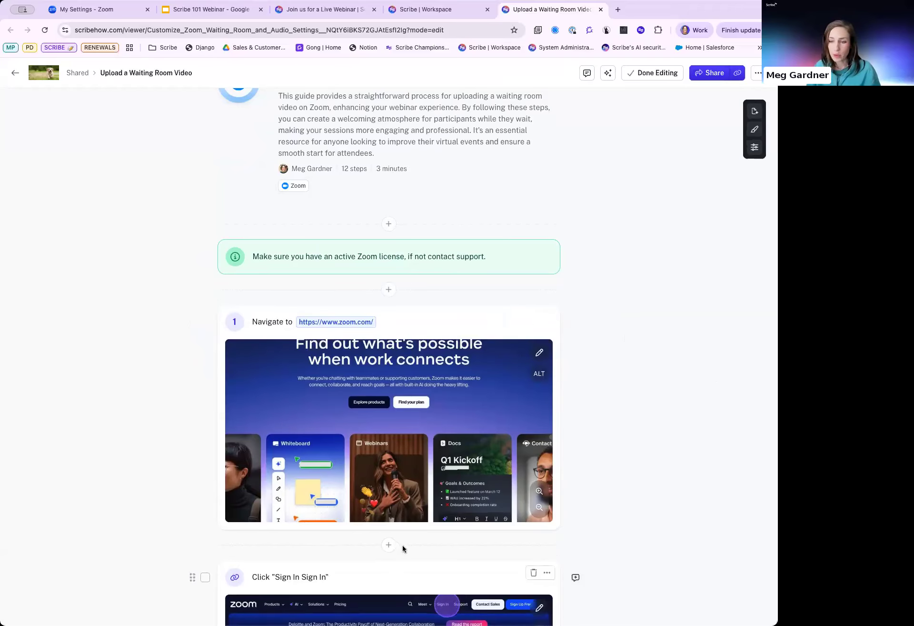
# - Open the dialog for capturing additional steps below the alert block, and close it without choosing Browser or Desktop
pyautogui.scroll(-7, 403, 546)
pyautogui.scroll(-5, 404, 546)
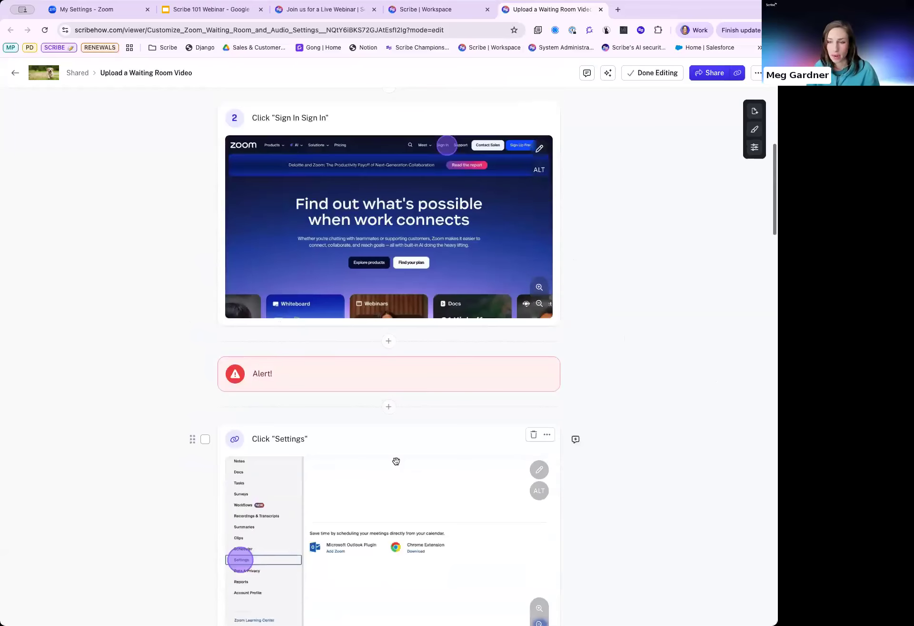
pyautogui.click(389, 303)
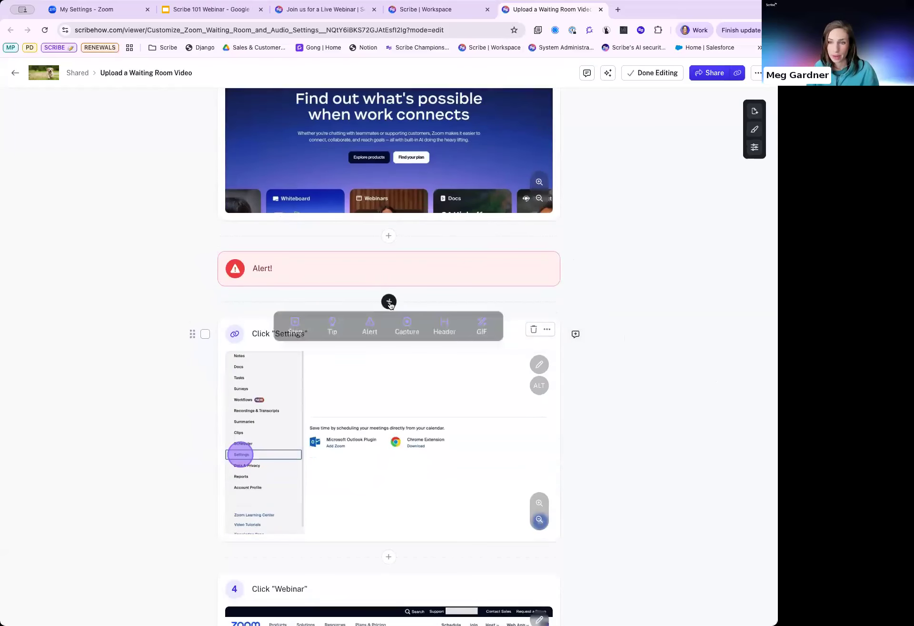
pyautogui.click(407, 338)
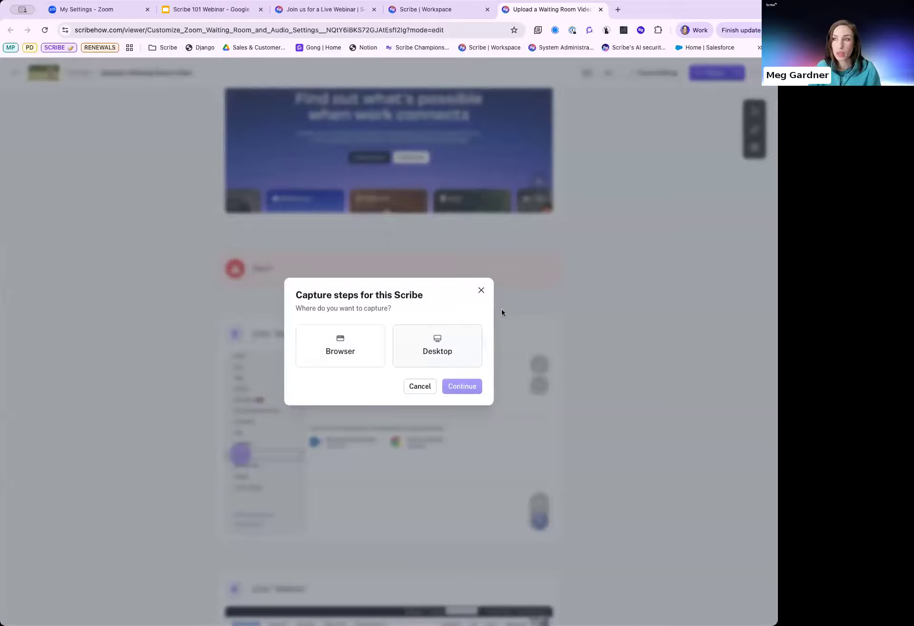
pyautogui.click(481, 290)
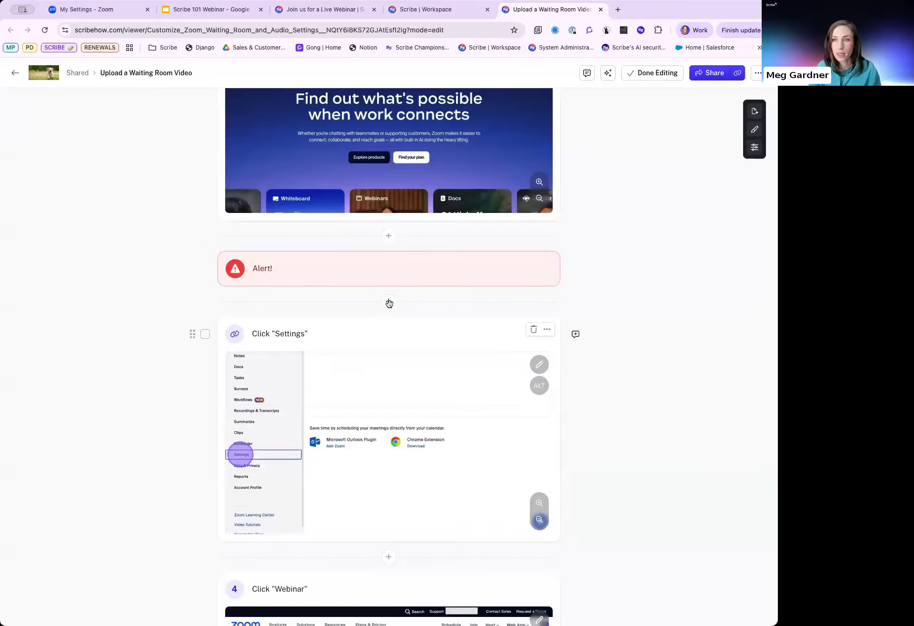
# - Insert a header between the tip and step 1 and title it "Log into Zoom"
pyautogui.scroll(5, 391, 303)
pyautogui.scroll(4, 390, 303)
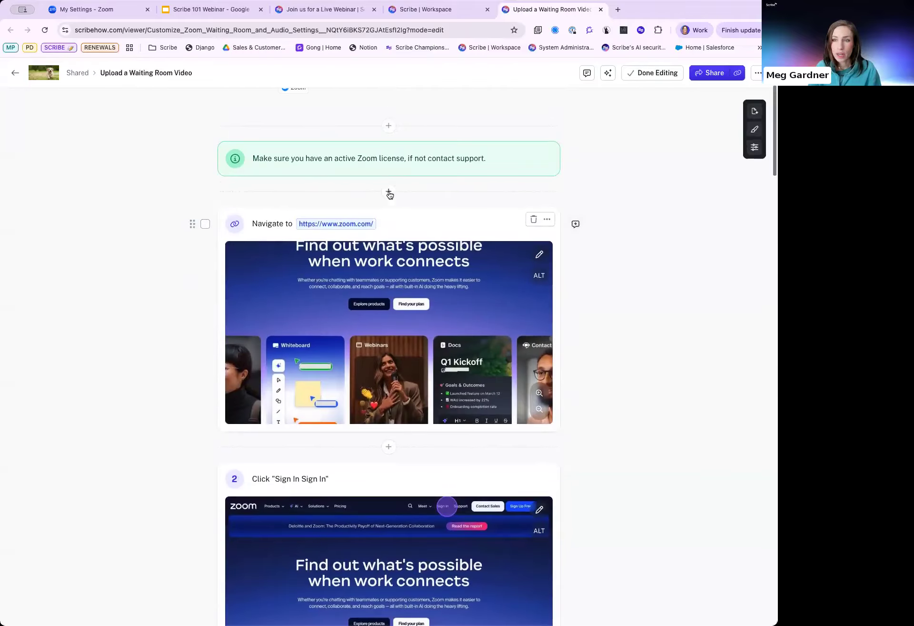
pyautogui.click(388, 193)
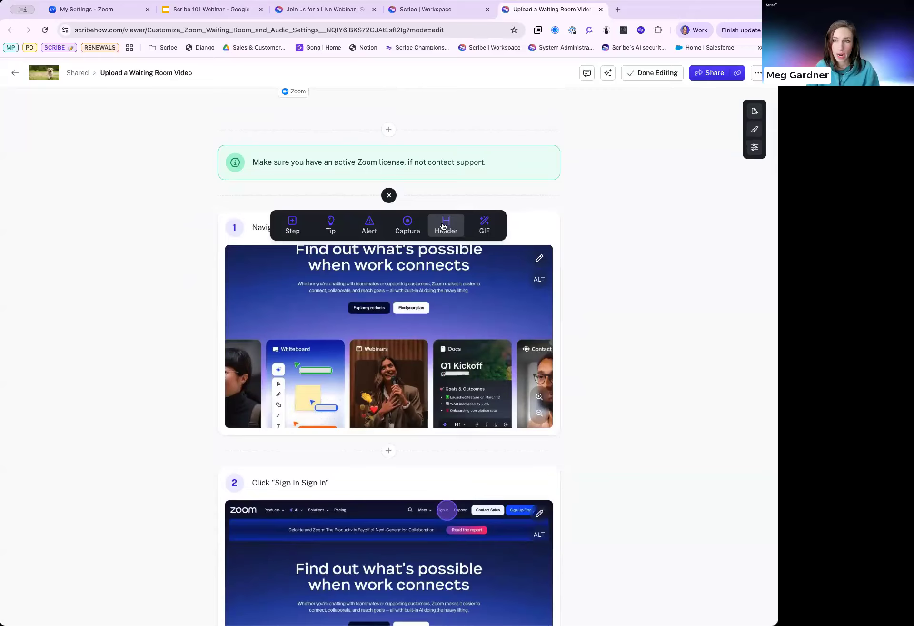
pyautogui.click(441, 226)
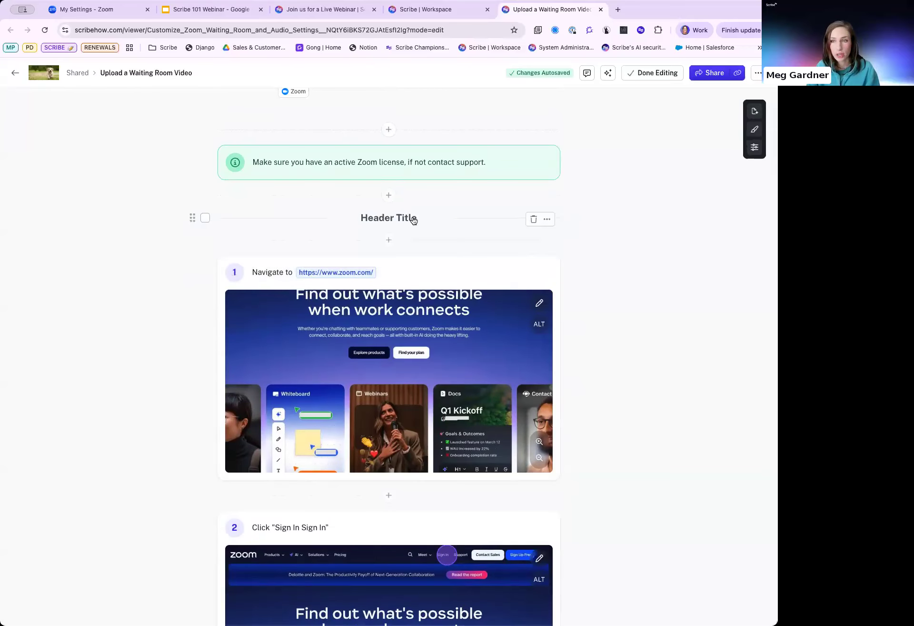
pyautogui.click(413, 219)
pyautogui.moveTo(414, 219); pyautogui.dragTo(357, 219)
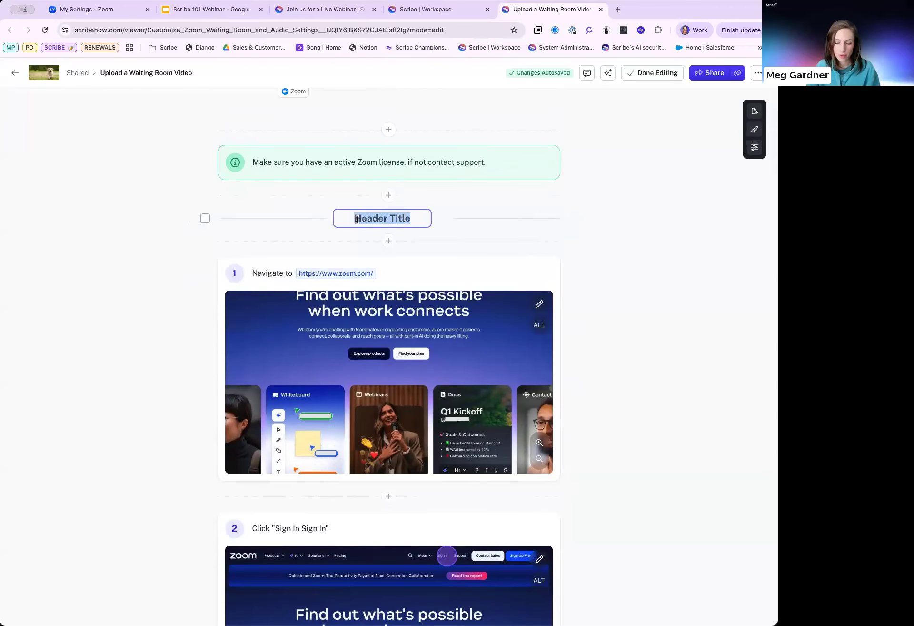
pyautogui.write('Log into ')
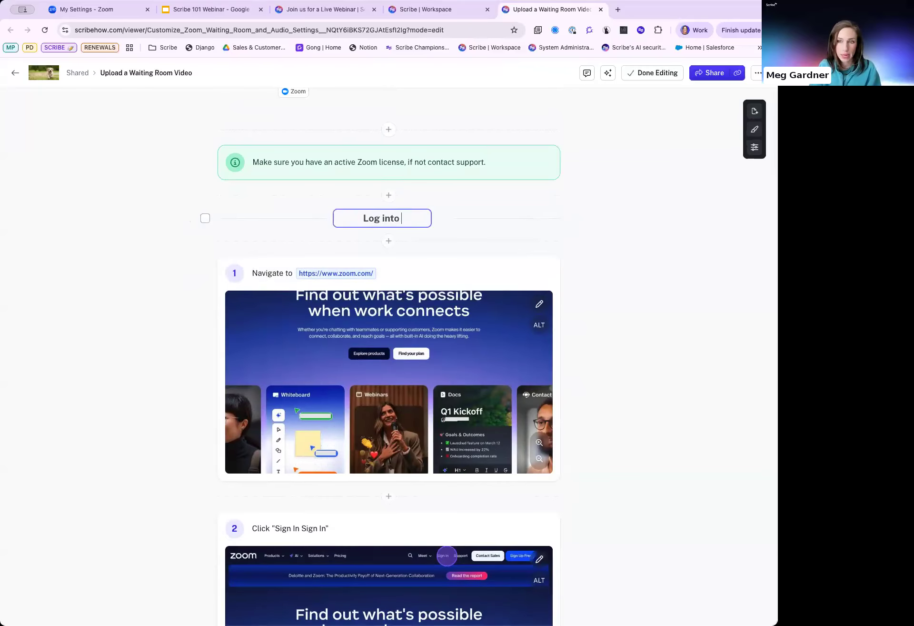
pyautogui.write('Zoom')
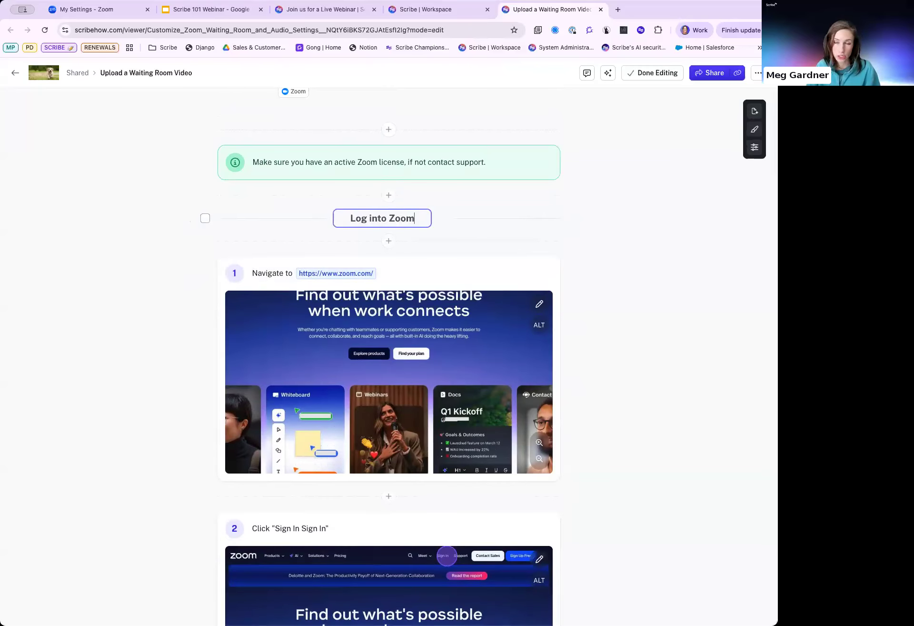
# - Insert a header between the alert block and step 3 and title it "Click Settings"
pyautogui.scroll(-8, 401, 362)
pyautogui.scroll(-3, 400, 372)
pyautogui.click(389, 292)
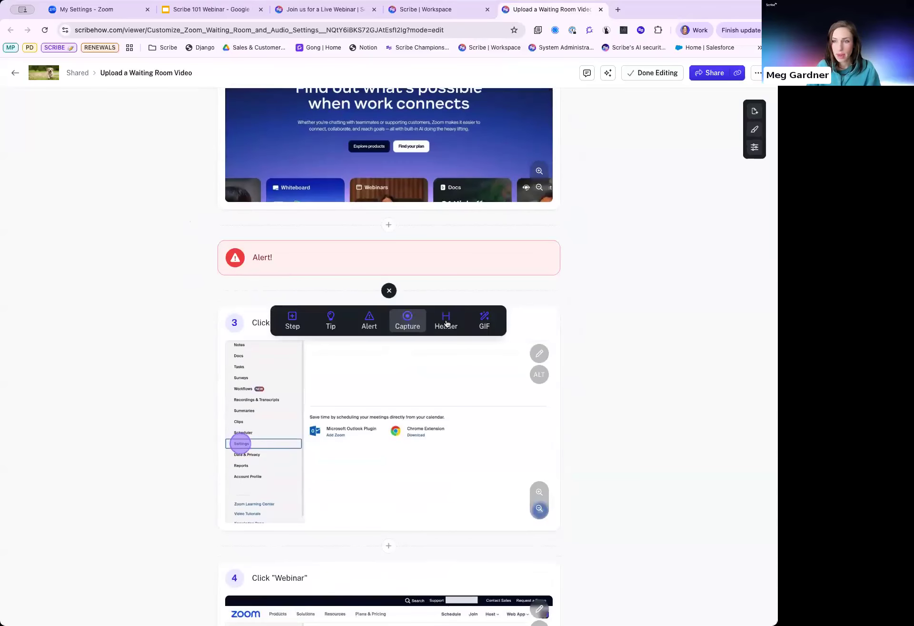
pyautogui.click(447, 323)
pyautogui.moveTo(415, 314); pyautogui.dragTo(344, 313)
pyautogui.write('Click SEtt')
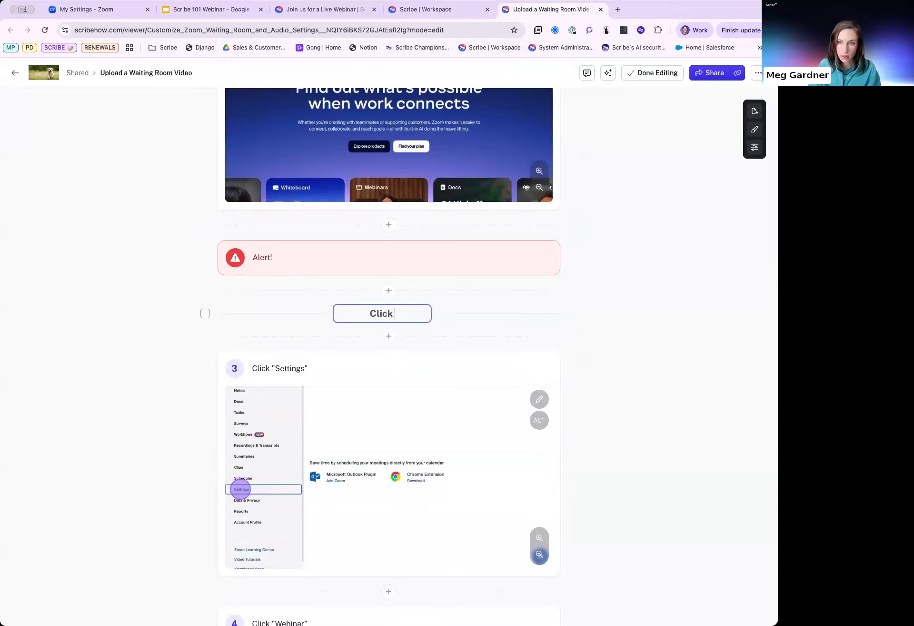
pyautogui.press('BackSpace')
pyautogui.press('BackSpace')
pyautogui.press('BackSpace')
pyautogui.write('ettings')
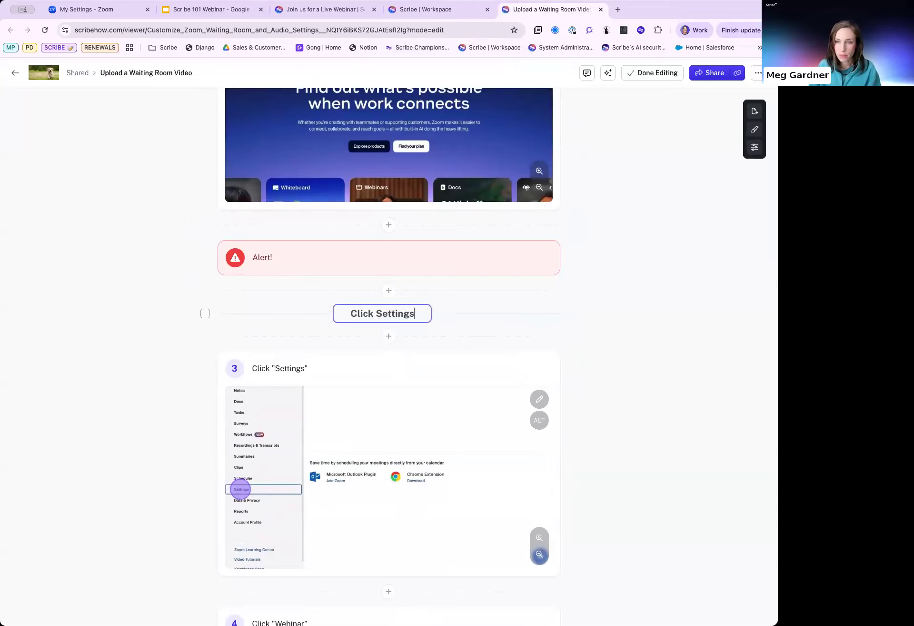
pyautogui.click(379, 409)
# - Insert a header between steps 5 and 6 and title it "Upload Waiting Room Video"
pyautogui.scroll(-5, 379, 416)
pyautogui.scroll(-8, 380, 415)
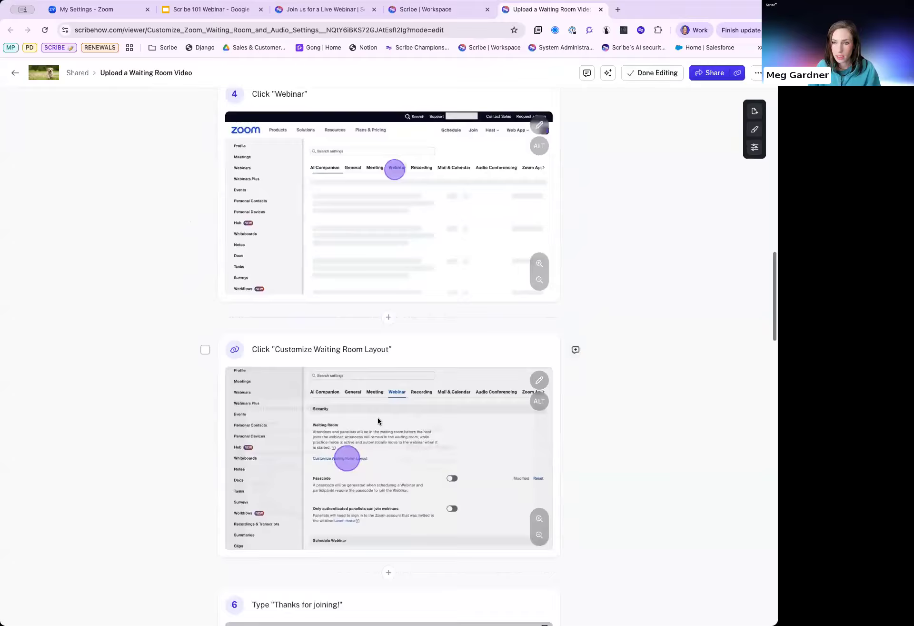
pyautogui.click(389, 409)
pyautogui.click(447, 436)
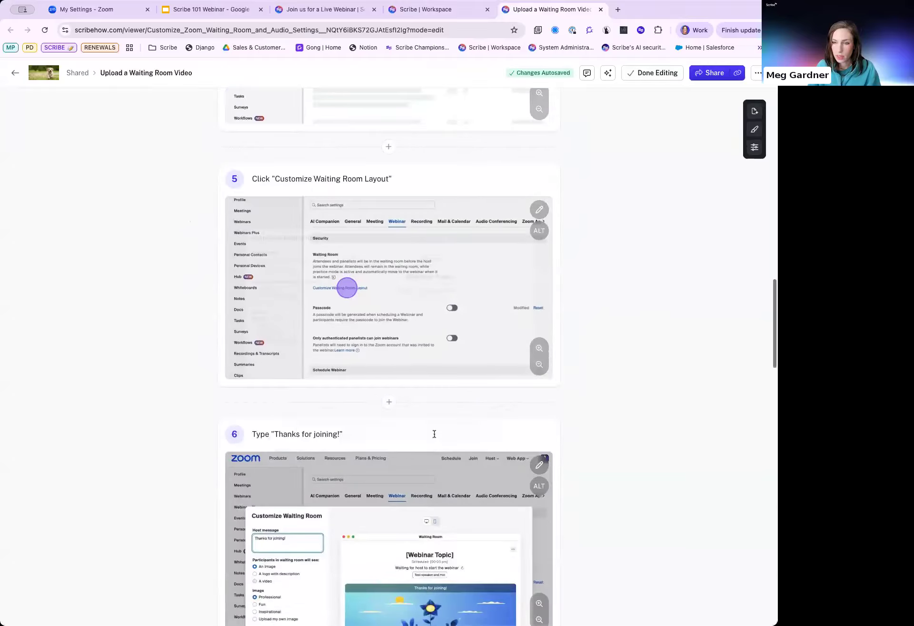
pyautogui.click(354, 424)
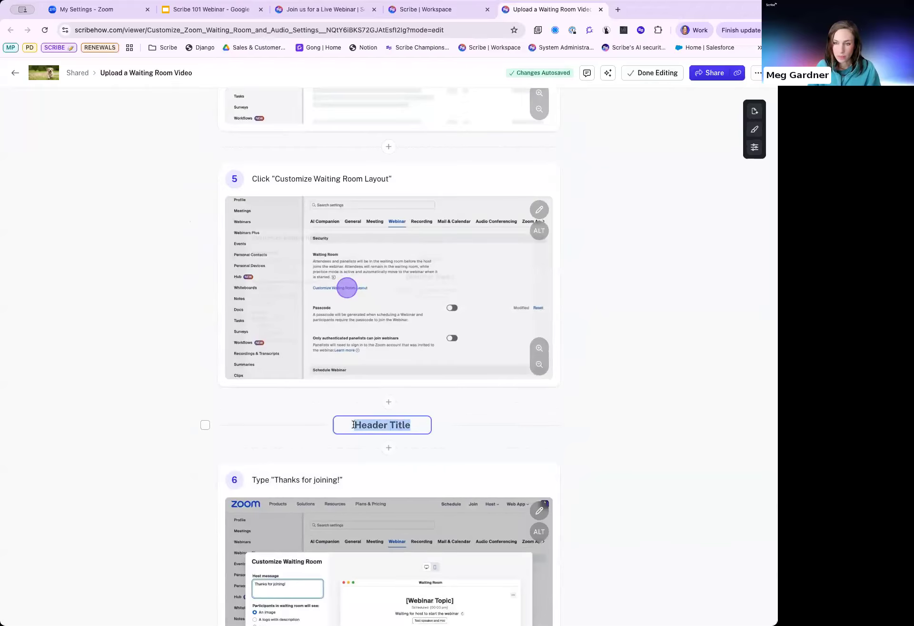
pyautogui.write('Upload Wi')
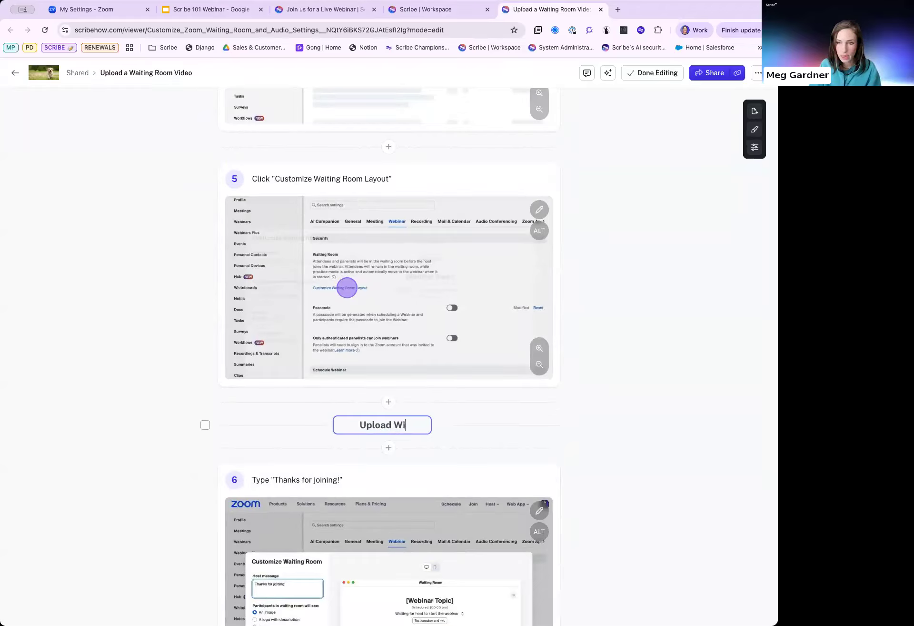
pyautogui.press('BackSpace')
pyautogui.write('aiting Room Video')
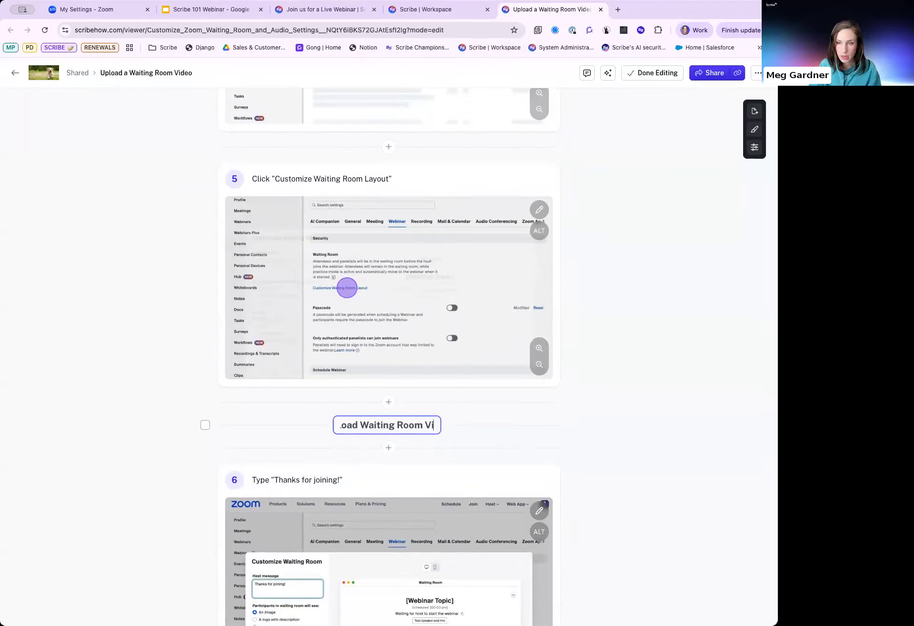
# - Finish editing and jump to the "Click Settings" and "Upload Waiting Room Video" sections through the guide's outline
pyautogui.click(661, 74)
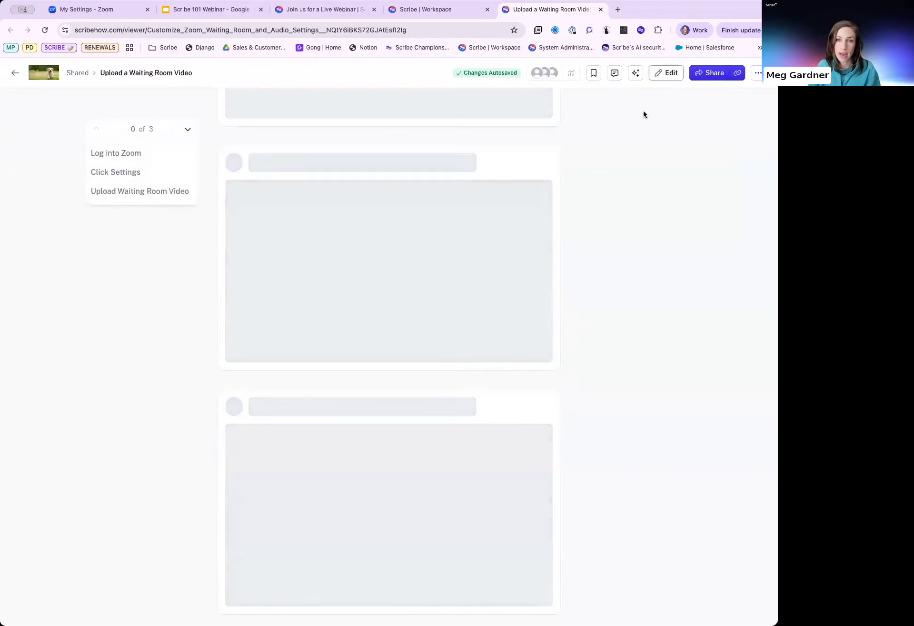
pyautogui.scroll(6, 622, 151)
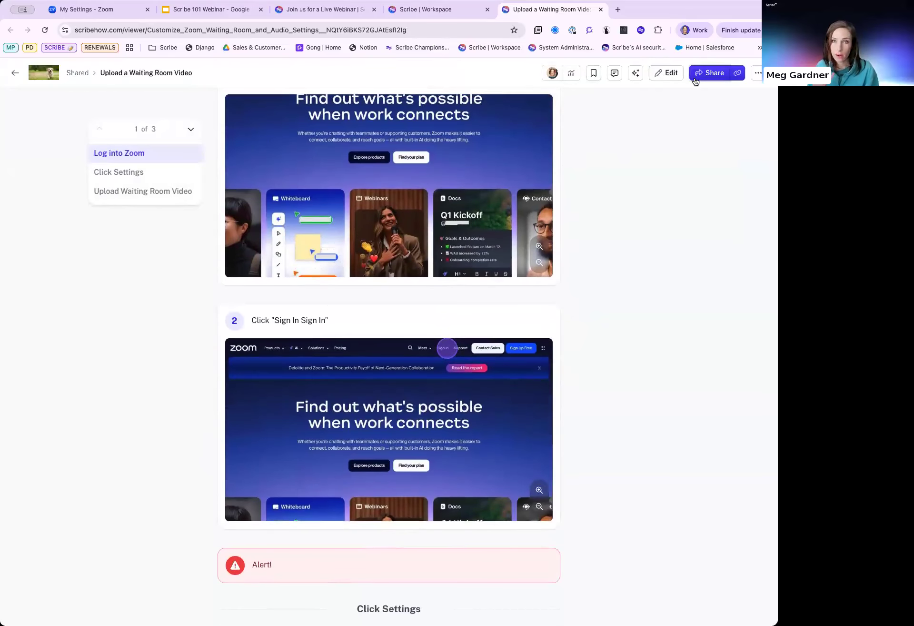
pyautogui.click(128, 176)
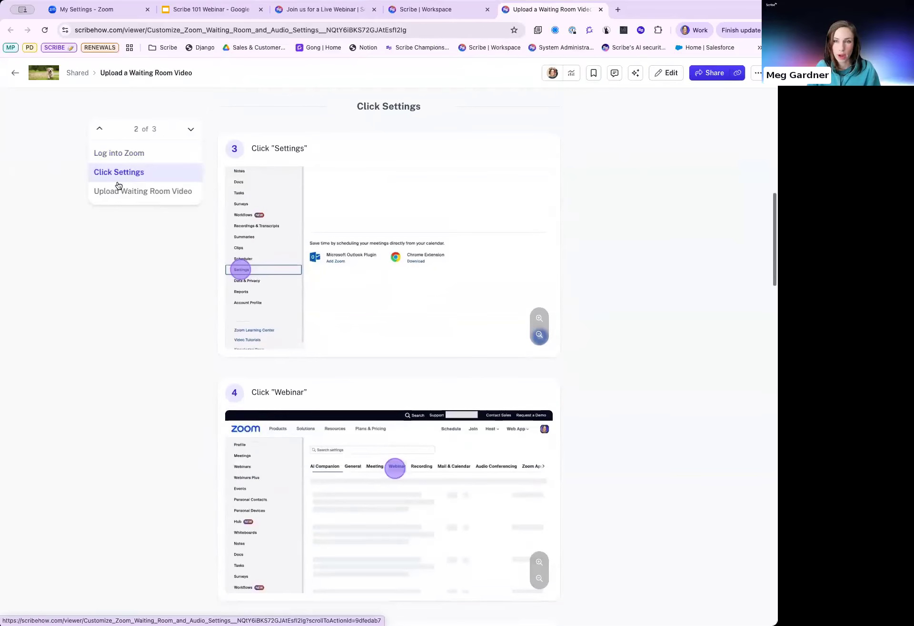
pyautogui.click(155, 191)
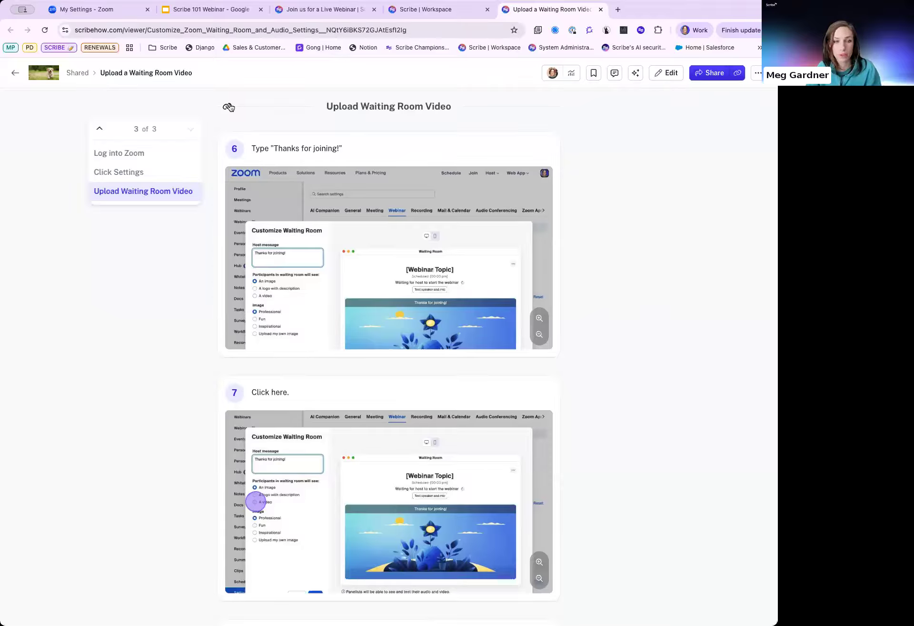
# - Return the guide to editing and check the block types, including GIF, available between steps 1 and 2 without adding one
pyautogui.click(670, 74)
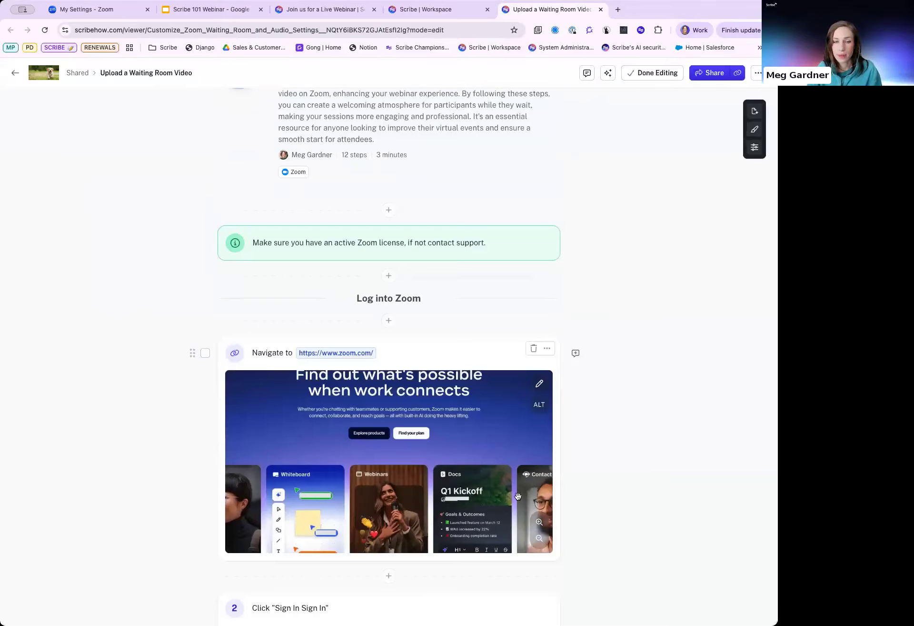
pyautogui.click(389, 575)
pyautogui.scroll(-2, 489, 606)
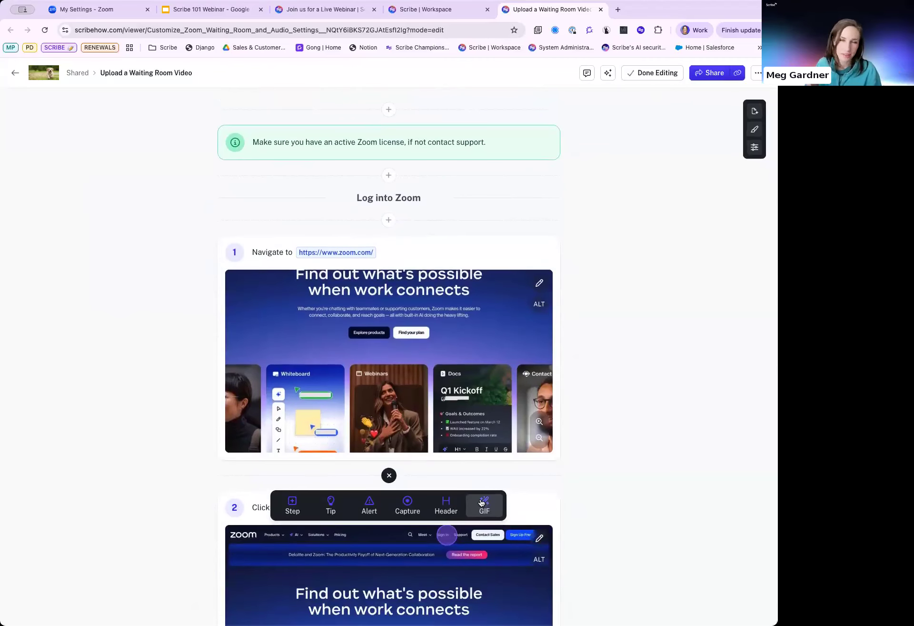
pyautogui.click(618, 529)
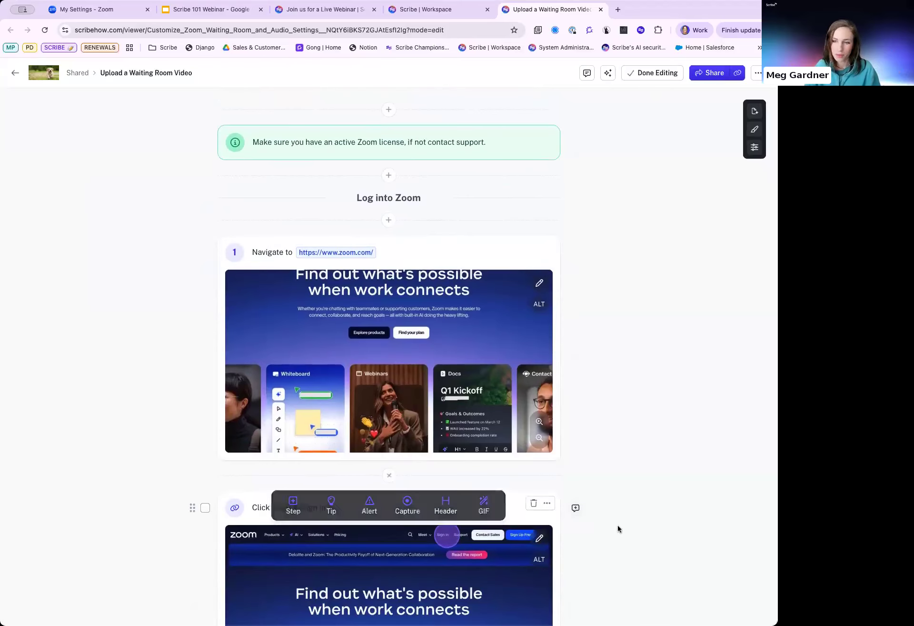
# - Open the screenshot of step 4, Click "Webinar", for editing and crop it slightly at the edges
pyautogui.scroll(-9, 624, 544)
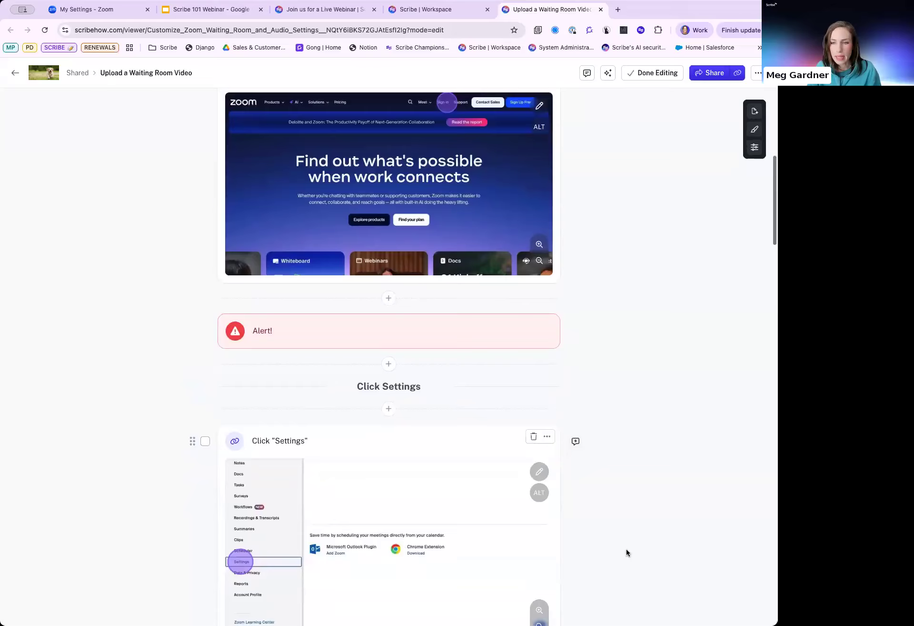
pyautogui.scroll(-4, 626, 549)
pyautogui.scroll(-3, 624, 549)
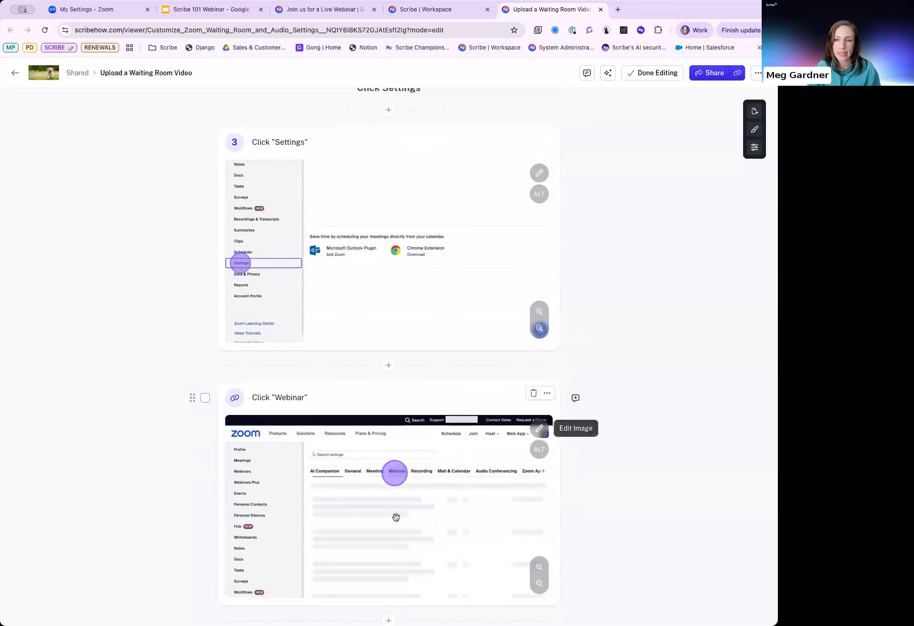
pyautogui.scroll(-2, 394, 519)
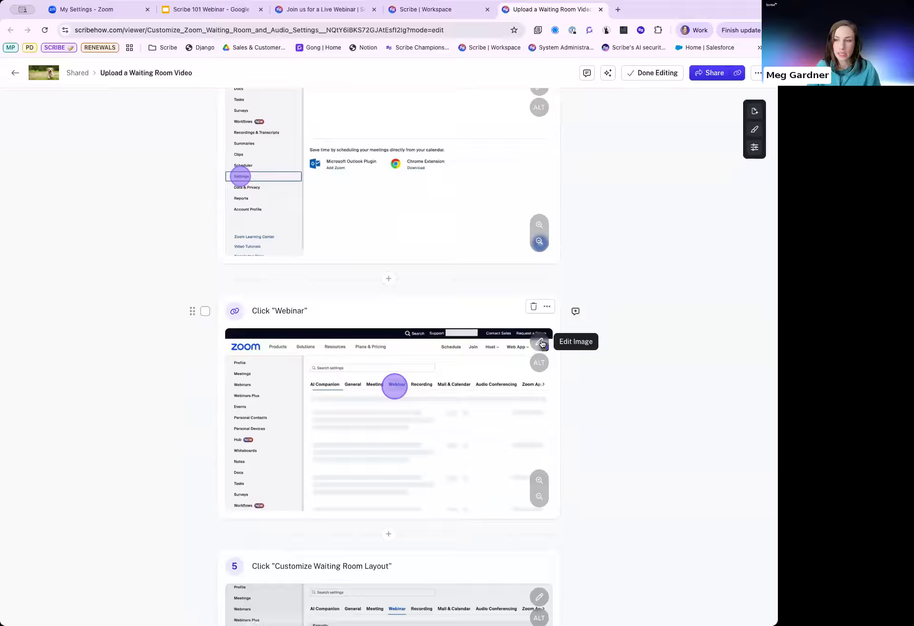
pyautogui.click(542, 344)
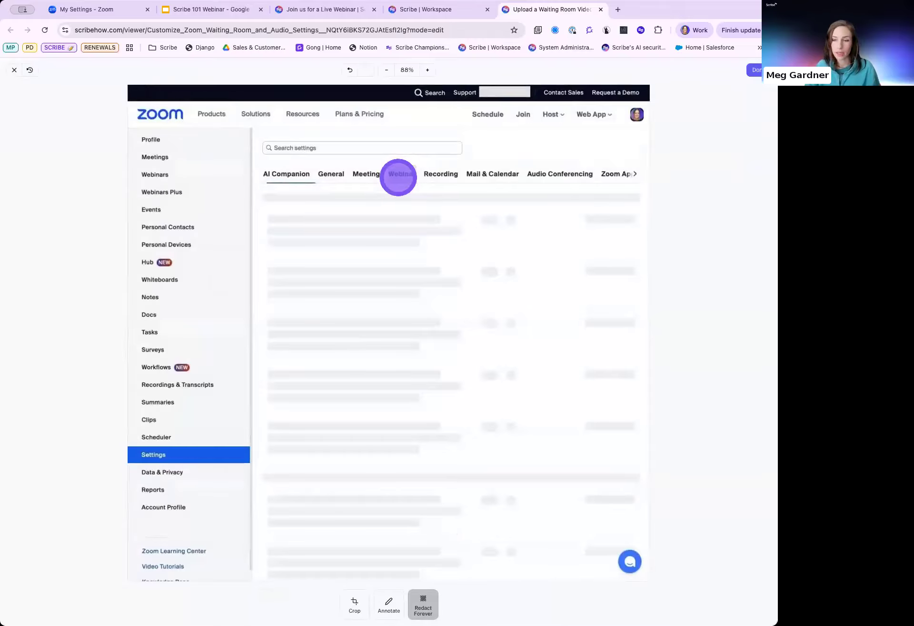
pyautogui.click(389, 604)
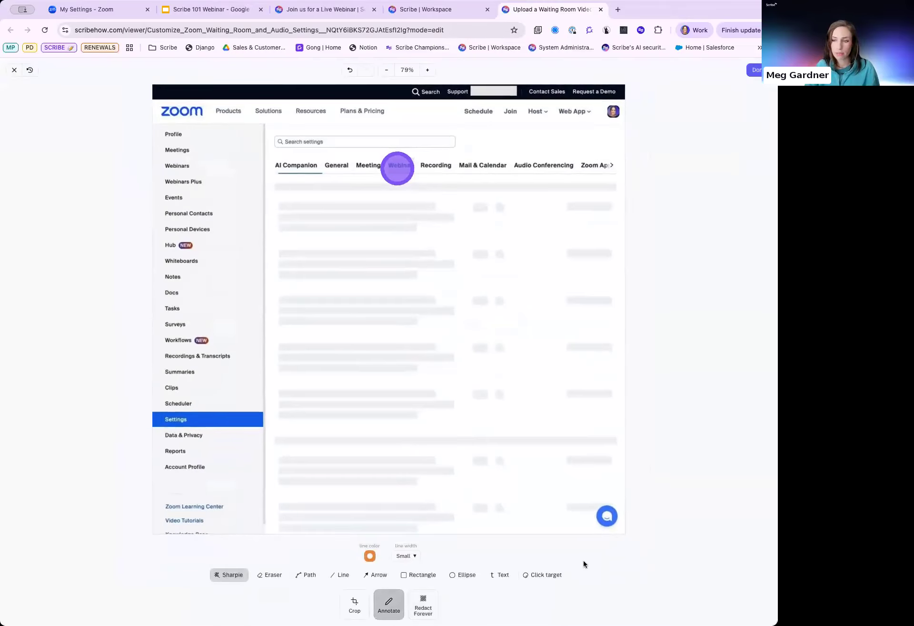
pyautogui.click(361, 609)
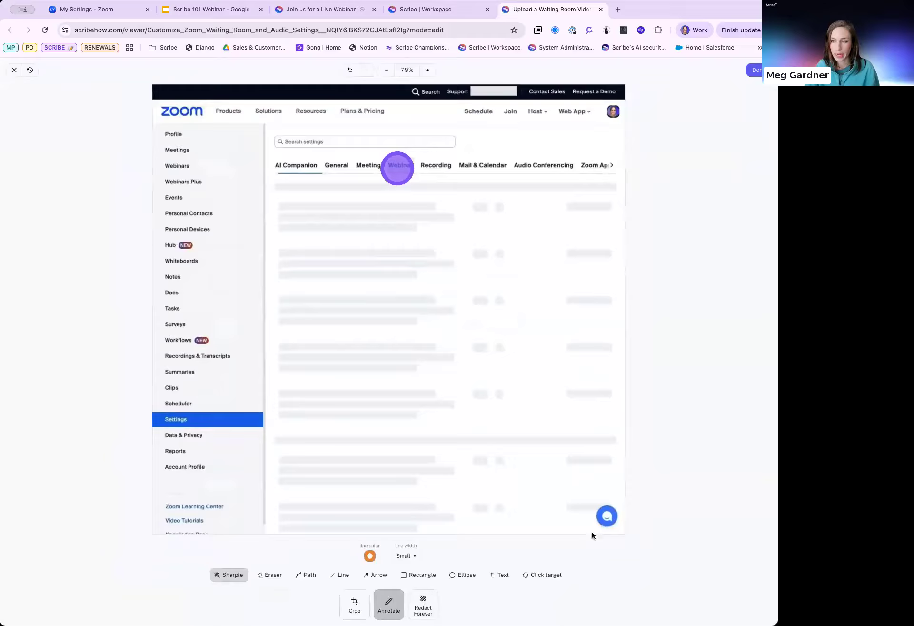
pyautogui.moveTo(623, 547)
pyautogui.mouseDown()
pyautogui.moveTo(575, 495)
pyautogui.moveTo(628, 552)
pyautogui.mouseUp()
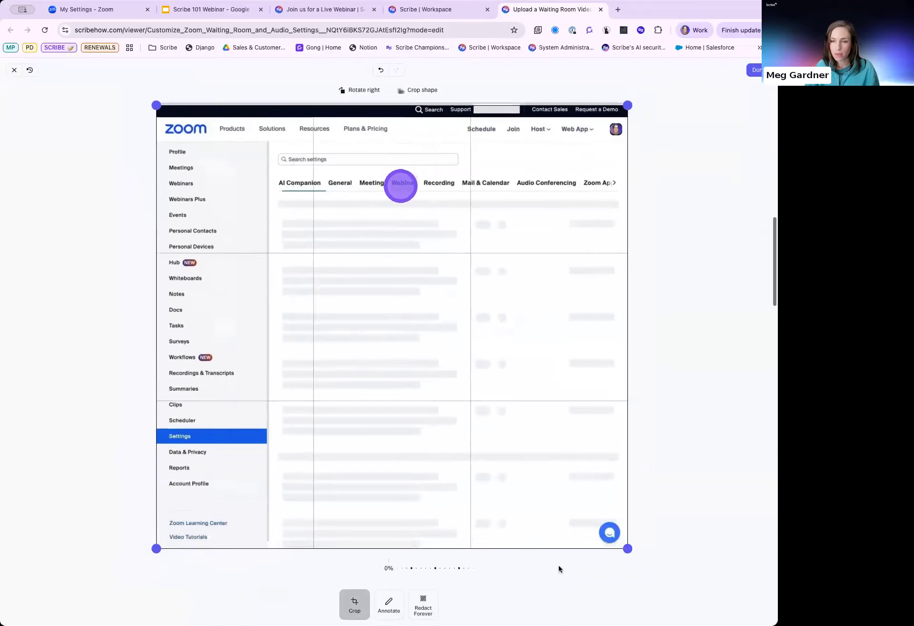
# - Annotate the screenshot with a teal arrow pointing up from the content area towards the Meeting and Webinar tabs
pyautogui.click(389, 605)
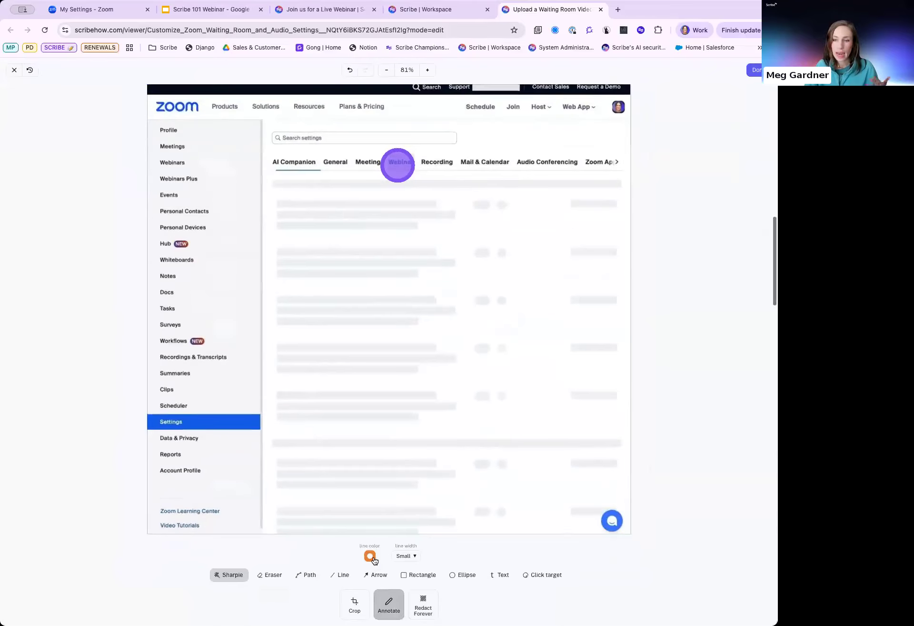
pyautogui.click(370, 556)
pyautogui.click(323, 521)
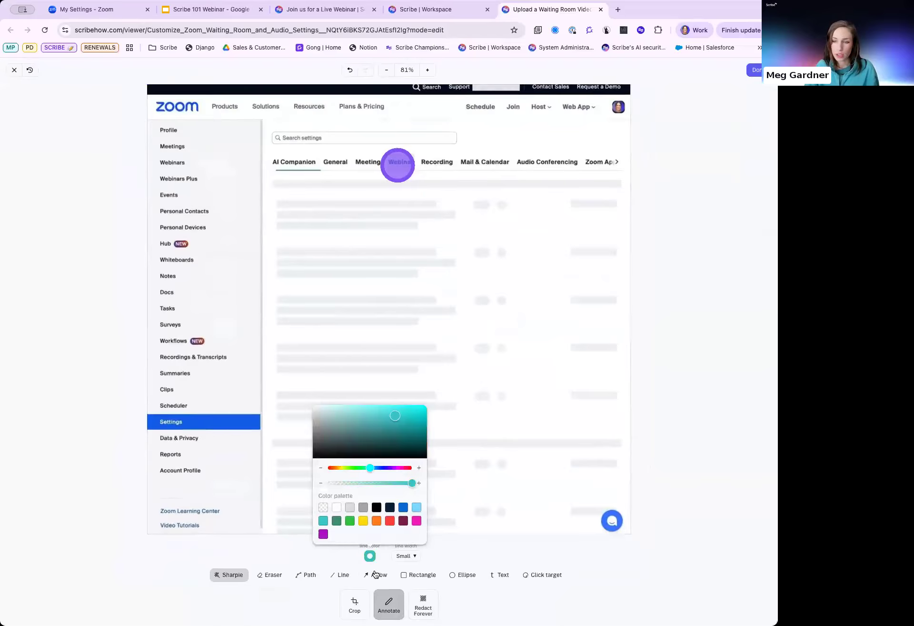
pyautogui.click(376, 575)
pyautogui.moveTo(300, 284); pyautogui.dragTo(355, 191)
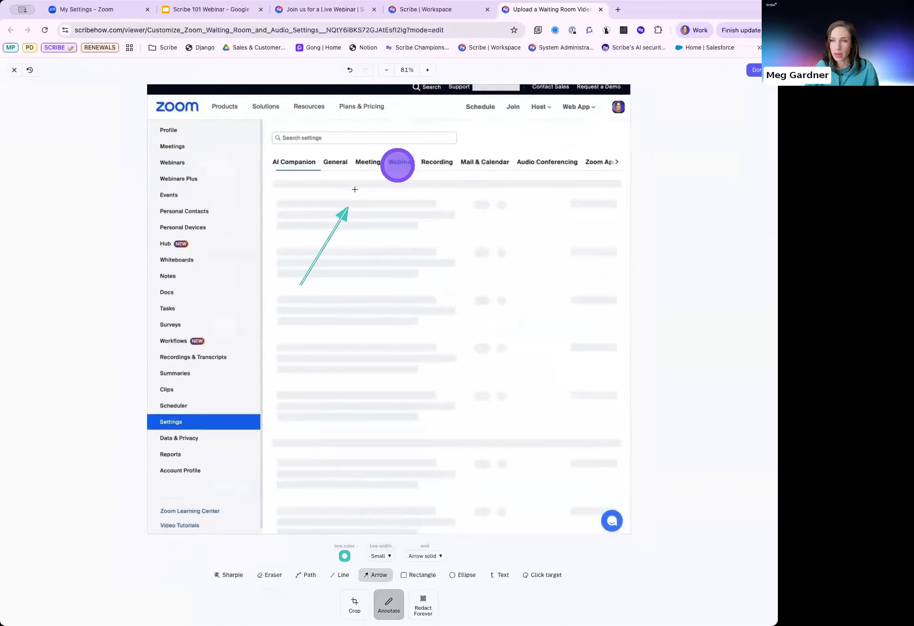
# - Draw a rectangle with a semi-transparent teal fill over the tabs from Recording to Zoom Apps
pyautogui.click(414, 578)
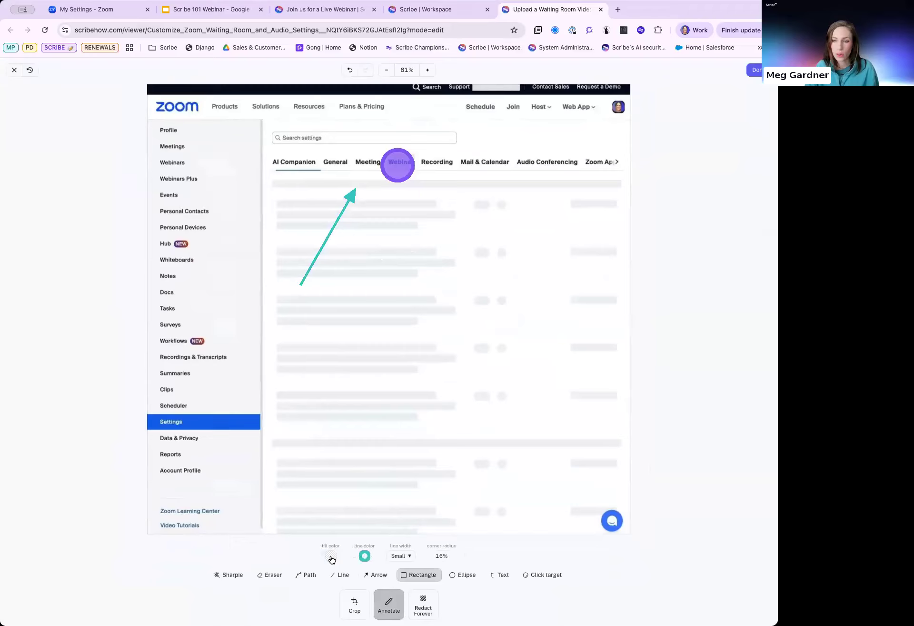
pyautogui.click(331, 555)
pyautogui.click(284, 520)
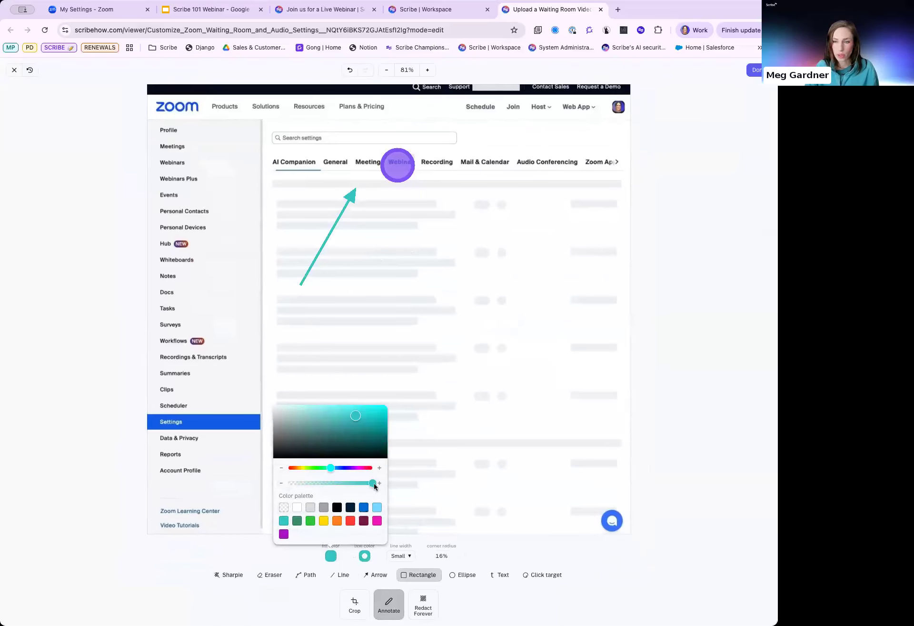
pyautogui.moveTo(373, 483); pyautogui.dragTo(324, 483)
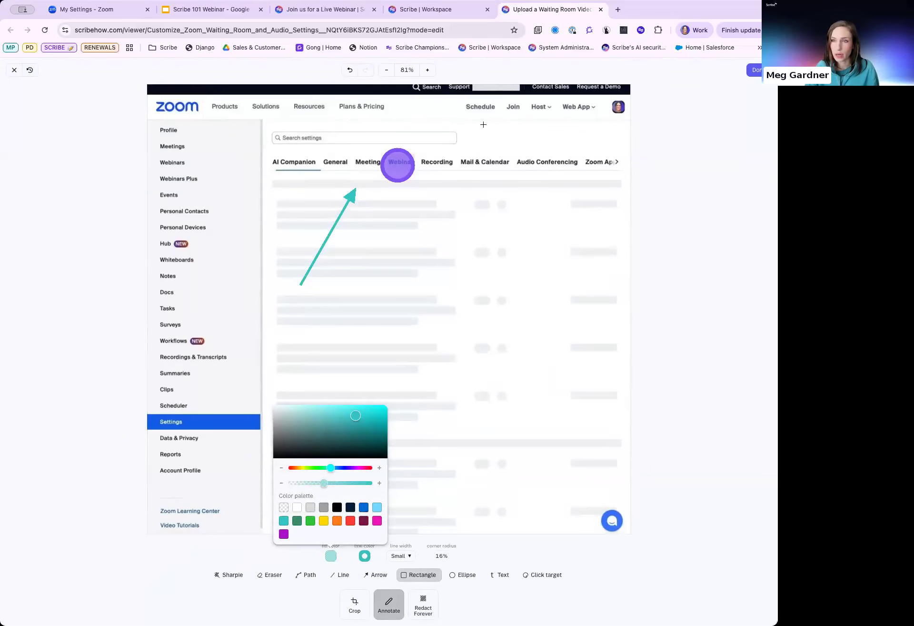
pyautogui.moveTo(428, 125); pyautogui.dragTo(621, 184)
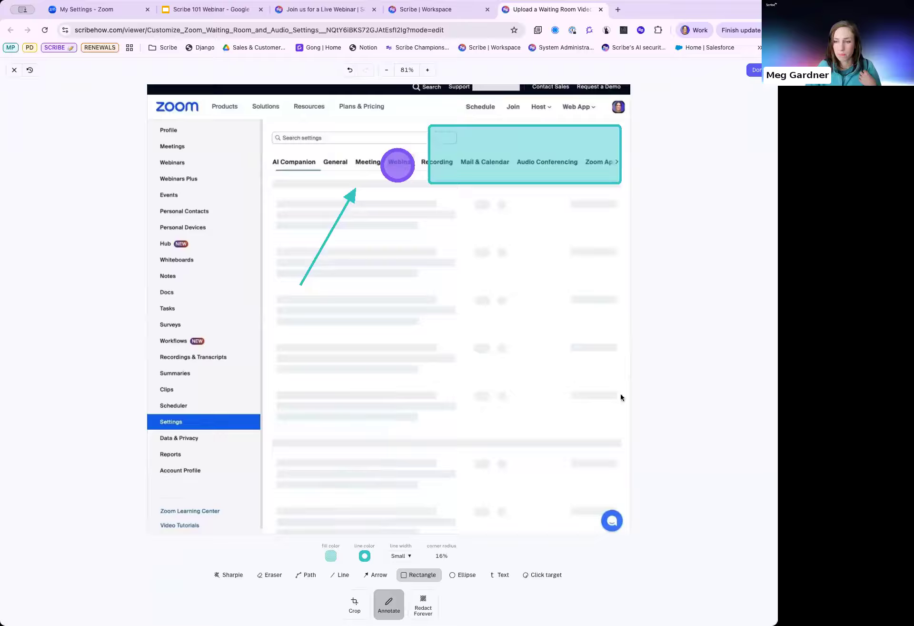
# - Reposition the screenshot's click target so it is centred on the Webinar tab
pyautogui.click(540, 575)
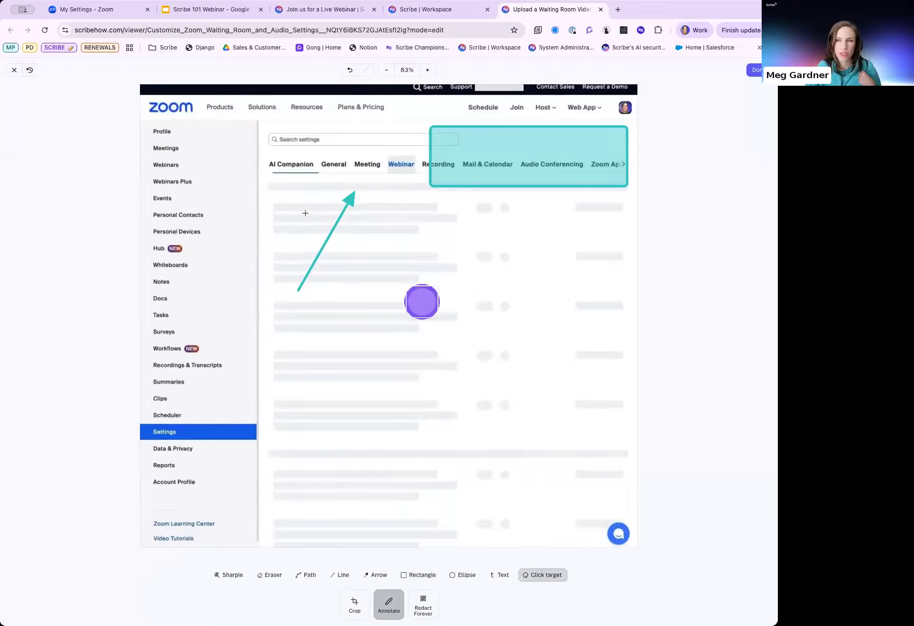
pyautogui.click(392, 161)
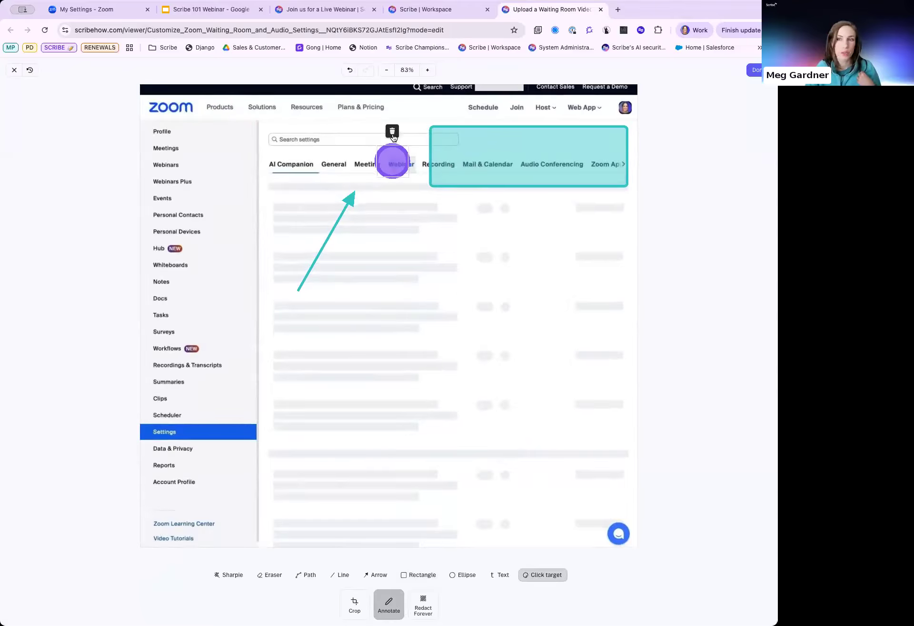
pyautogui.moveTo(393, 149); pyautogui.dragTo(406, 153)
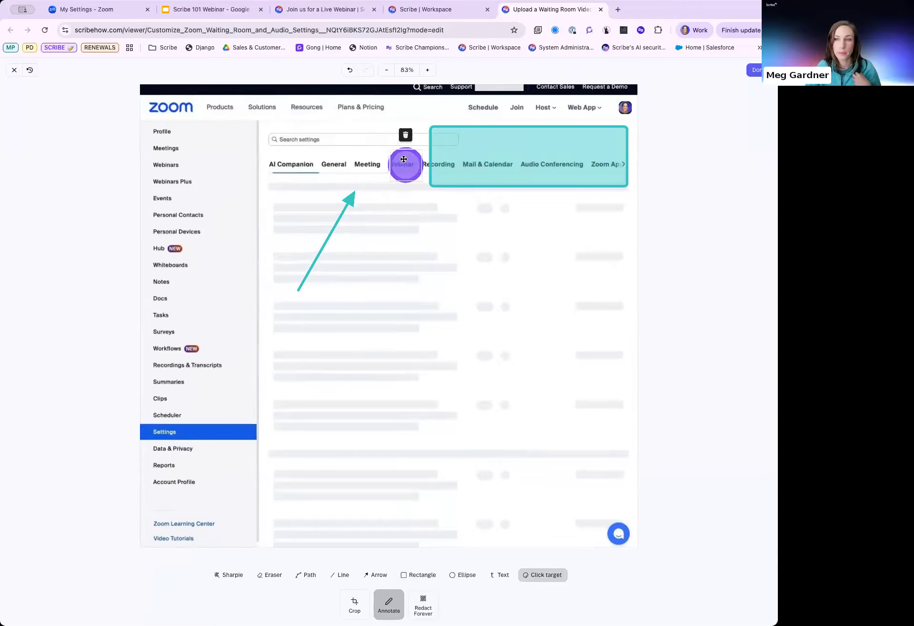
# - Permanently redact the sidebar items above Docs and the area around the search field, save the image and enlarge it in step 4
pyautogui.click(423, 604)
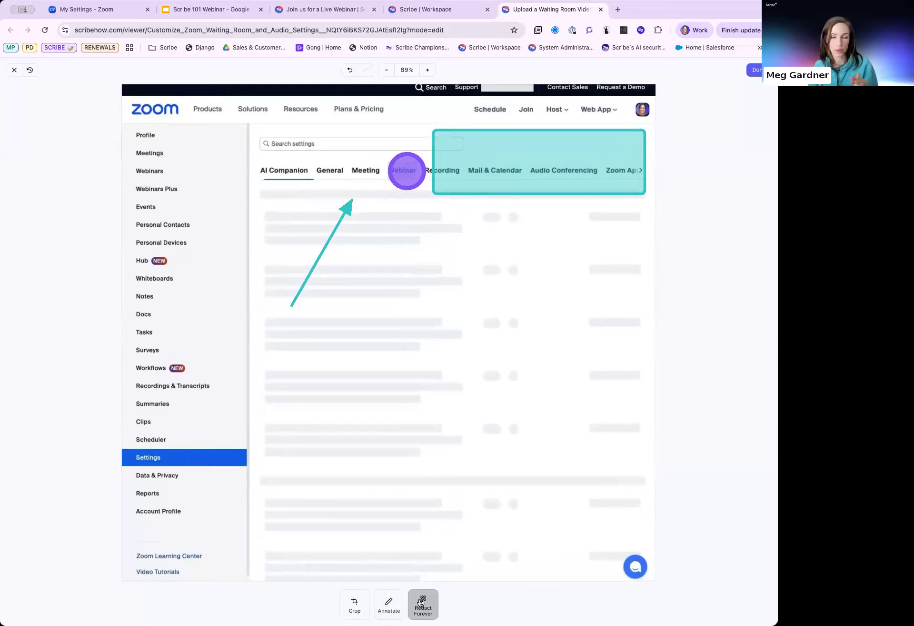
pyautogui.click(421, 603)
pyautogui.moveTo(132, 125); pyautogui.dragTo(247, 305)
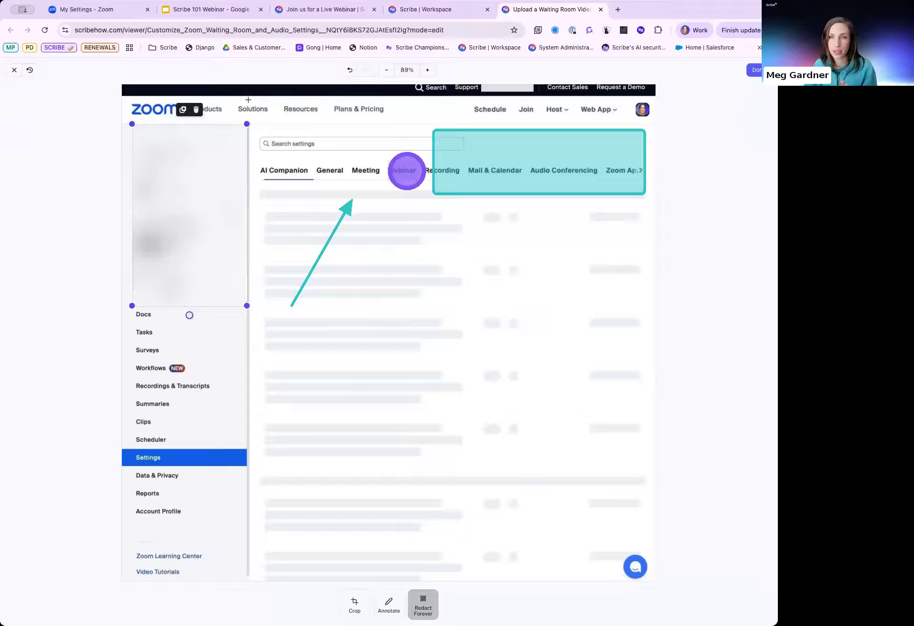
pyautogui.moveTo(245, 101); pyautogui.dragTo(391, 186)
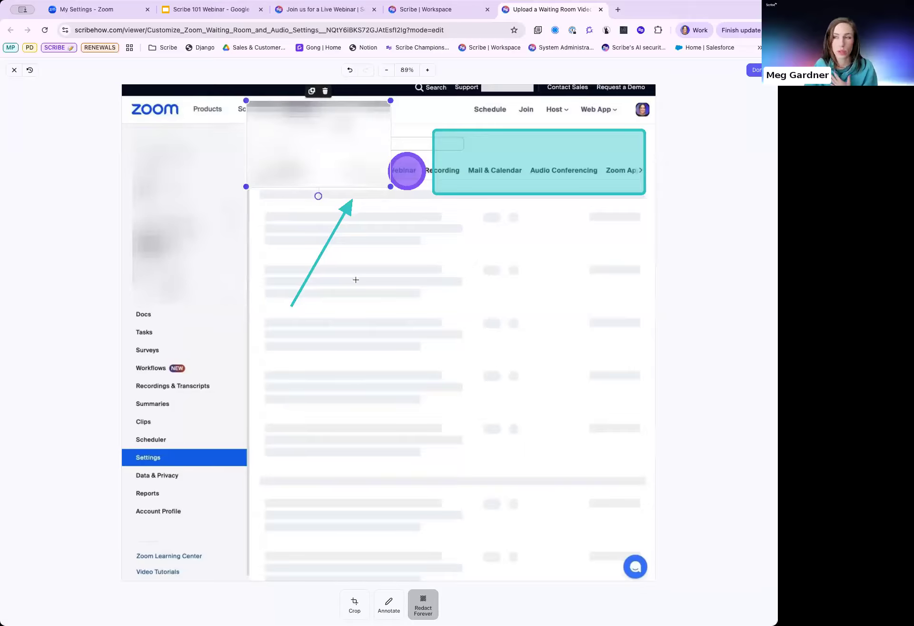
pyautogui.click(758, 70)
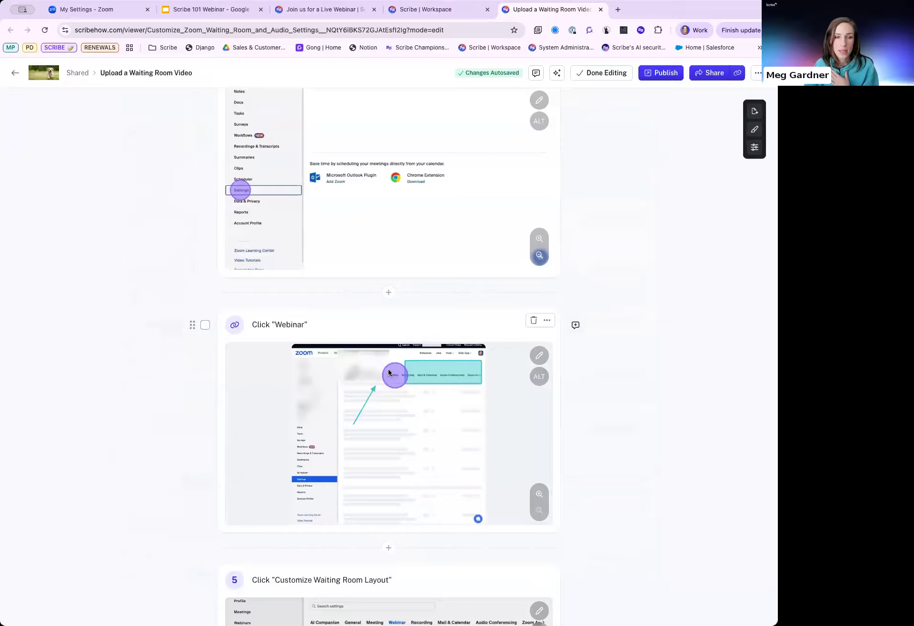
pyautogui.click(538, 494)
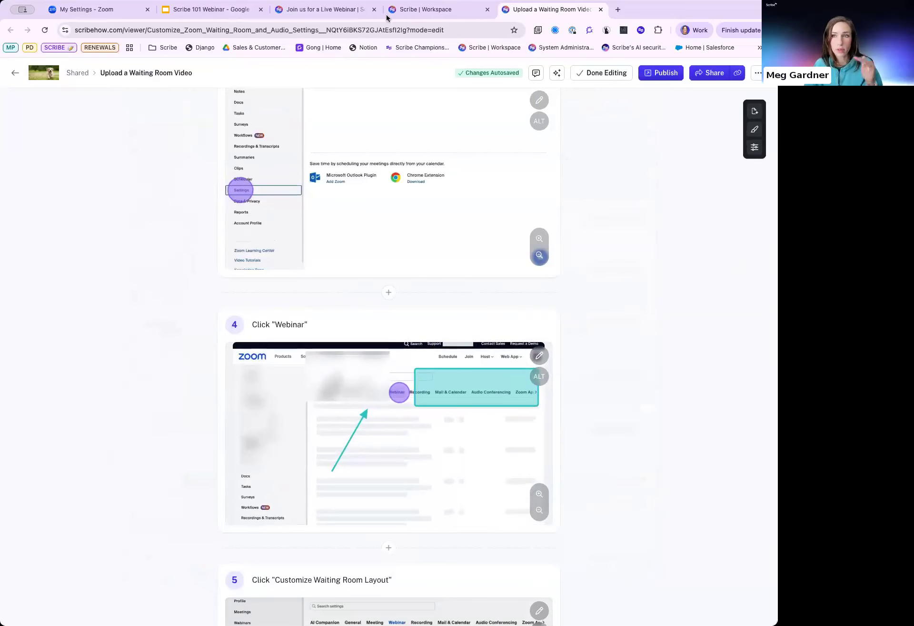
# - Switch to the Scribe workspace page and start a new capture with the browser extension
pyautogui.click(415, 11)
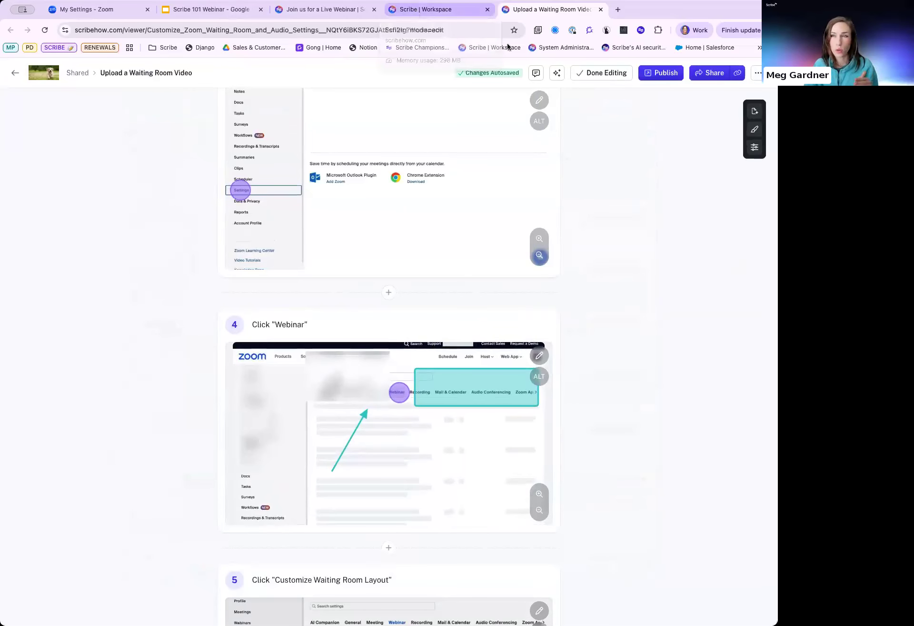
pyautogui.click(642, 30)
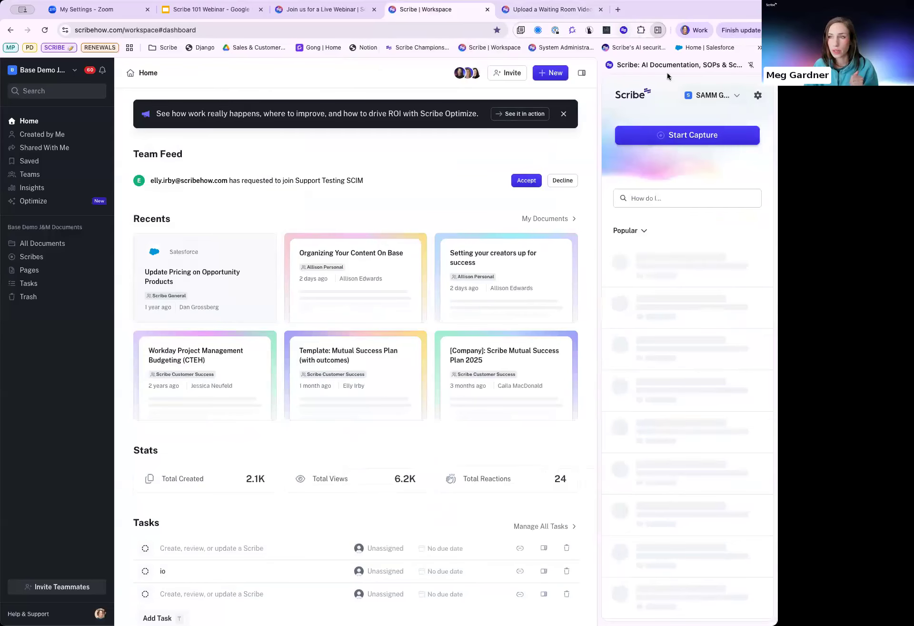
pyautogui.click(702, 135)
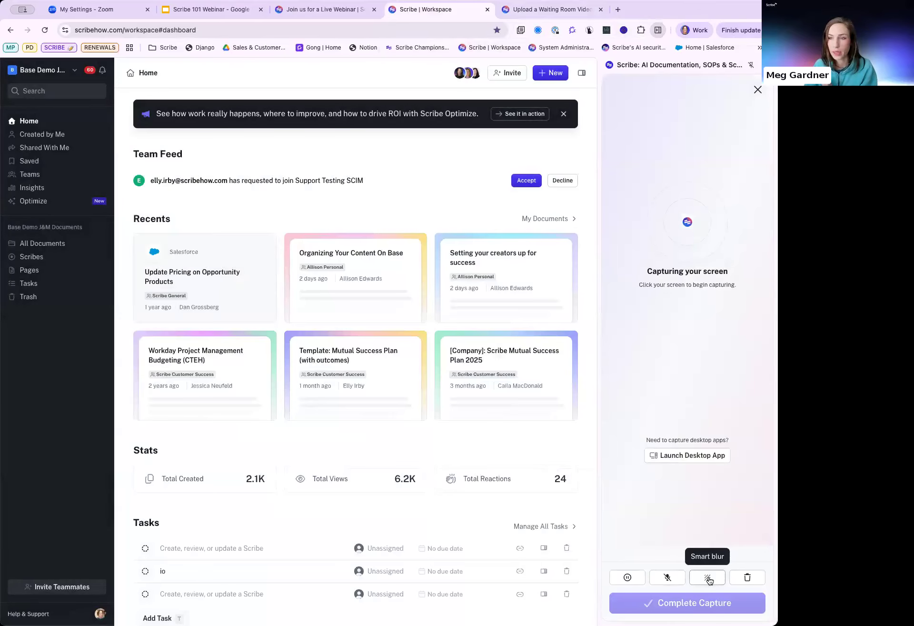
# - Enable Smart Blur for common names, long text and form fields, and switch table rows on and off again
pyautogui.click(709, 580)
pyautogui.click(576, 502)
pyautogui.click(574, 516)
pyautogui.click(573, 533)
pyautogui.click(574, 546)
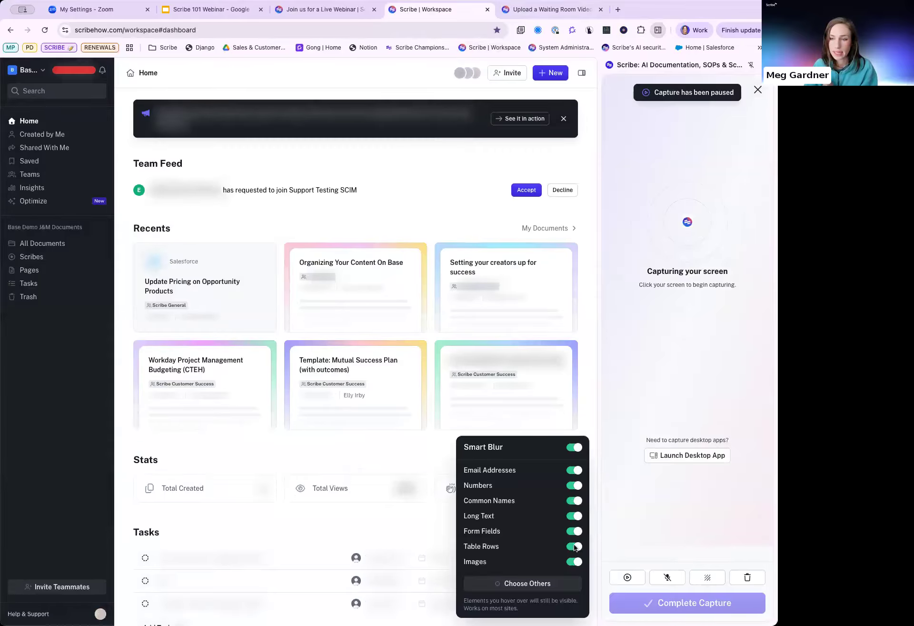
pyautogui.click(573, 546)
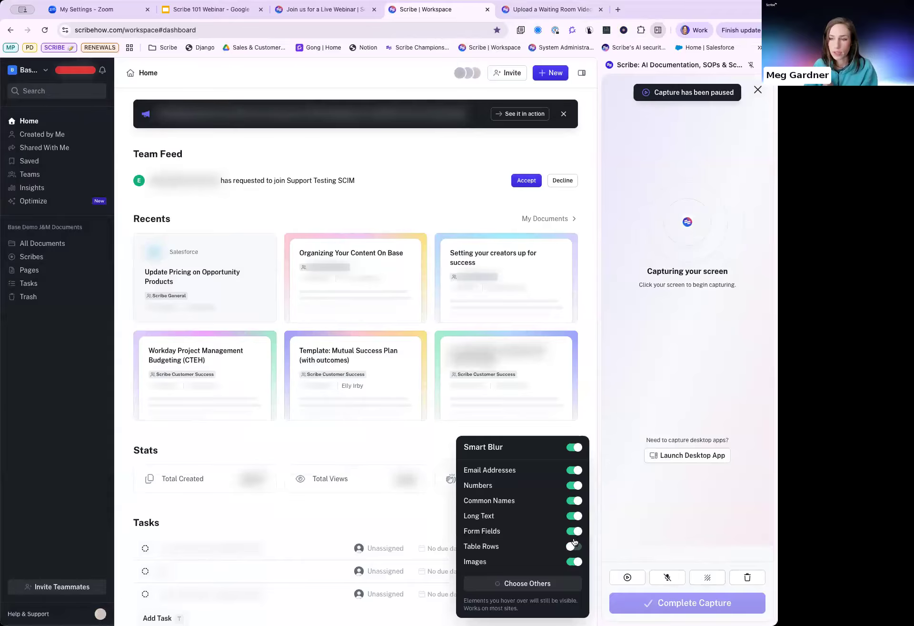
# - Try selecting further dashboard elements to blur by hand and discard the capture
pyautogui.click(527, 584)
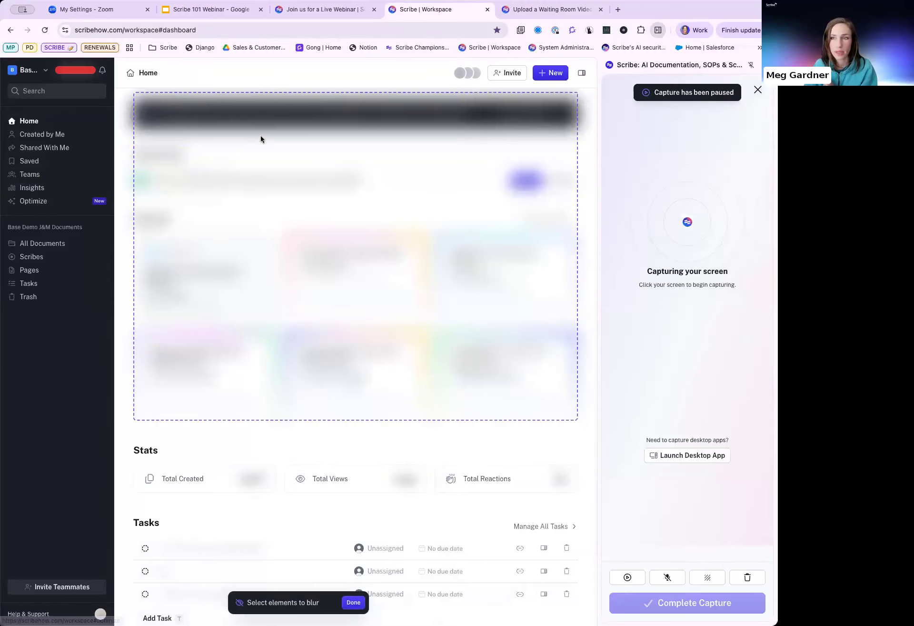
pyautogui.click(261, 136)
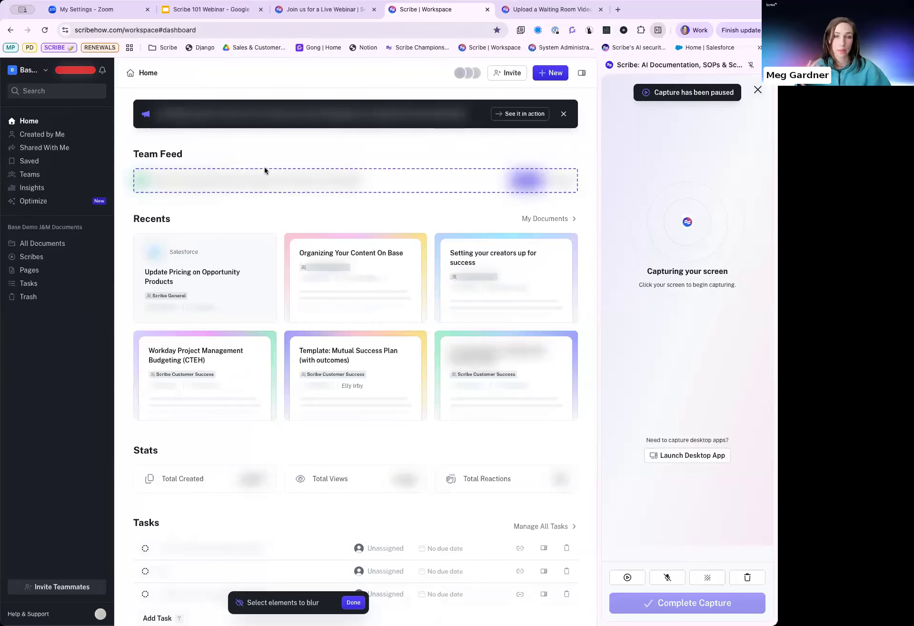
pyautogui.click(745, 577)
pyautogui.click(693, 361)
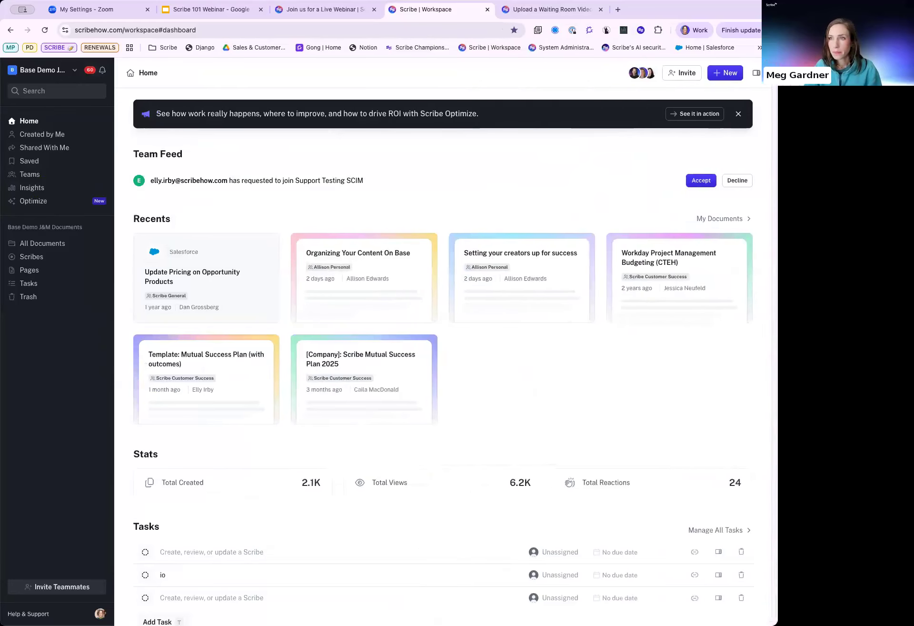
# - Switch to the Upload a Waiting Room Video guide and open step 4's "Webinar" screenshot for editing
pyautogui.click(550, 9)
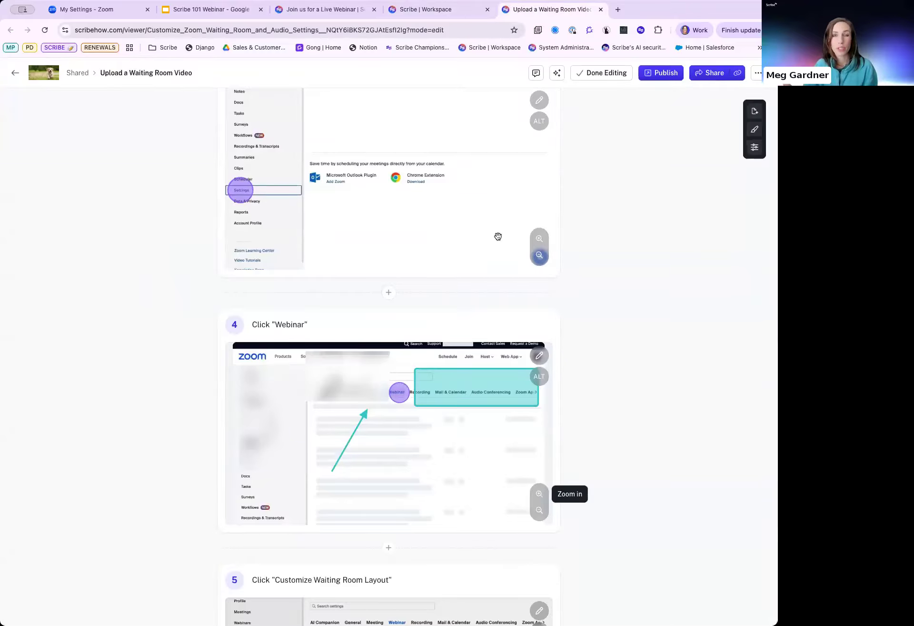
pyautogui.scroll(-3, 478, 393)
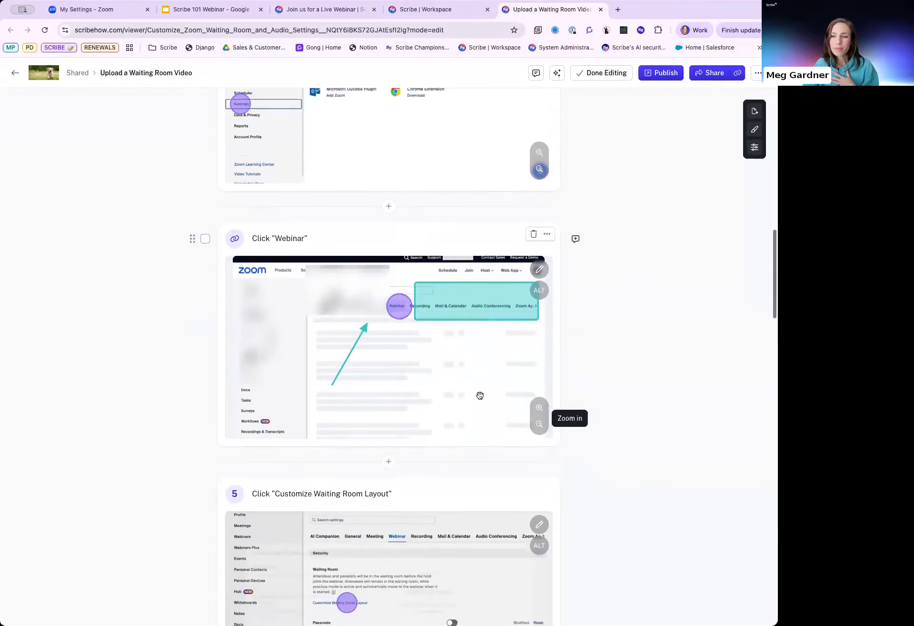
pyautogui.scroll(-2, 479, 394)
pyautogui.scroll(2, 479, 376)
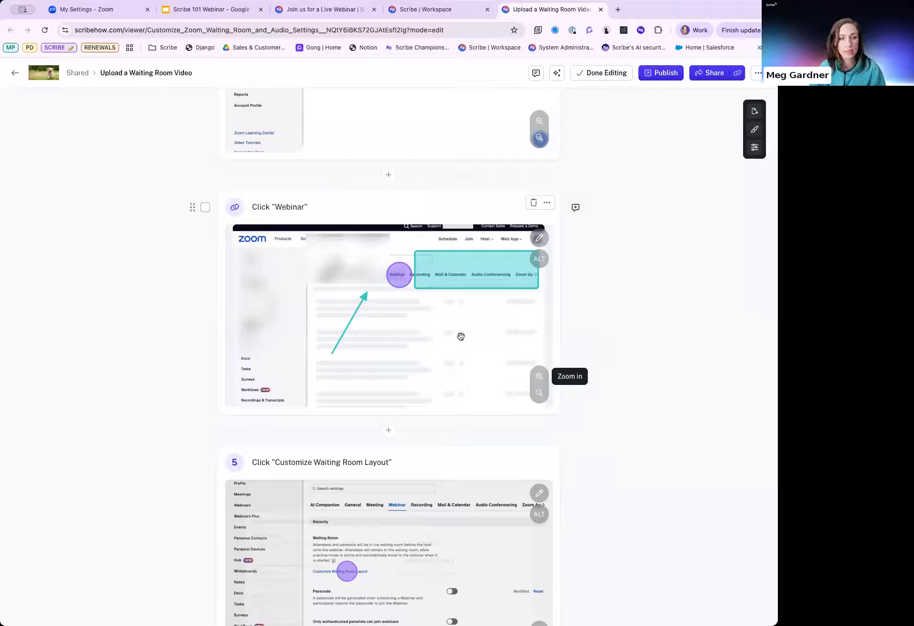
pyautogui.scroll(-1, 8, 466)
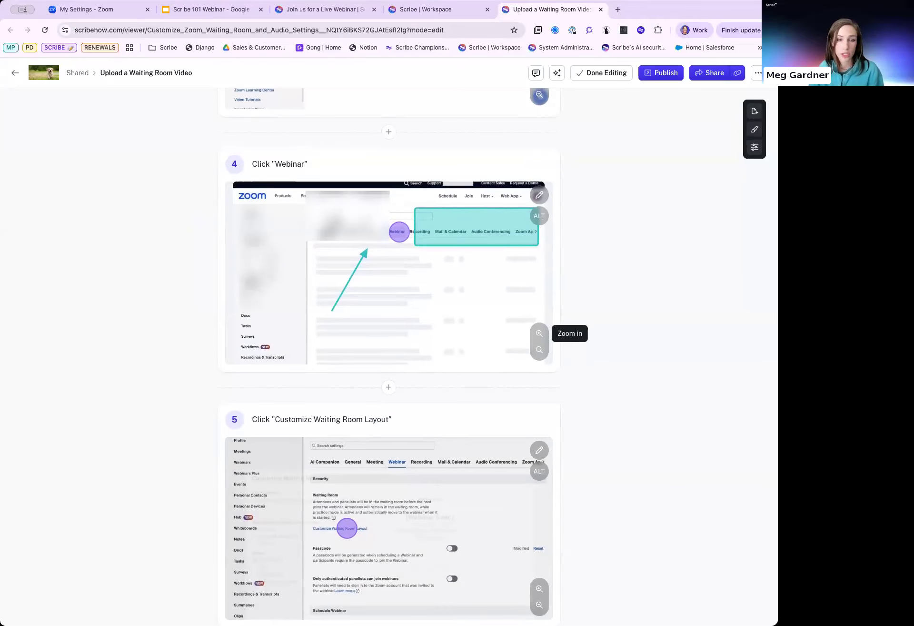
pyautogui.click(540, 194)
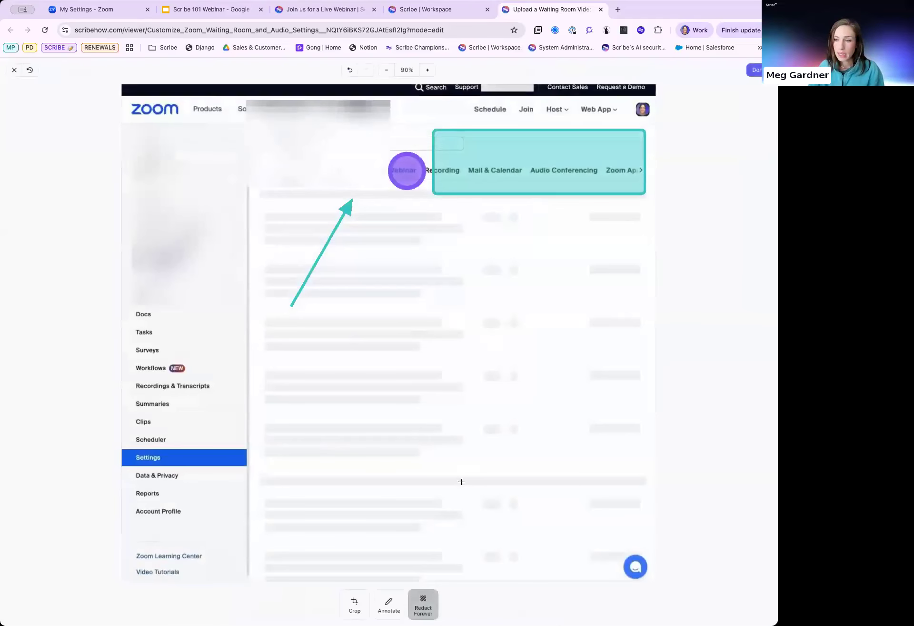
# - Add a black text annotation reading "Text" below the teal rectangle in step 4's screenshot and save the image
pyautogui.click(389, 612)
pyautogui.click(503, 577)
pyautogui.click(296, 555)
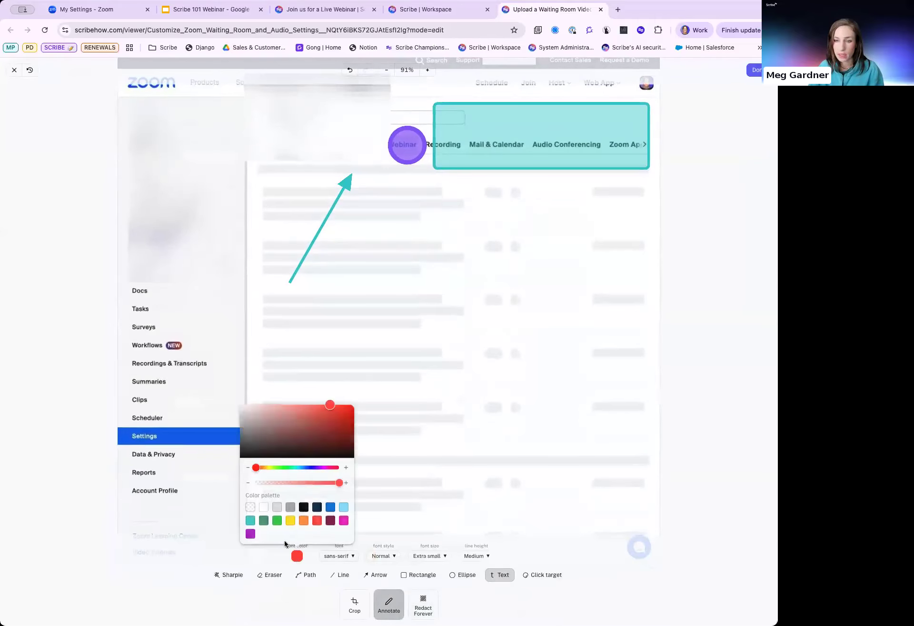
pyautogui.click(303, 507)
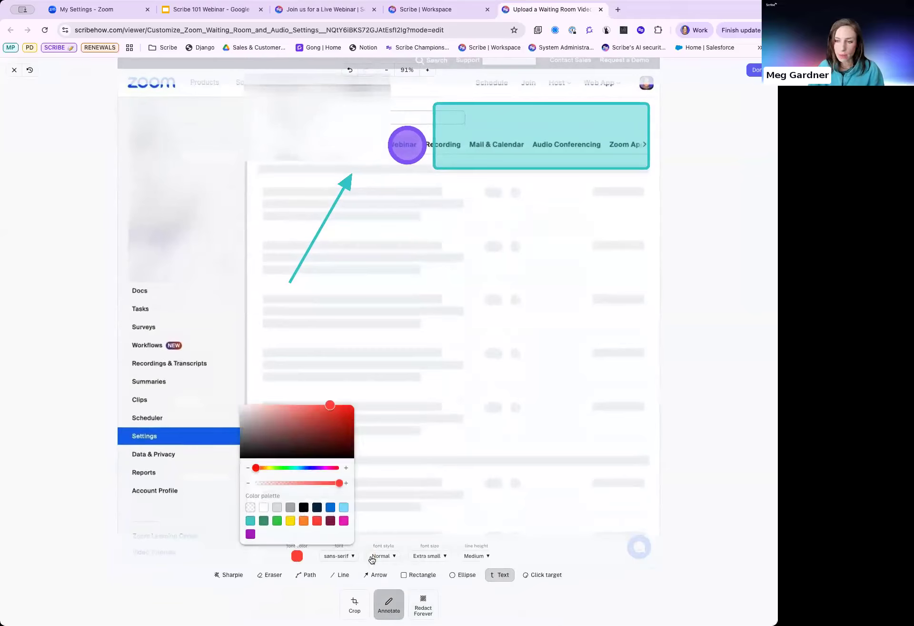
pyautogui.click(329, 556)
pyautogui.click(388, 557)
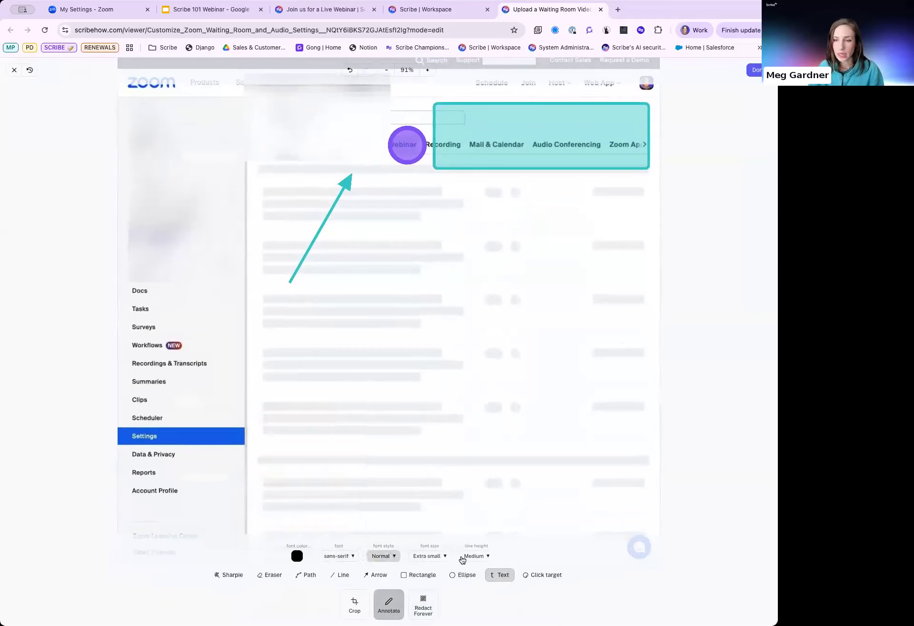
pyautogui.click(469, 231)
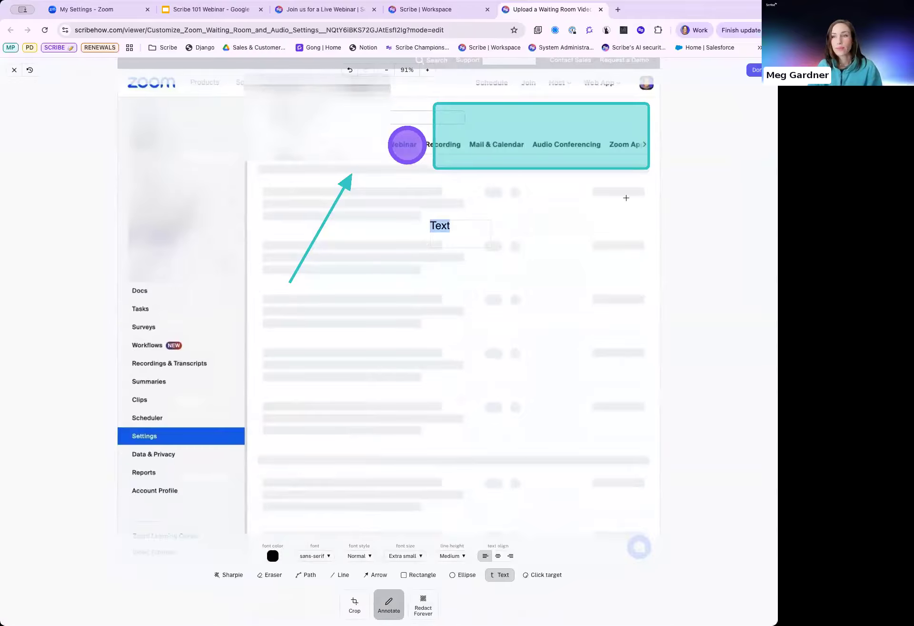
pyautogui.click(760, 78)
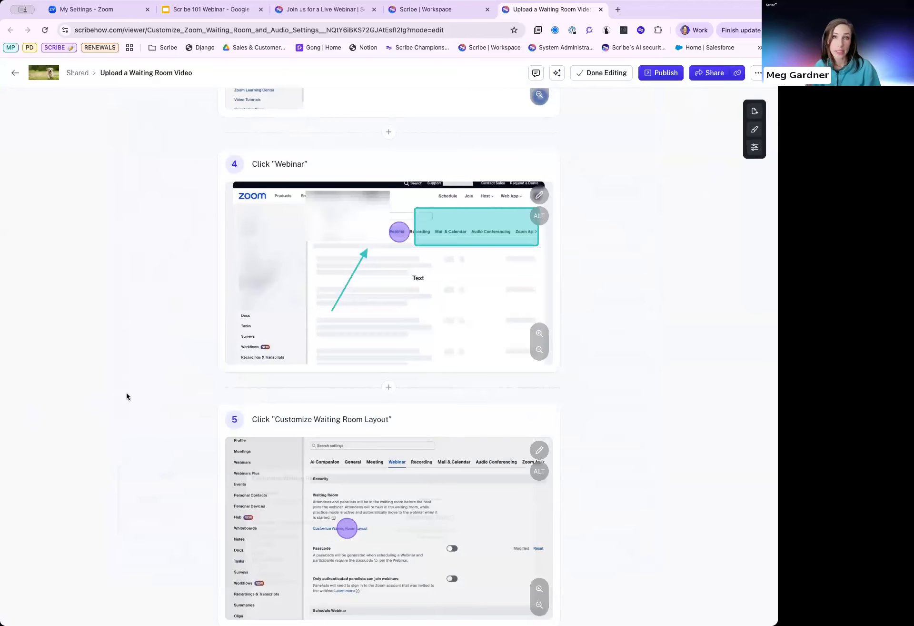
# - Hide the guide's author and show it again, and look at the available click target colors
pyautogui.scroll(4, 126, 393)
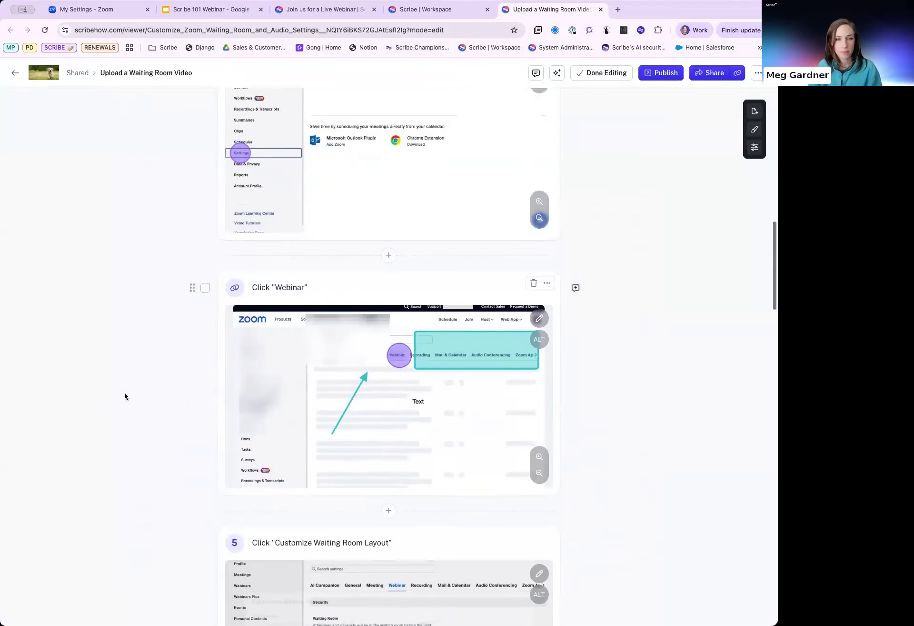
pyautogui.scroll(10, 125, 393)
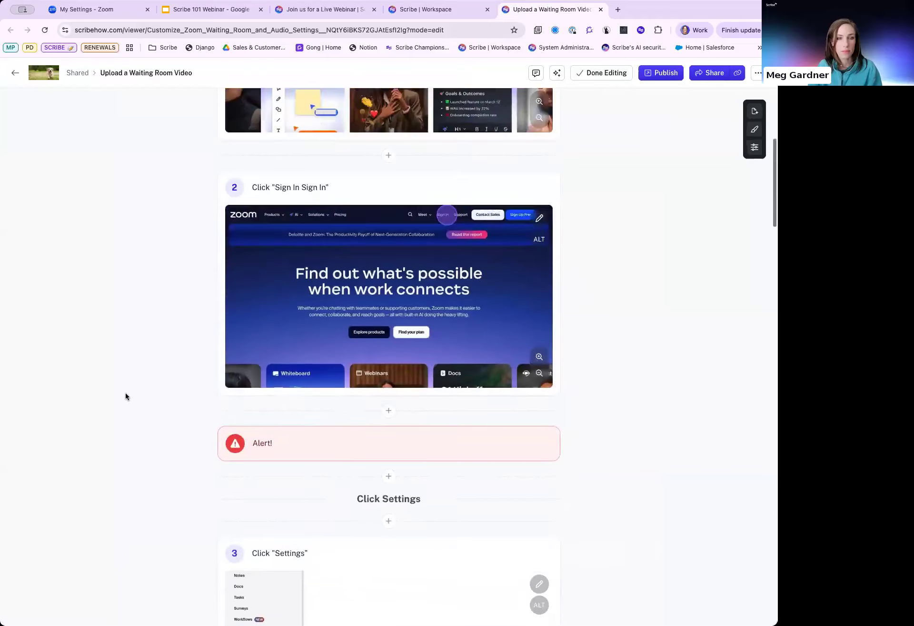
pyautogui.scroll(9, 124, 392)
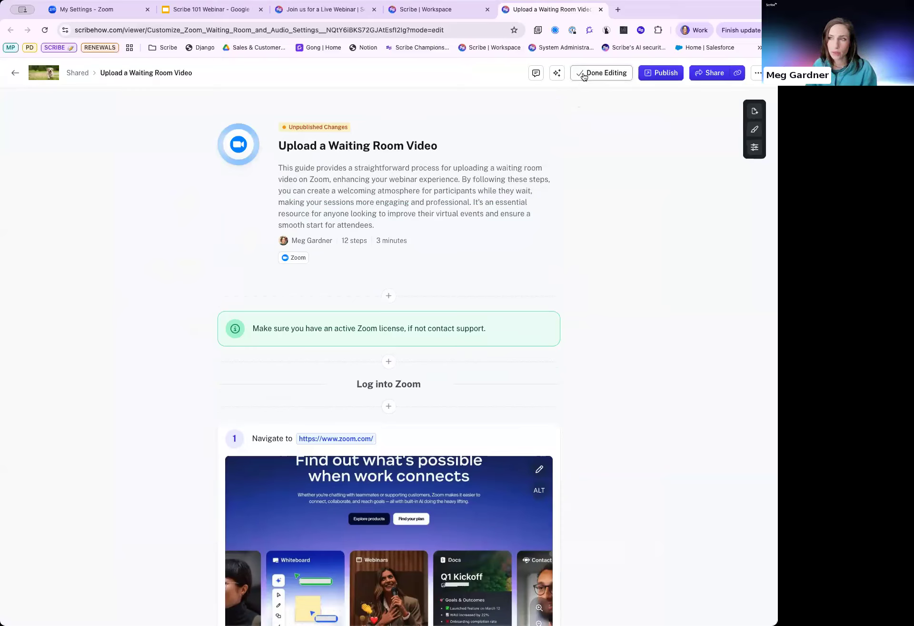
pyautogui.click(754, 148)
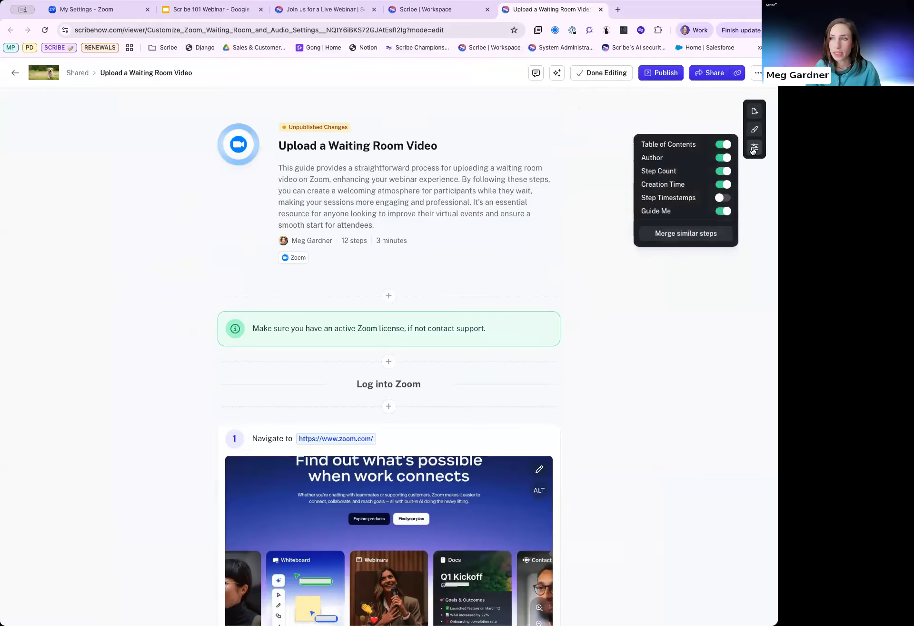
pyautogui.click(724, 158)
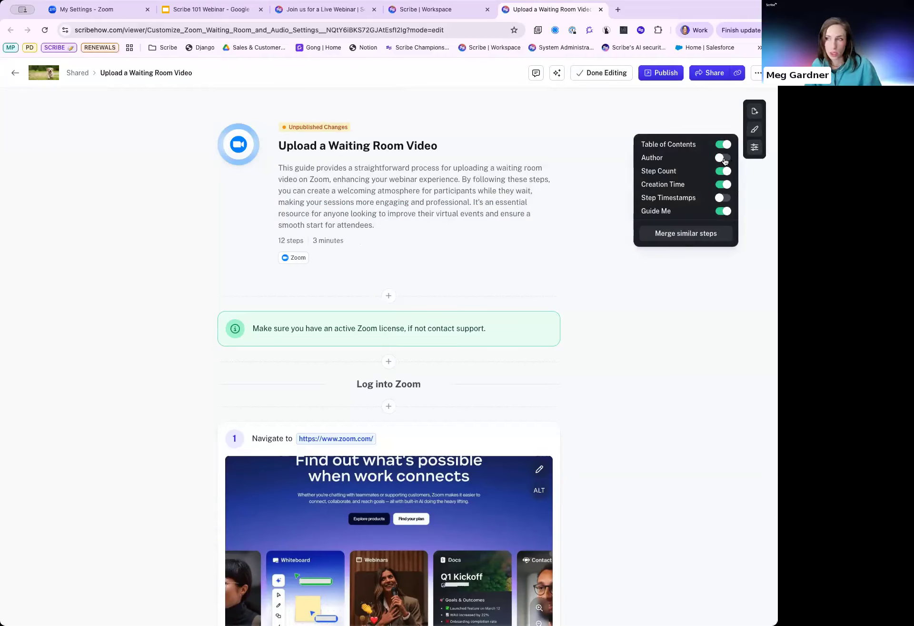
pyautogui.click(723, 160)
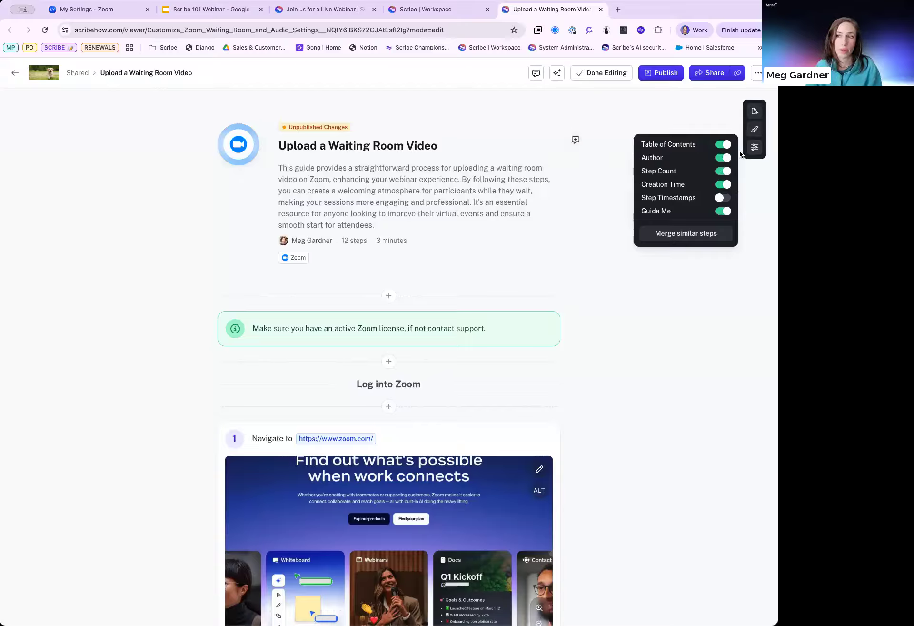
pyautogui.click(756, 130)
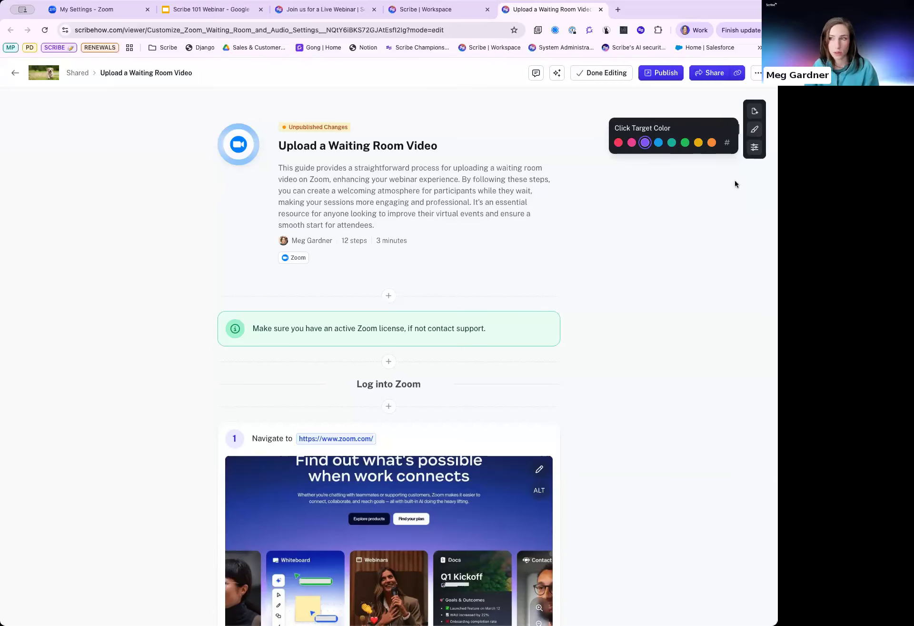
pyautogui.click(725, 220)
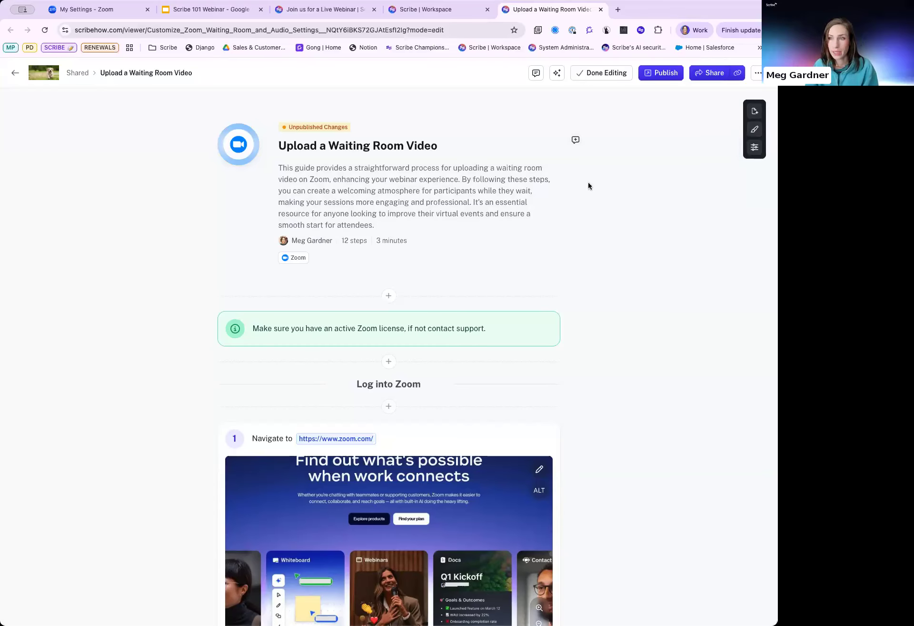
# - Try mentioning a teammate in a comment on the guide's introduction, clear the mention and close the comment box
pyautogui.click(576, 140)
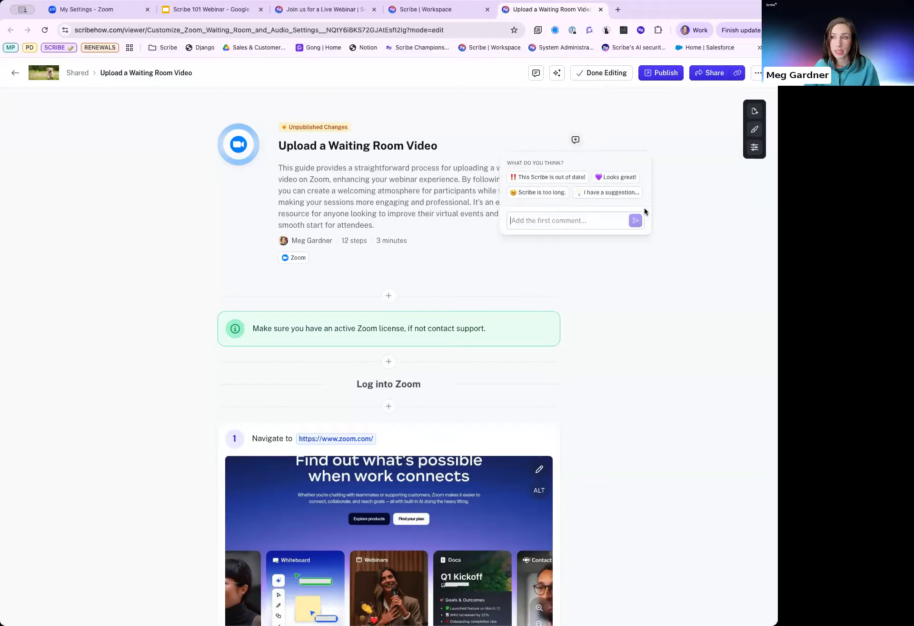
pyautogui.click(692, 222)
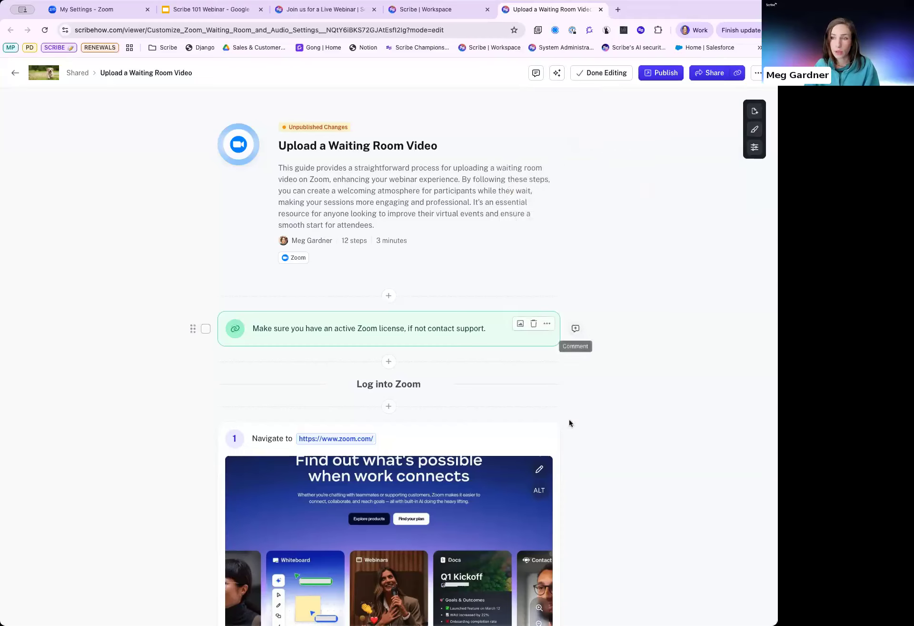
pyautogui.click(576, 140)
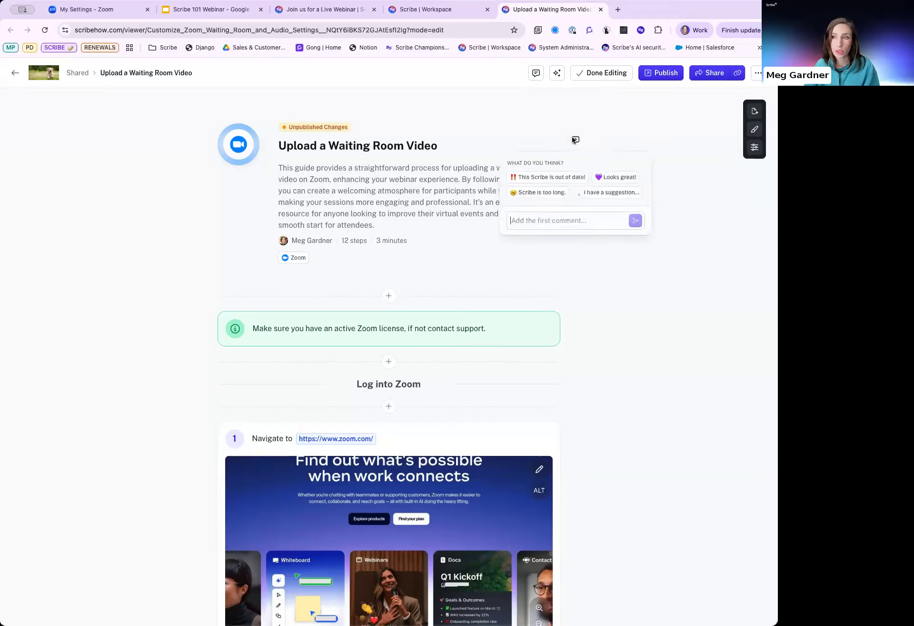
pyautogui.write('@allizon')
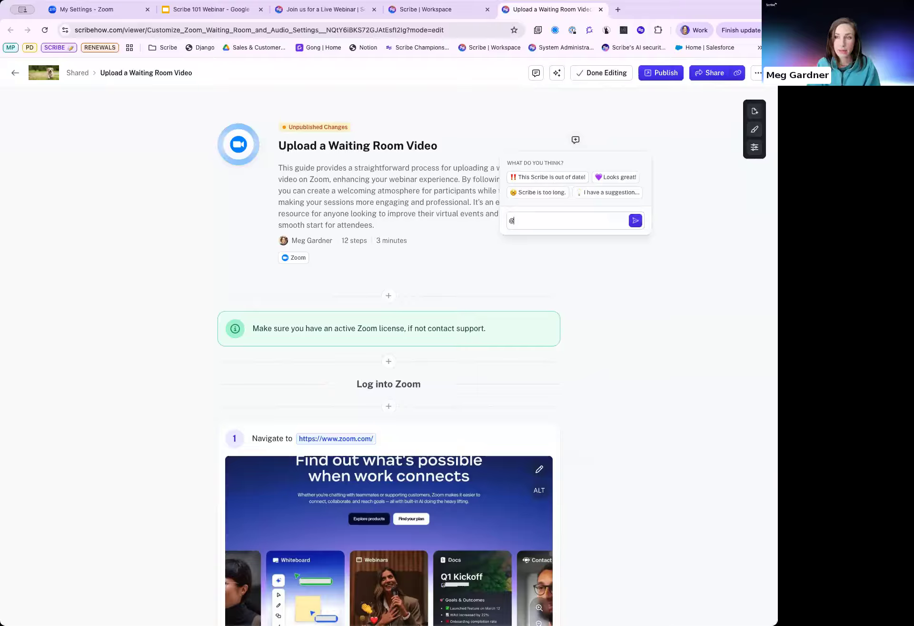
pyautogui.press('BackSpace')
pyautogui.press('BackSpace')
pyautogui.press('BackSpace')
pyautogui.write('son')
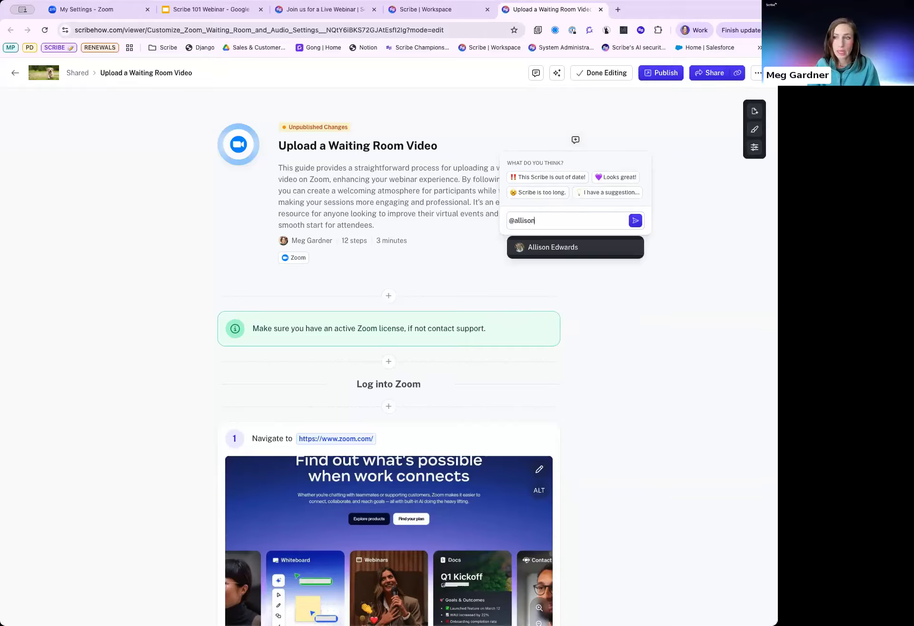
pyautogui.click(556, 248)
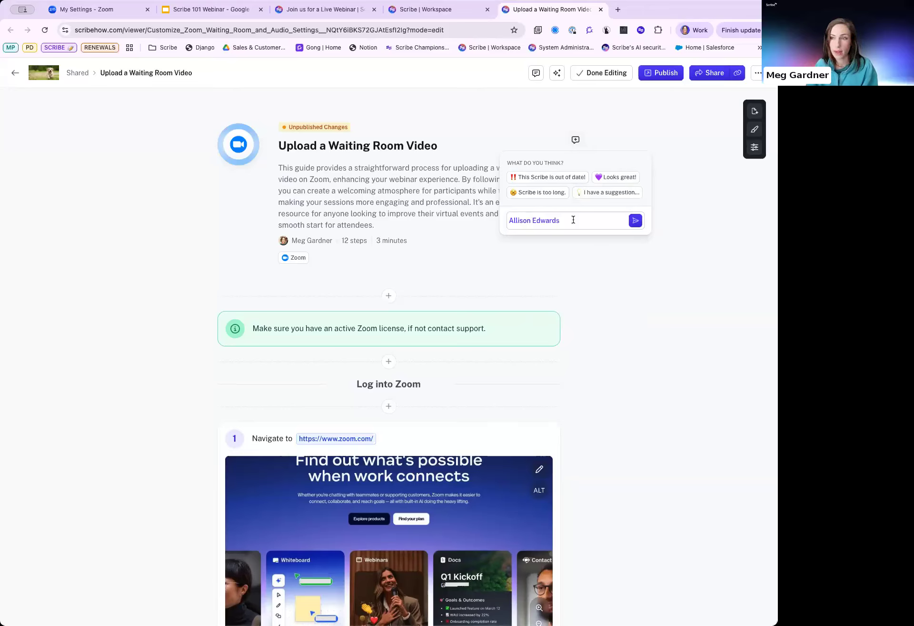
pyautogui.moveTo(574, 219); pyautogui.dragTo(503, 220)
pyautogui.press('BackSpace')
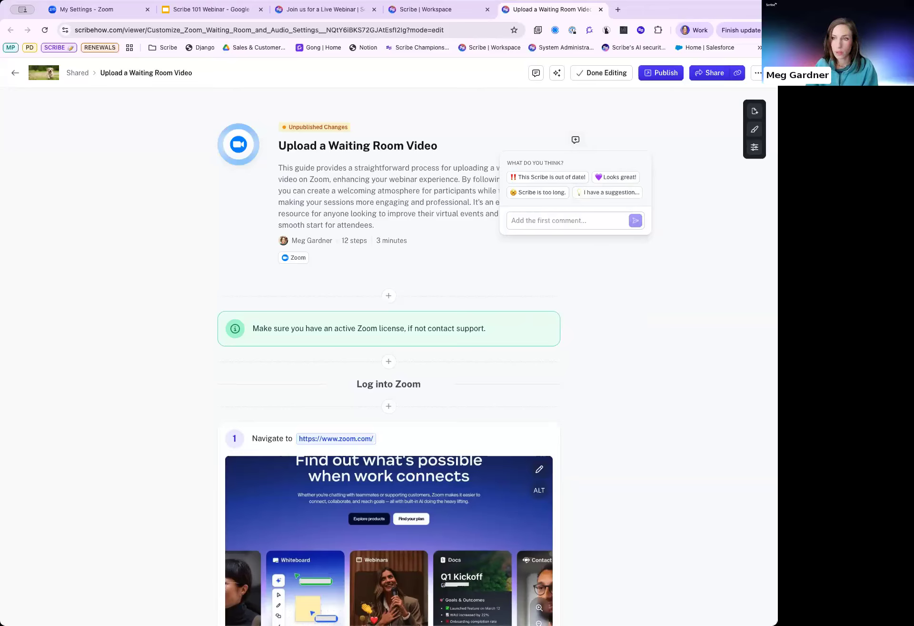
pyautogui.click(536, 113)
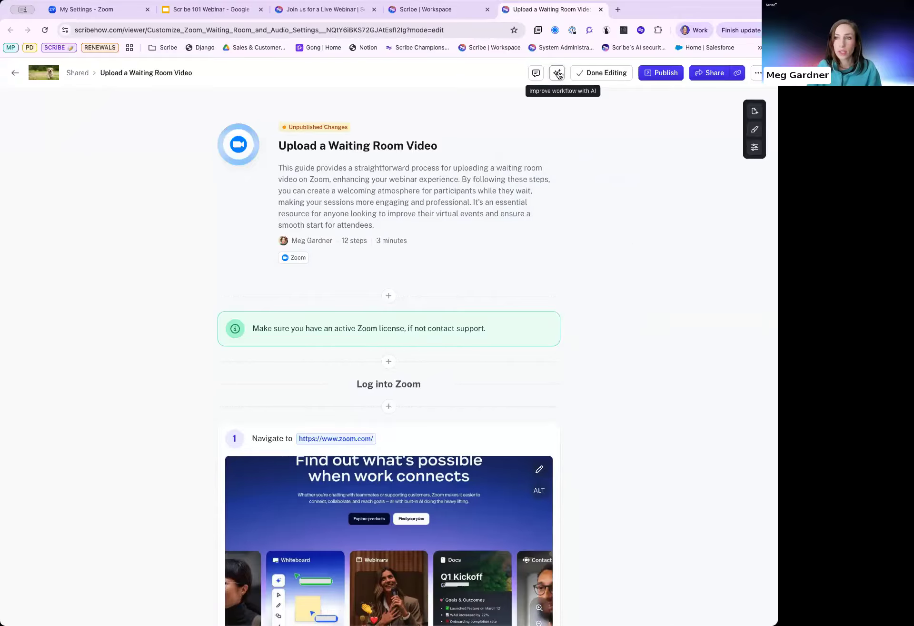
# - Review the AI workflow suggestions and the instructions for setting and locking account/group defaults for Waiting Room and Audio
pyautogui.click(558, 74)
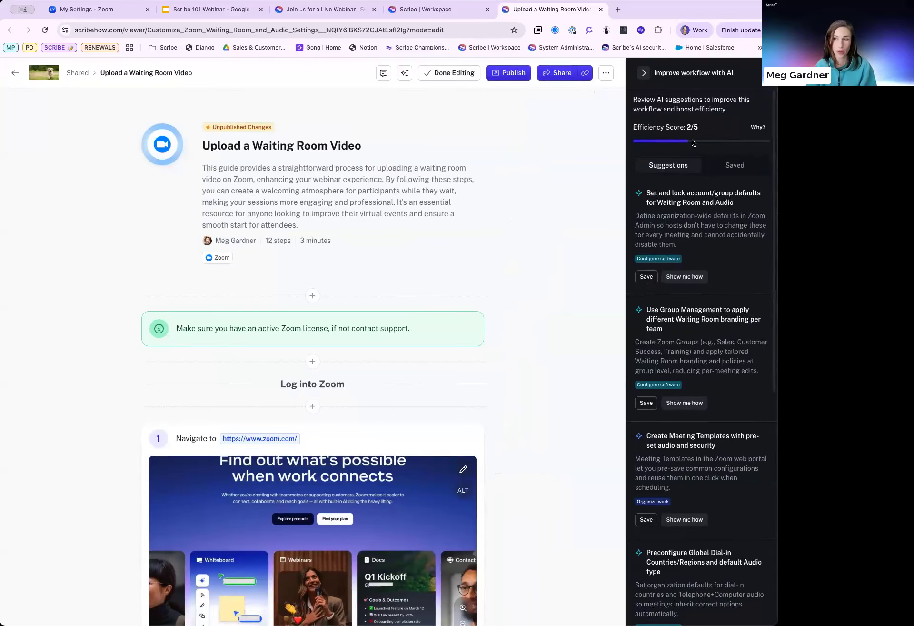
pyautogui.scroll(-1, 713, 323)
pyautogui.scroll(-5, 713, 323)
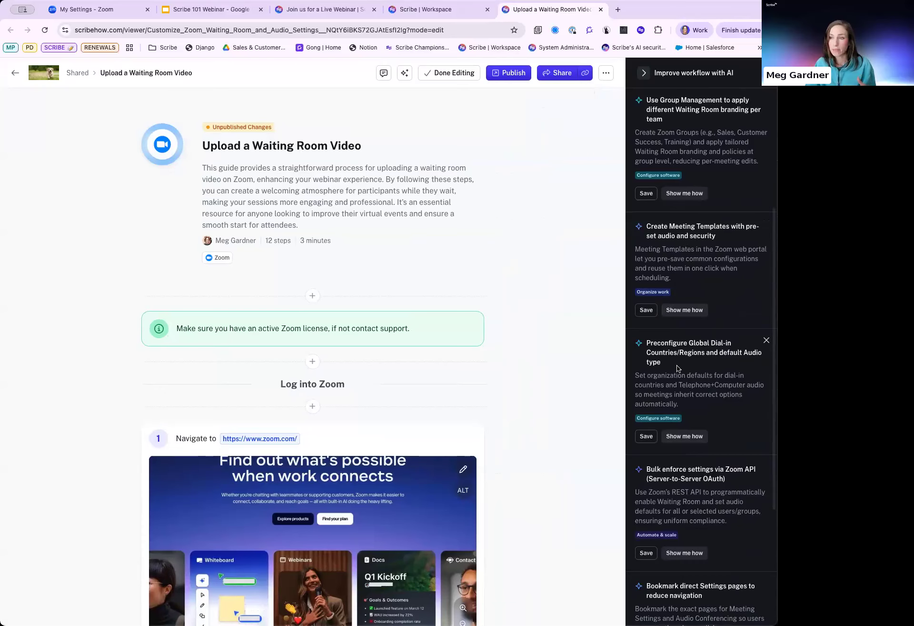
pyautogui.scroll(-3, 679, 368)
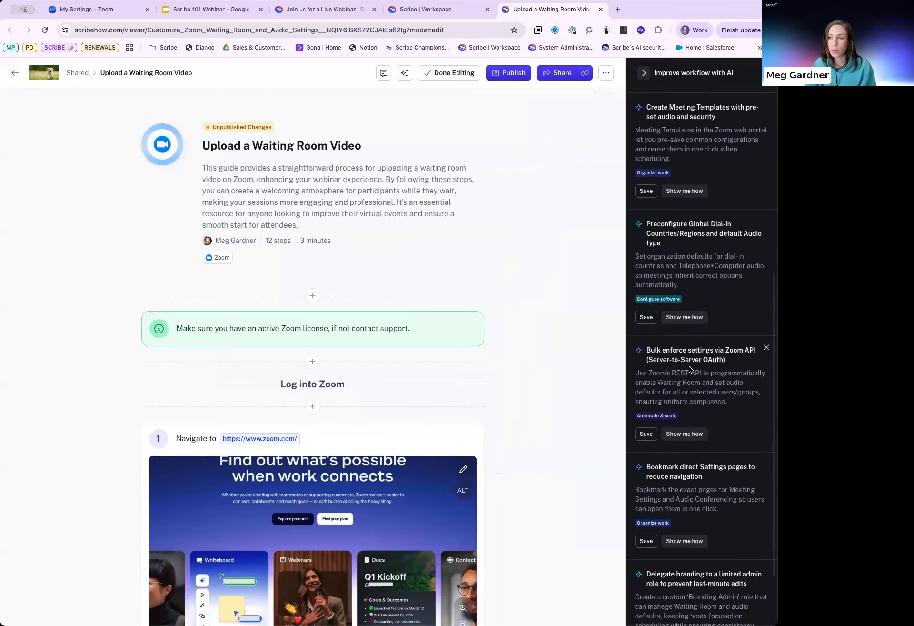
pyautogui.scroll(3, 688, 369)
pyautogui.scroll(3, 688, 370)
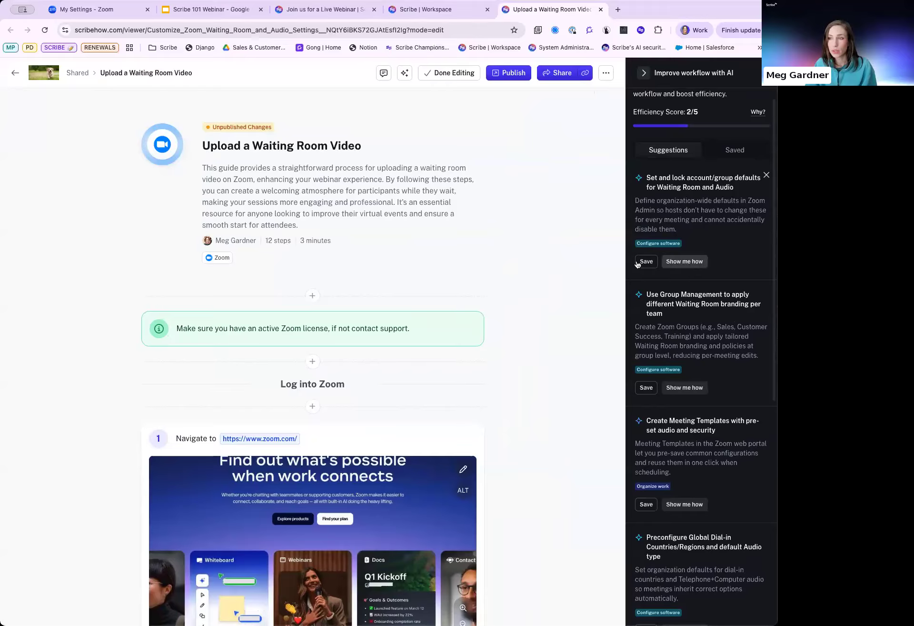
pyautogui.click(689, 262)
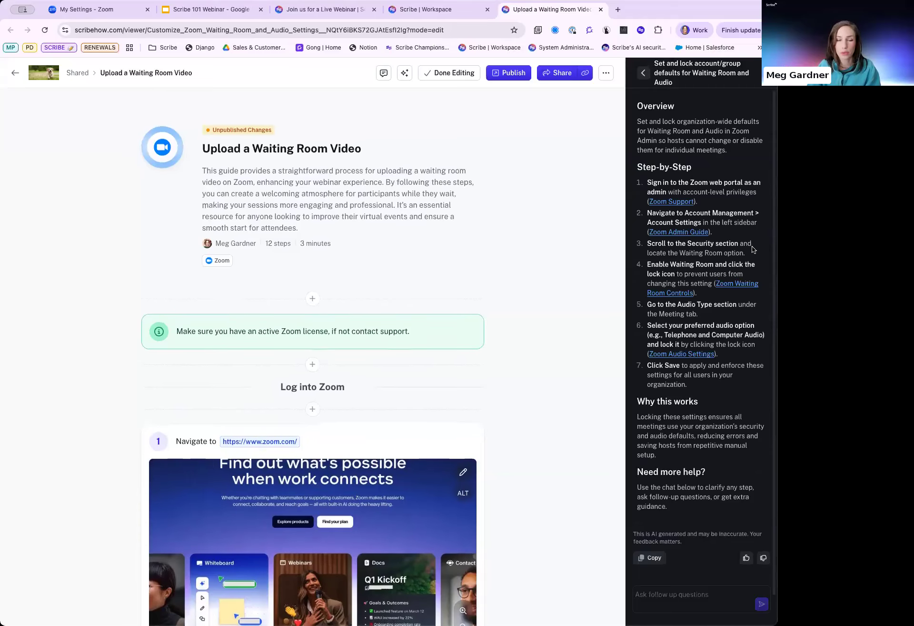
pyautogui.click(643, 73)
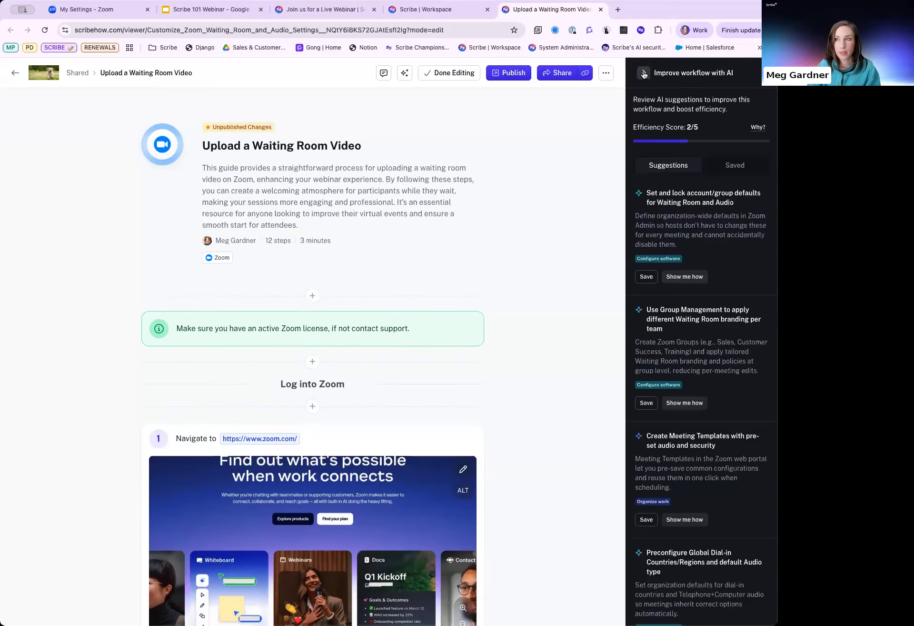
pyautogui.click(644, 73)
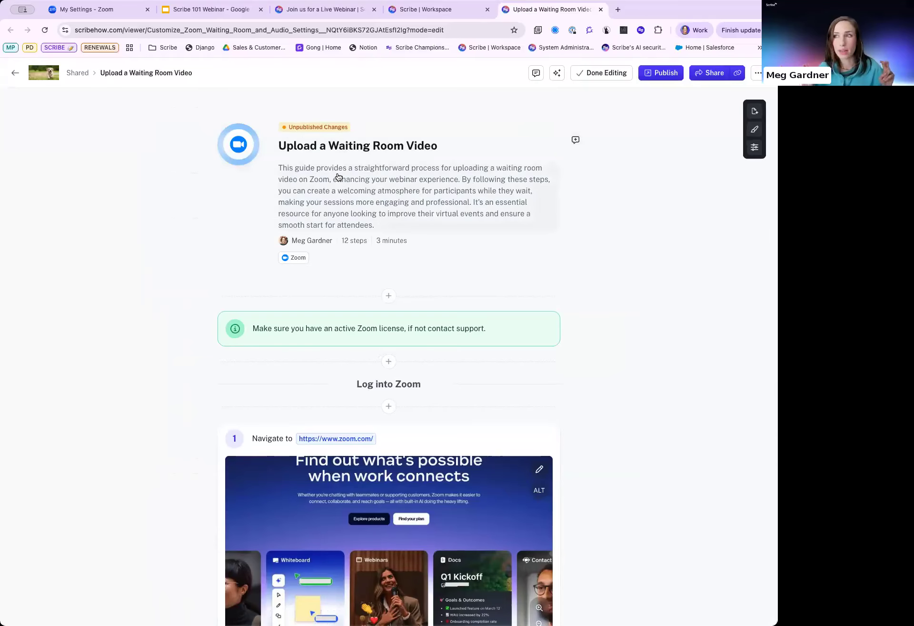
# - Publish the edited guide as version "December 4th" with all comments resolved
pyautogui.click(667, 73)
pyautogui.click(372, 351)
pyautogui.write('Dec')
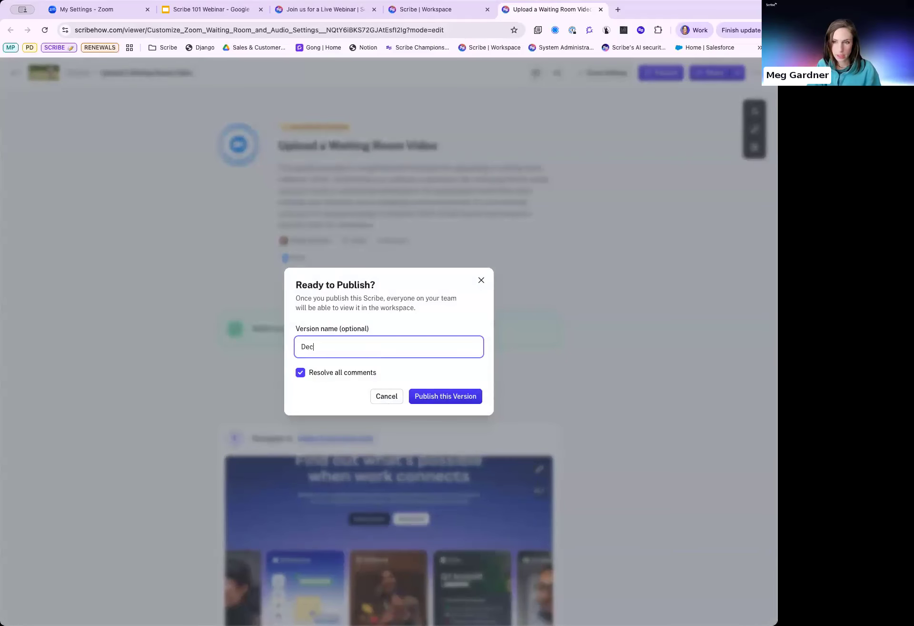
pyautogui.write('ember 4th')
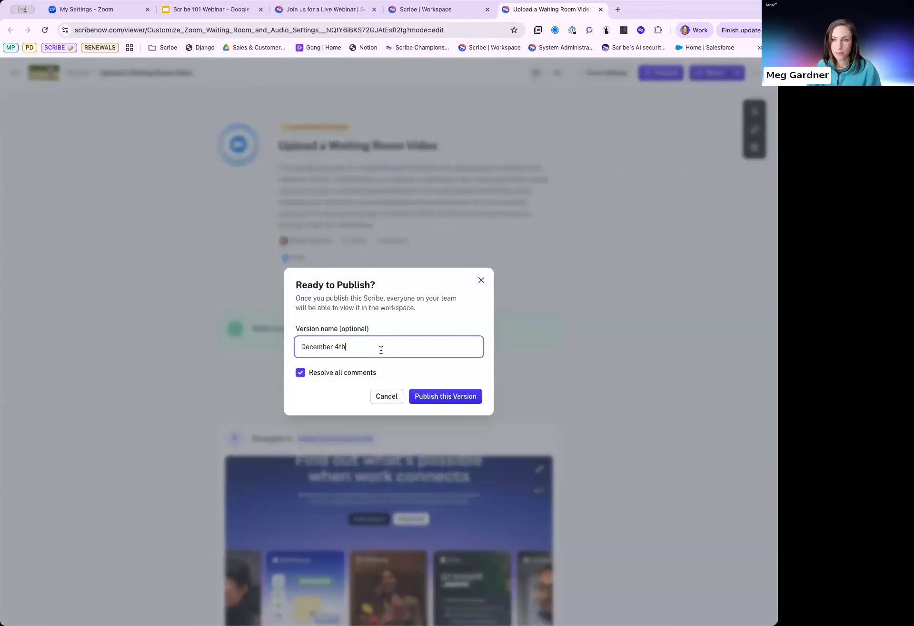
pyautogui.click(447, 396)
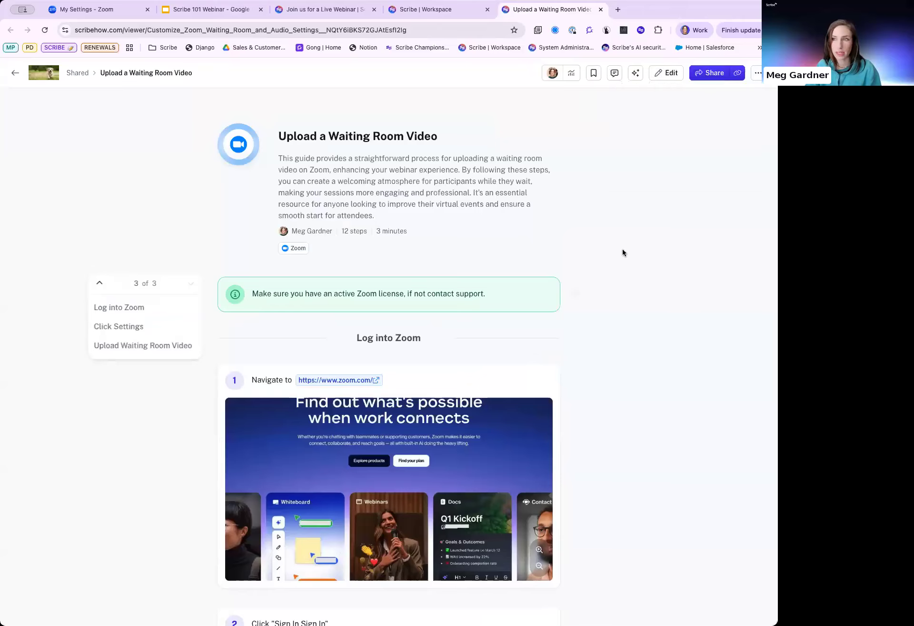
# - Review the guide's version history, preview the Dec 04, 2025 09:15 AM version, return to the published one and close the history
pyautogui.click(758, 74)
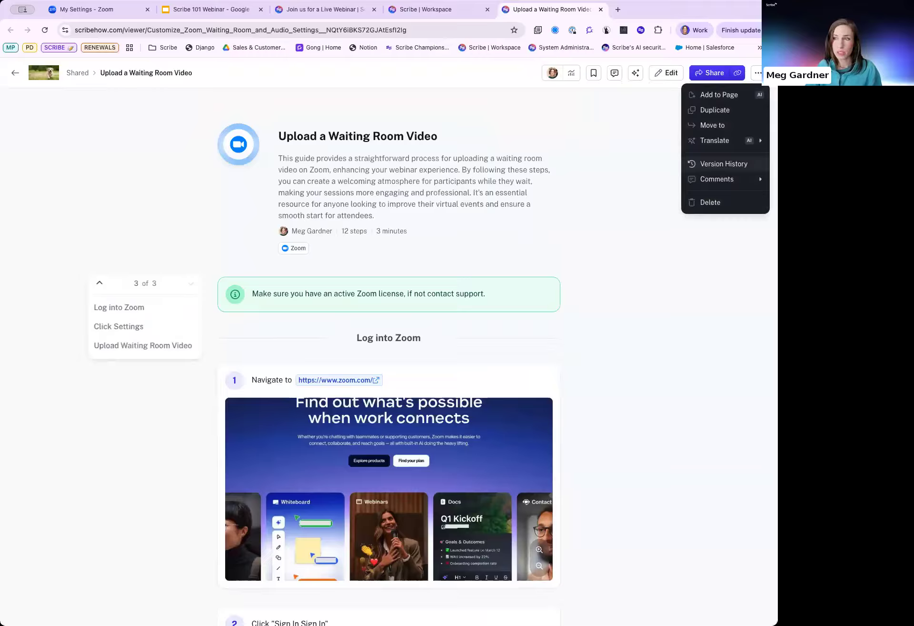
pyautogui.click(758, 75)
pyautogui.click(758, 75)
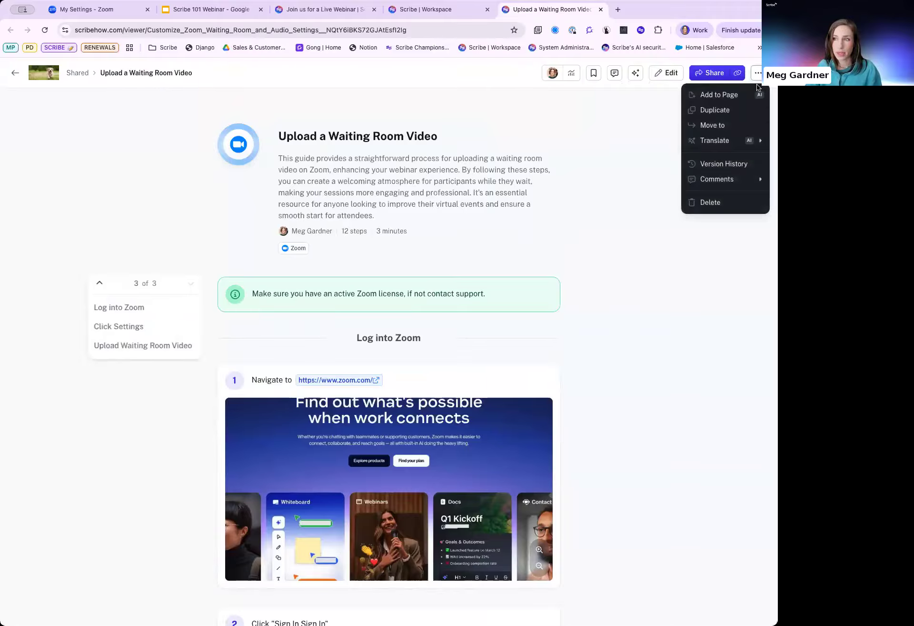
pyautogui.click(730, 166)
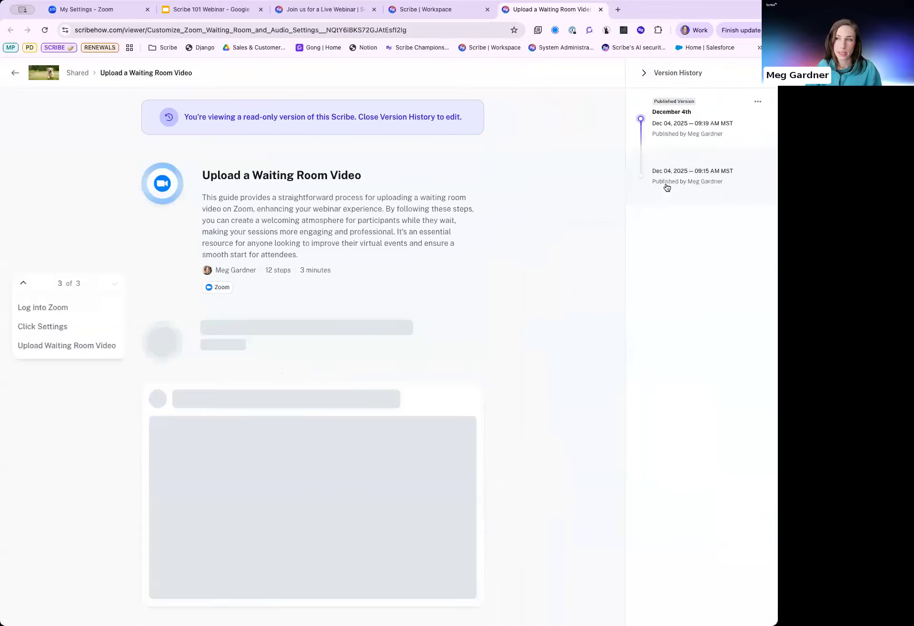
pyautogui.click(669, 181)
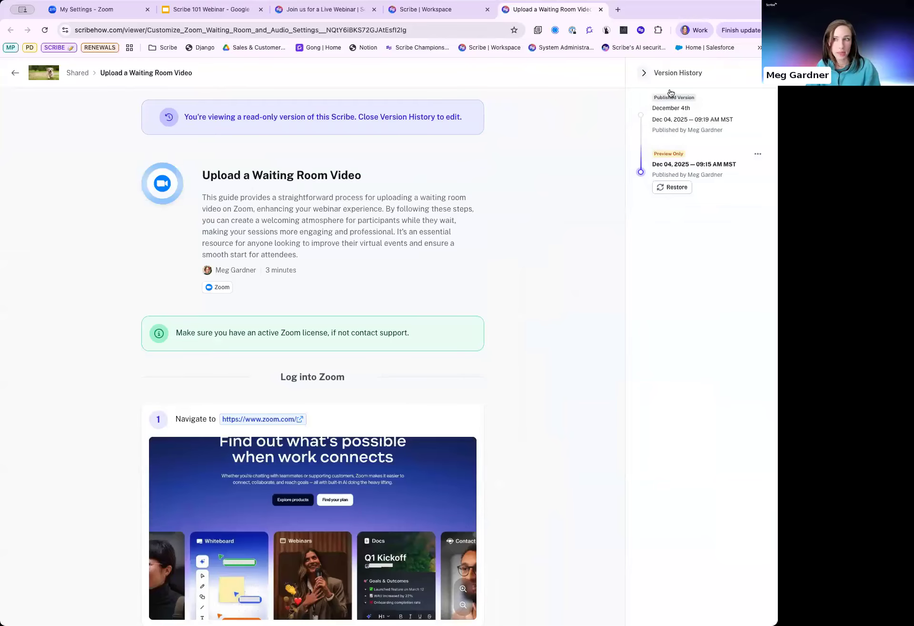
pyautogui.click(691, 117)
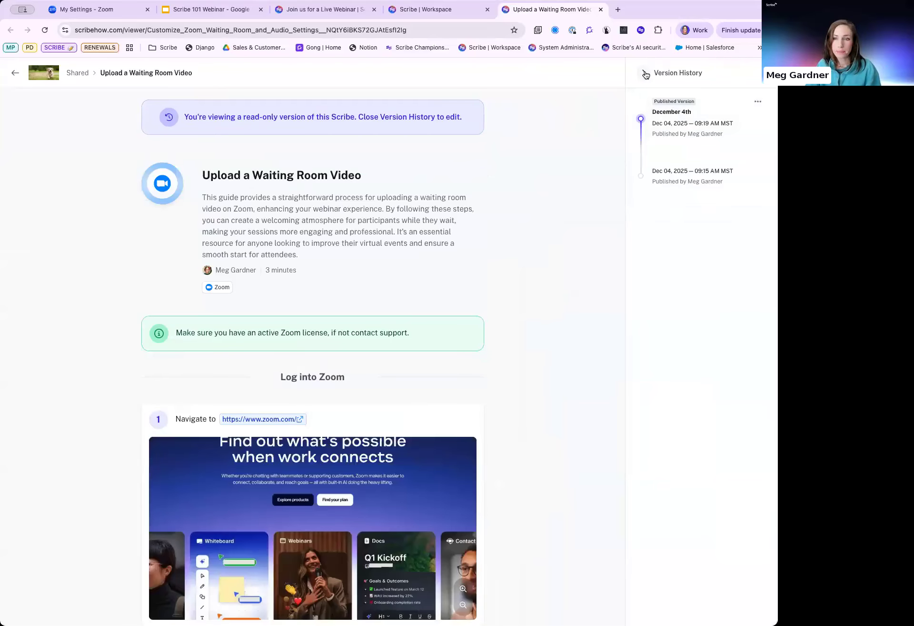
pyautogui.click(646, 74)
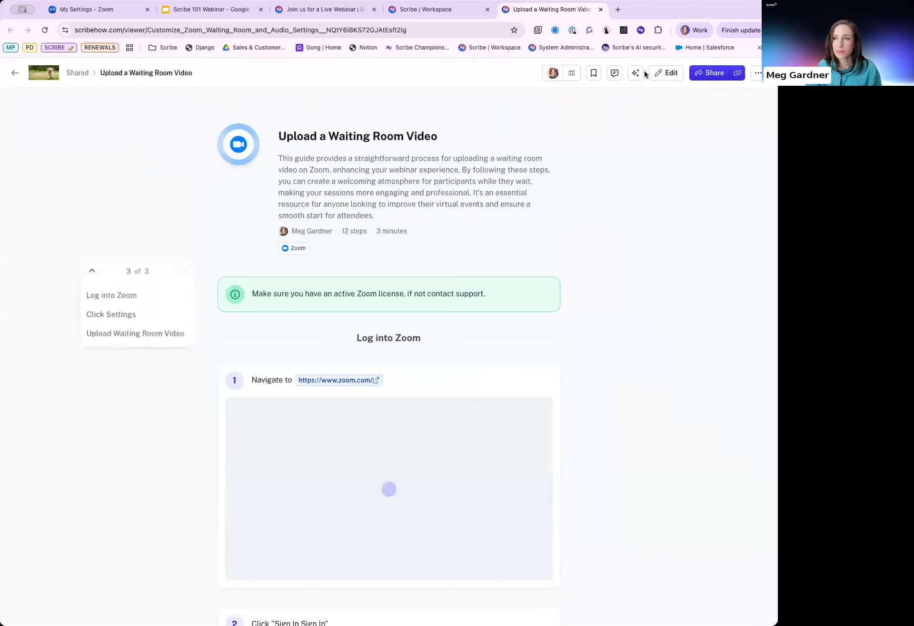
# - Open the guide's sharing options, copy its link and look at the link access levels
pyautogui.click(702, 75)
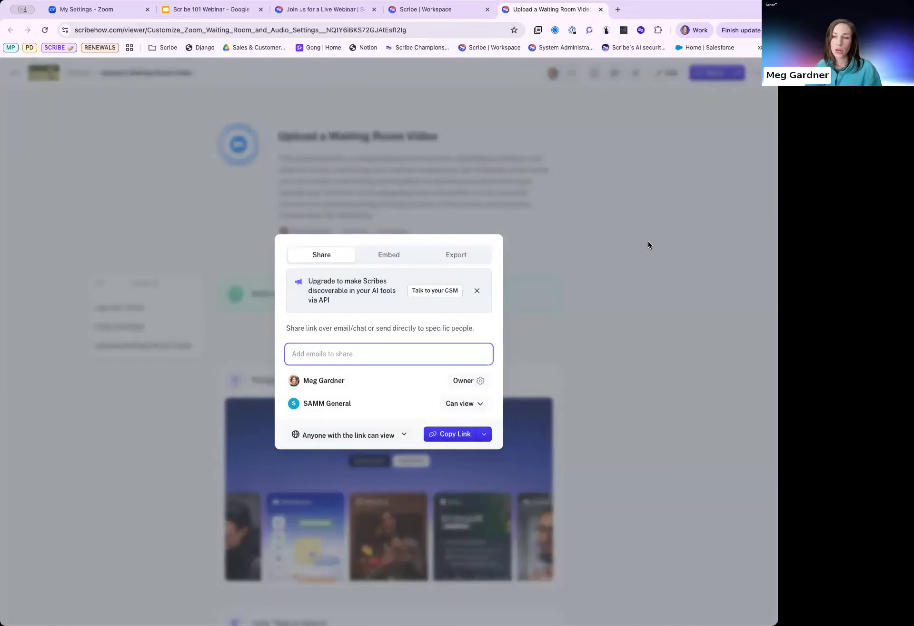
pyautogui.click(451, 435)
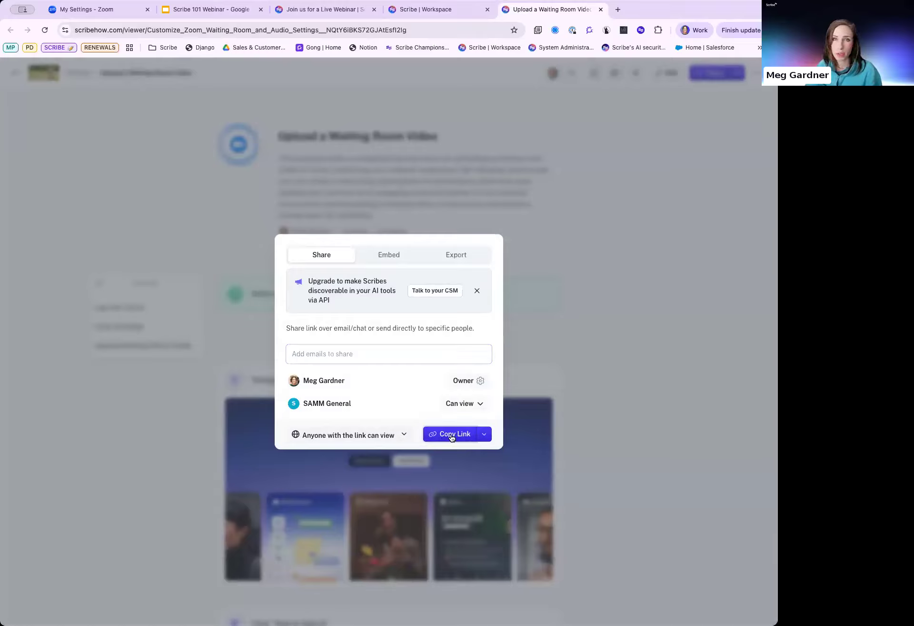
pyautogui.click(406, 436)
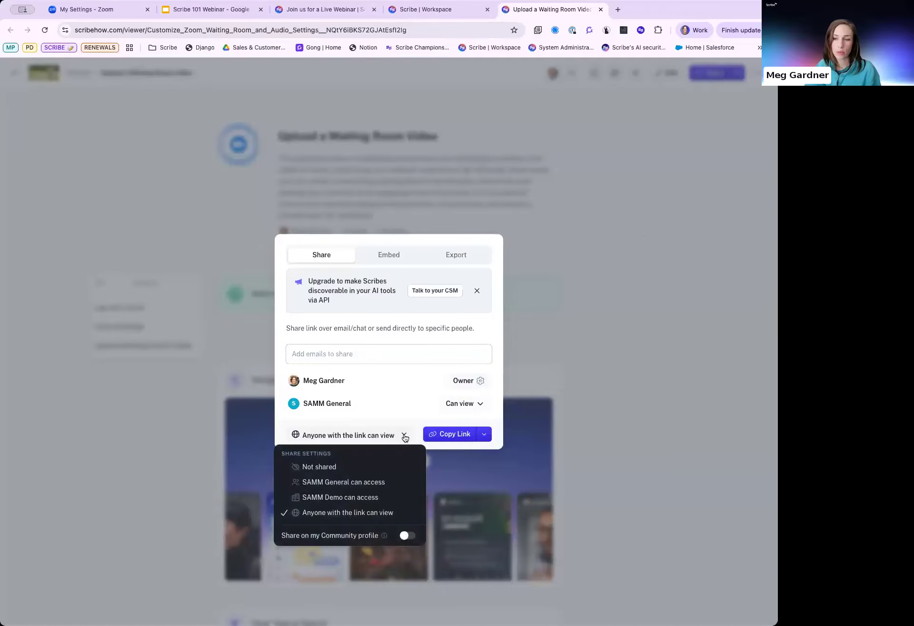
pyautogui.click(379, 439)
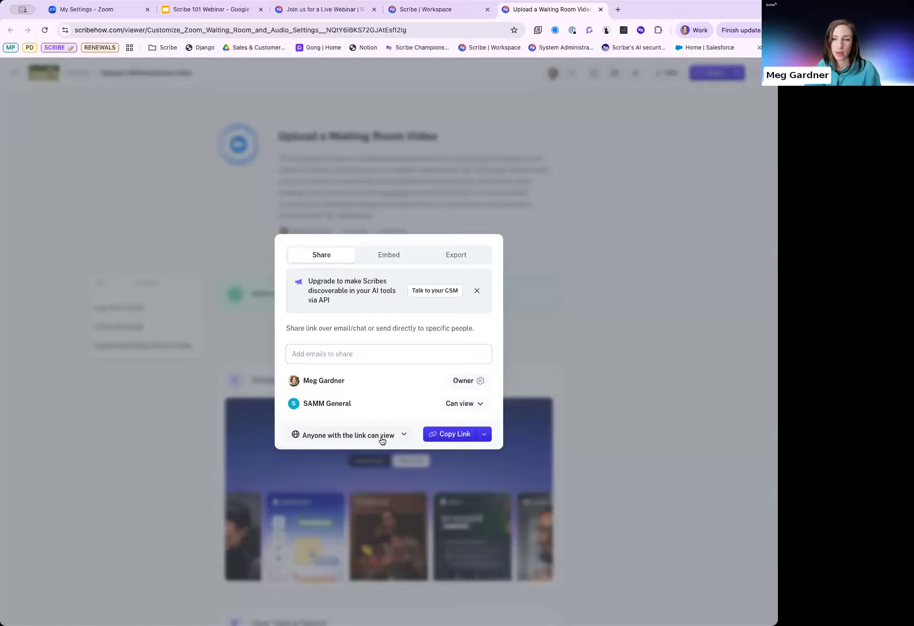
# - Set the guide's access to Not shared and look at the teammates suggested for direct sharing
pyautogui.click(382, 441)
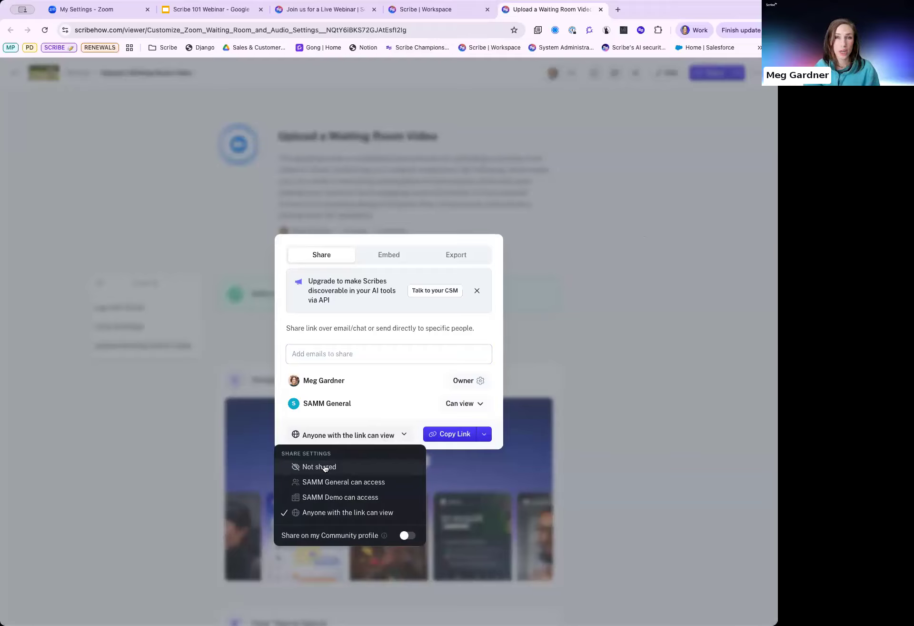
pyautogui.click(287, 449)
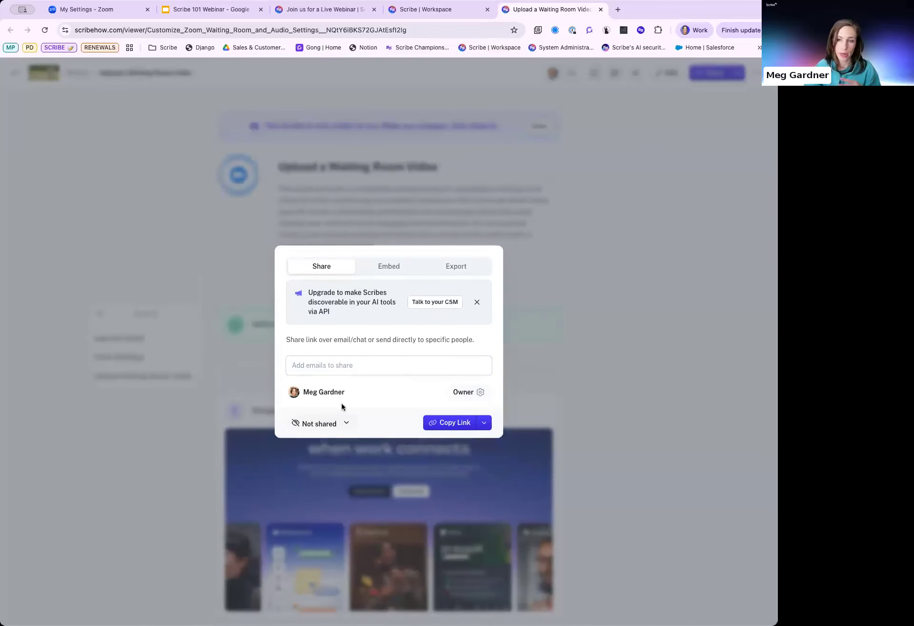
pyautogui.click(348, 365)
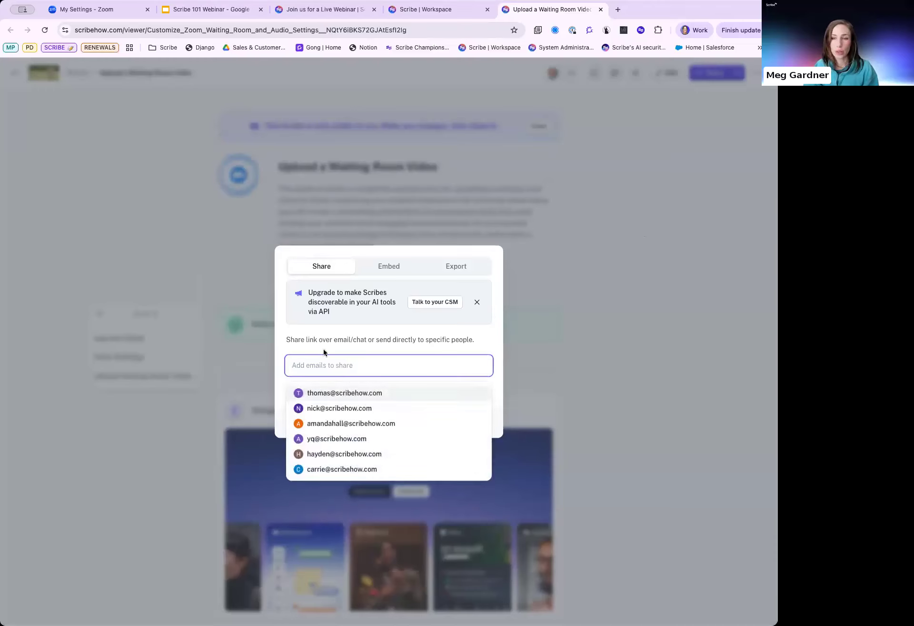
pyautogui.click(288, 336)
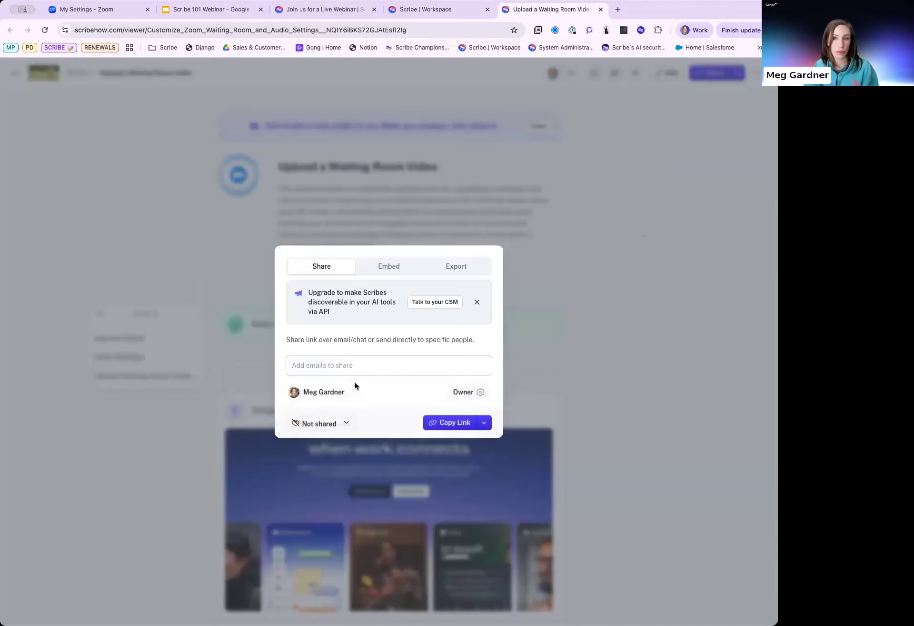
# - Set the guide's access to "SAMM General can access" and look at the wider access levels
pyautogui.click(345, 425)
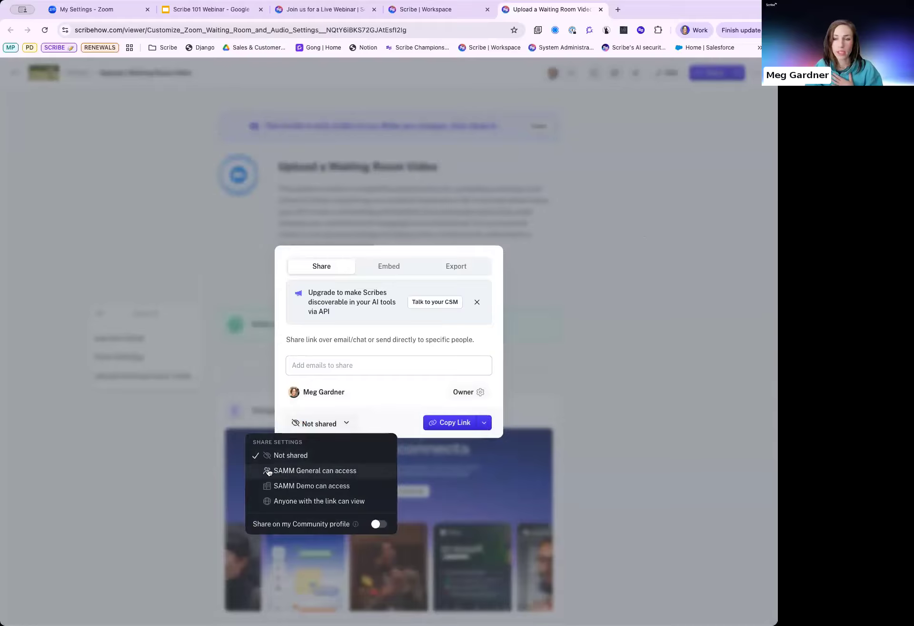
pyautogui.click(309, 472)
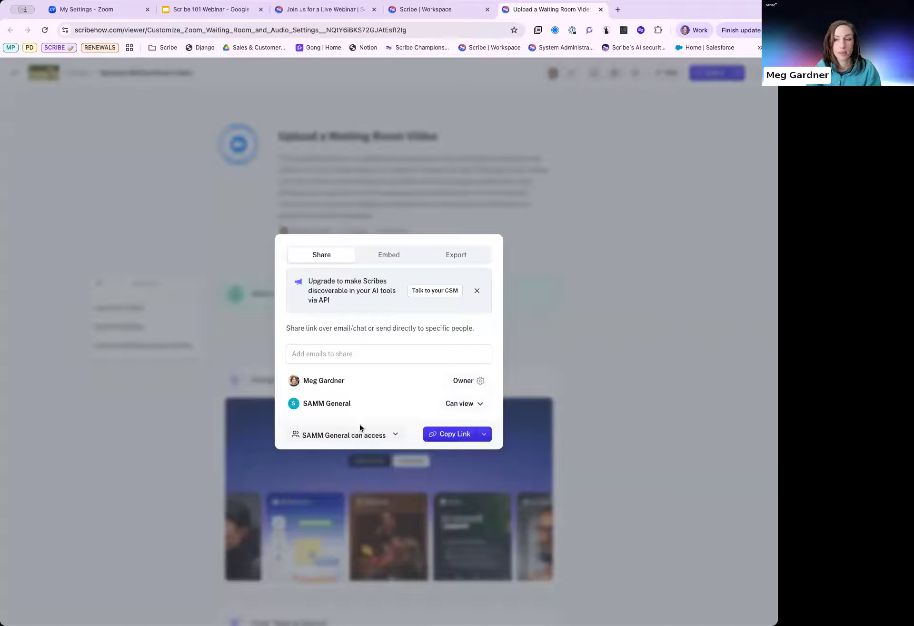
pyautogui.click(351, 435)
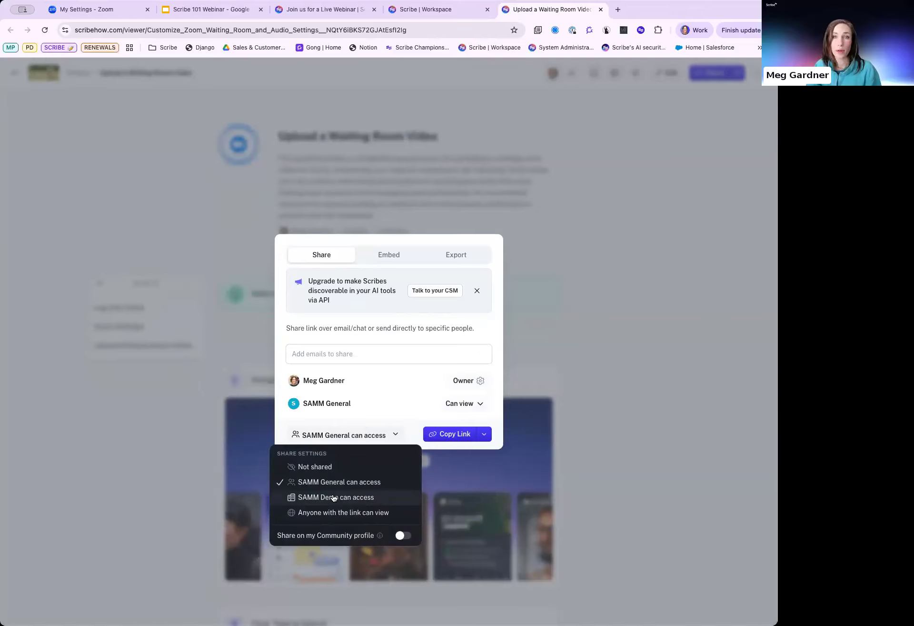
pyautogui.click(350, 498)
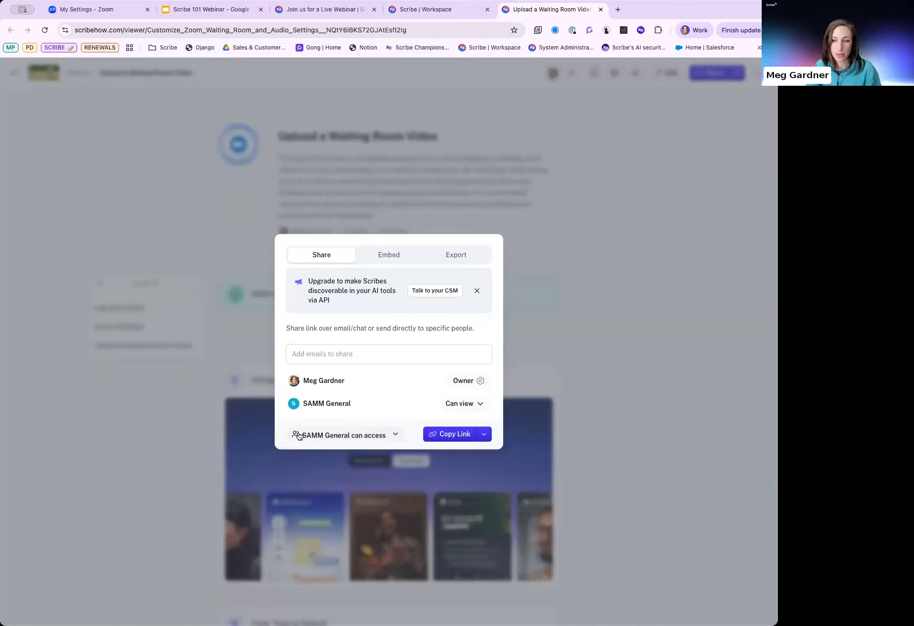
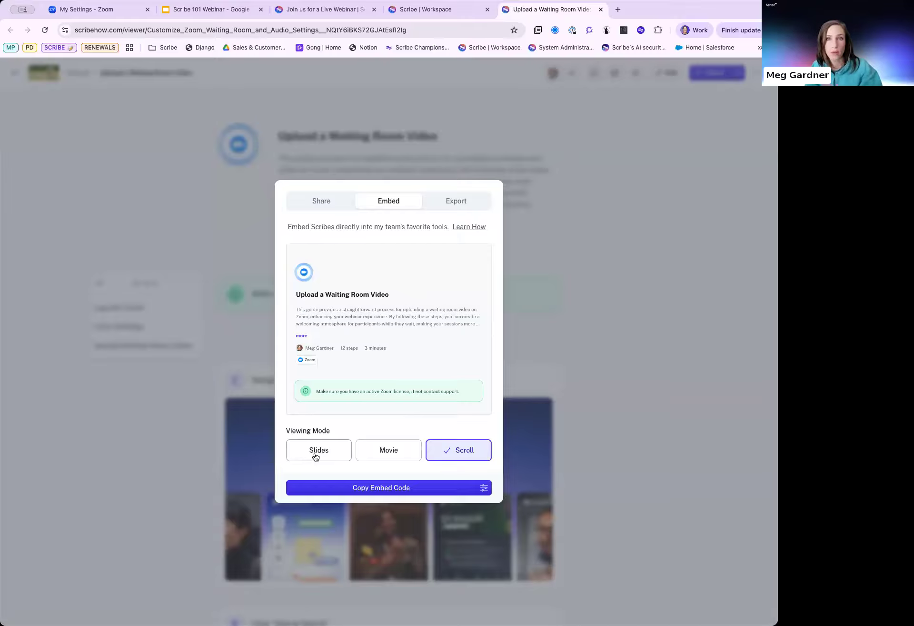
# - Open Notion in a new tab with the work Google account and show the "Demo - Notion Embedded Scribes" page without the sidebar
pyautogui.click(617, 11)
pyautogui.write('notion')
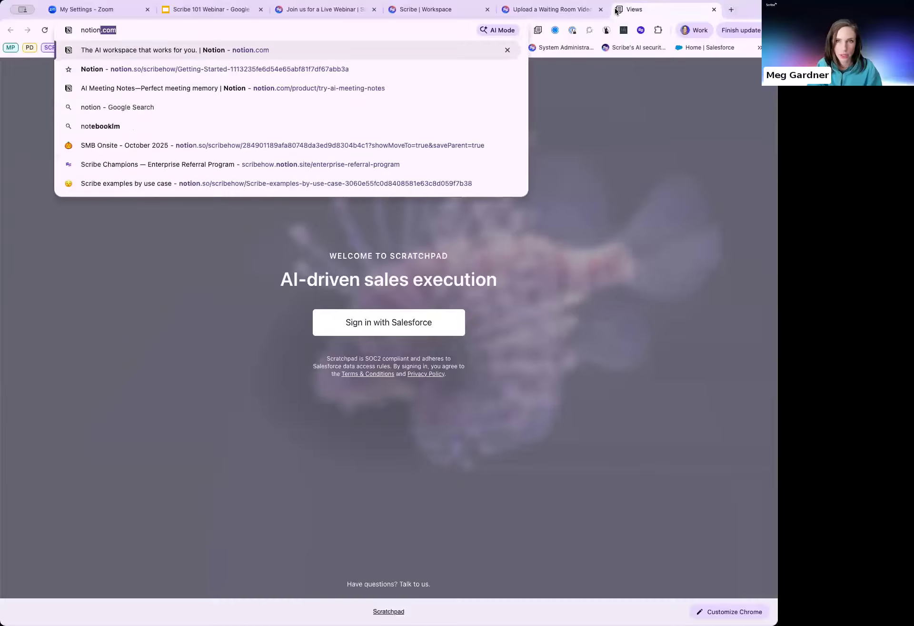
pyautogui.press('Return')
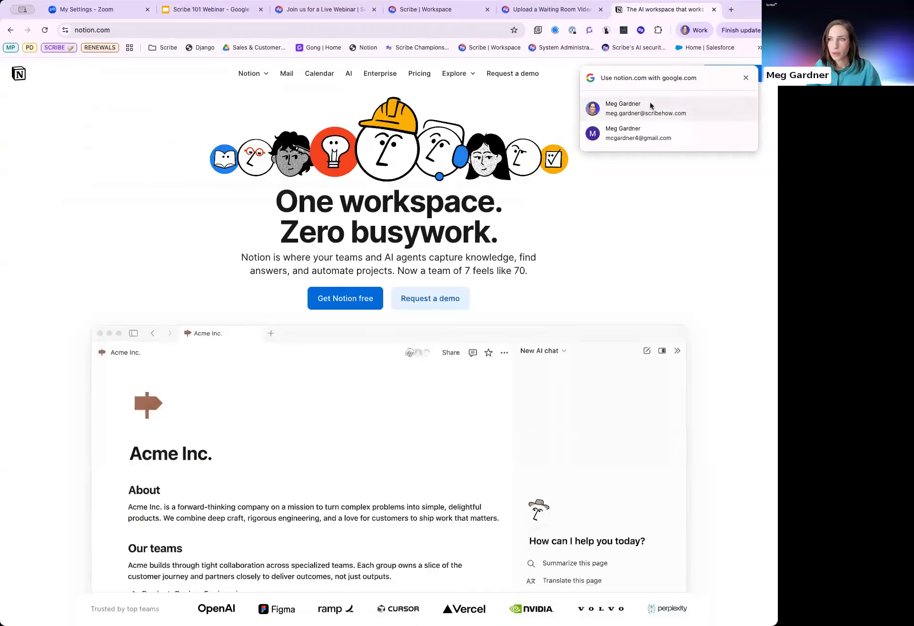
pyautogui.click(652, 105)
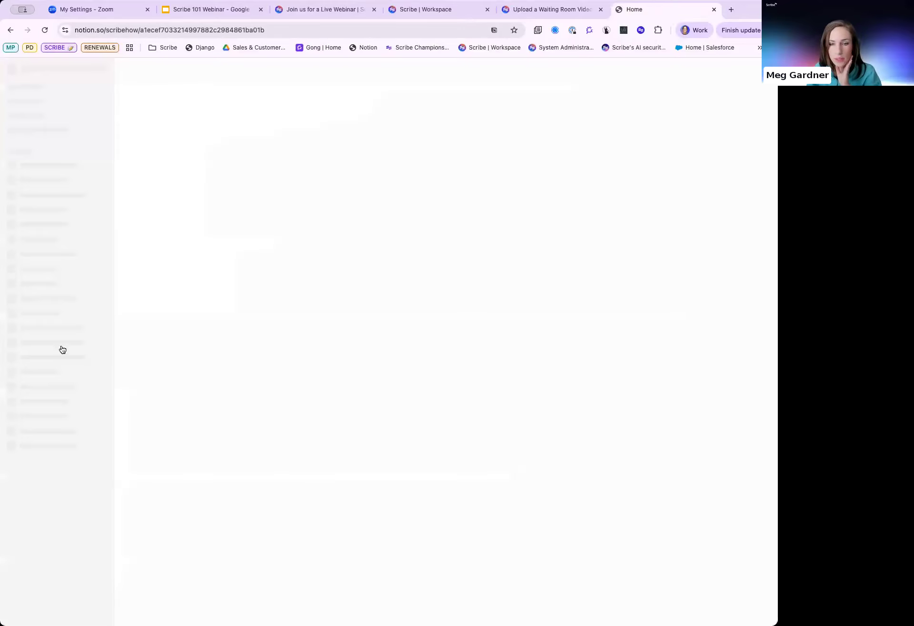
pyautogui.click(50, 462)
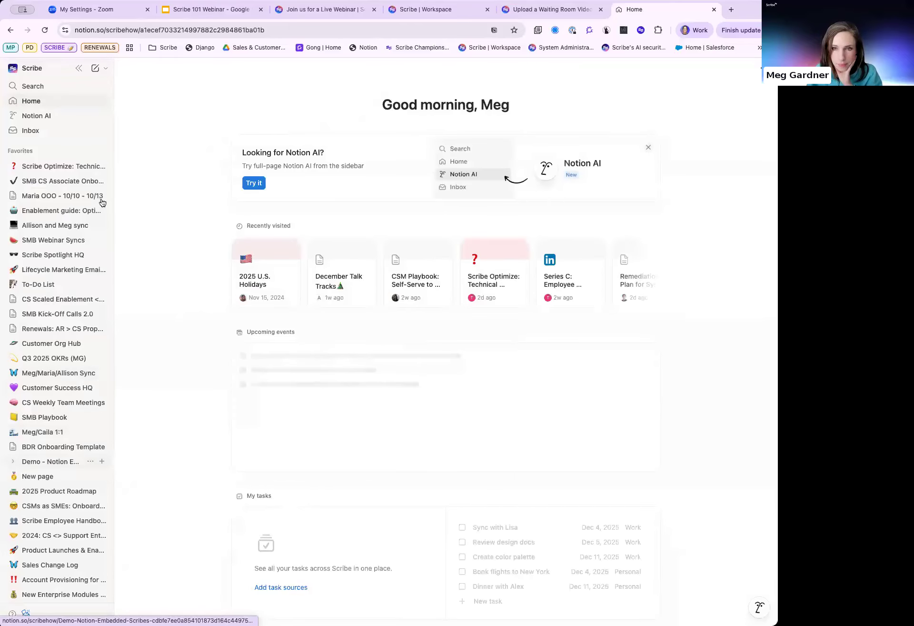
pyautogui.click(82, 68)
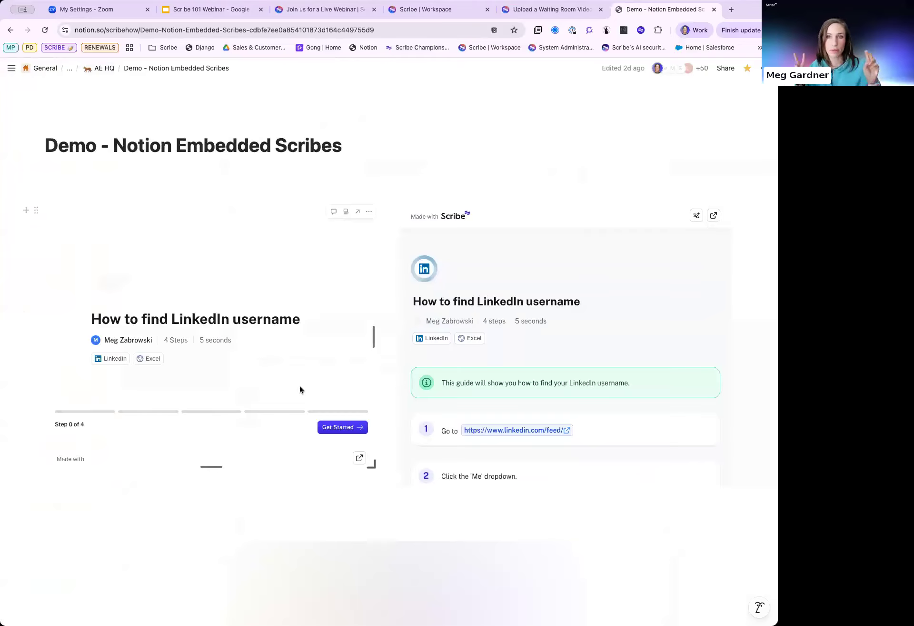
# - Advance the embedded "How to find LinkedIn username" slides to step 2 and look through the scrolling version beside them
pyautogui.click(336, 428)
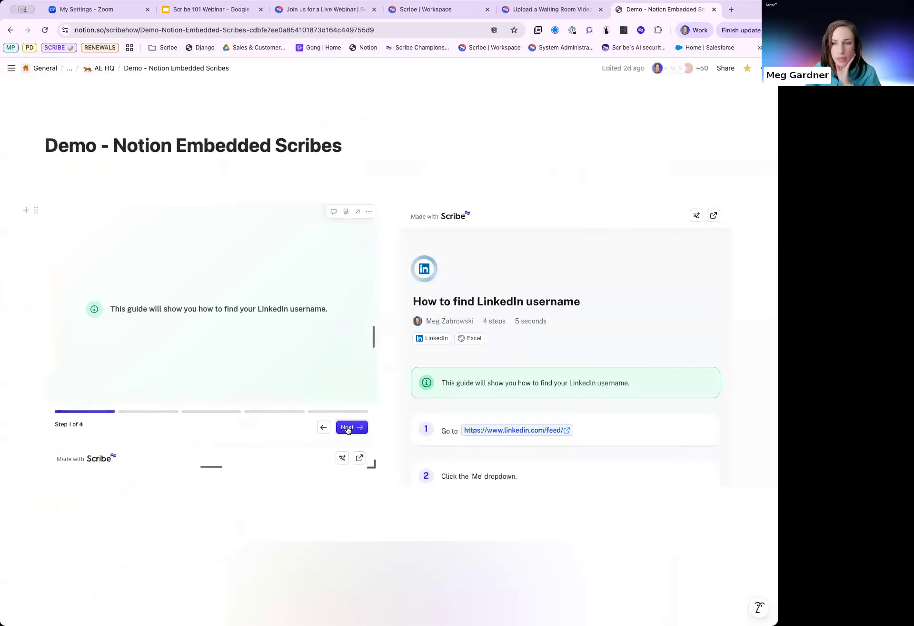
pyautogui.click(351, 427)
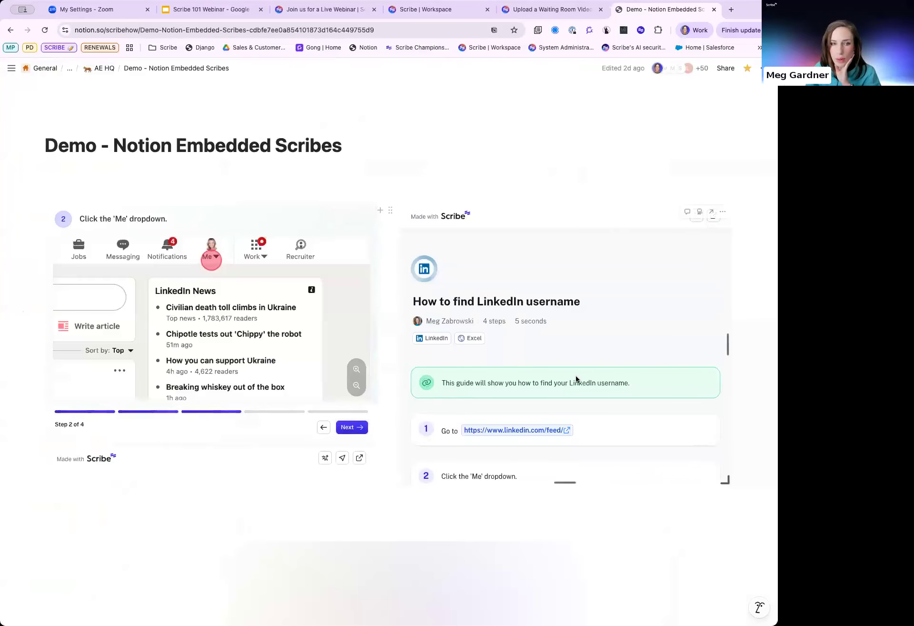
pyautogui.scroll(-5, 576, 378)
pyautogui.scroll(-8, 575, 378)
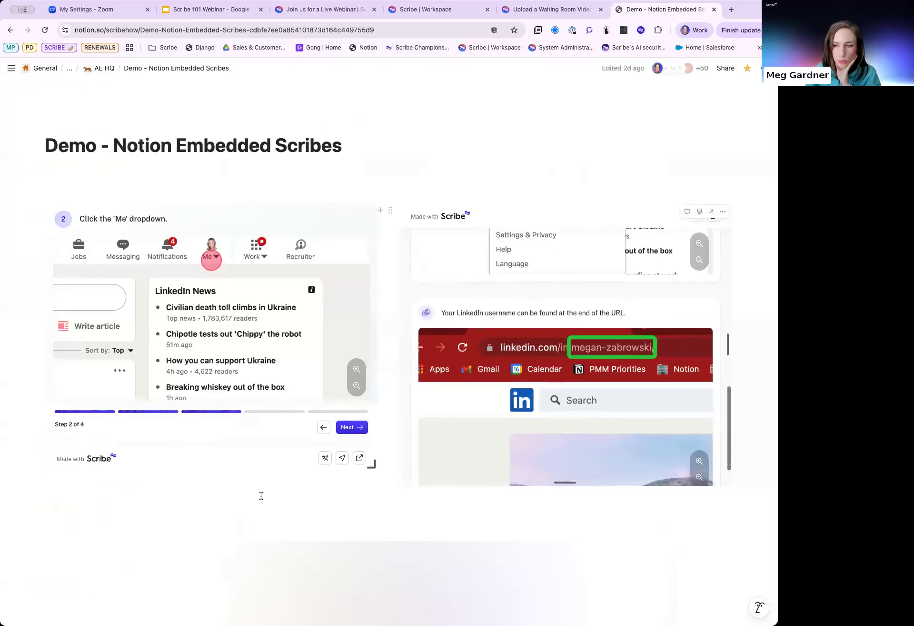
pyautogui.scroll(-5, 264, 493)
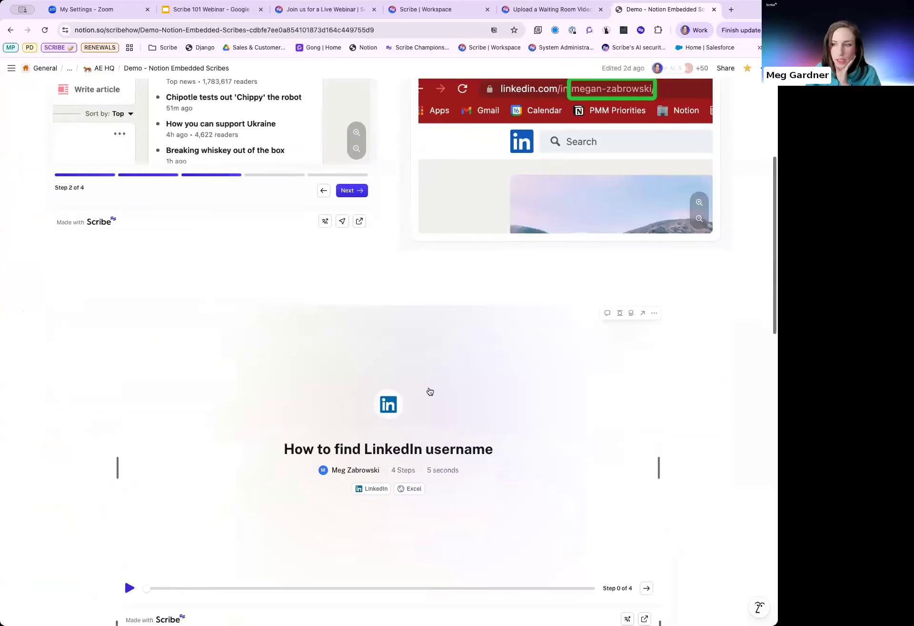
pyautogui.scroll(-2, 505, 490)
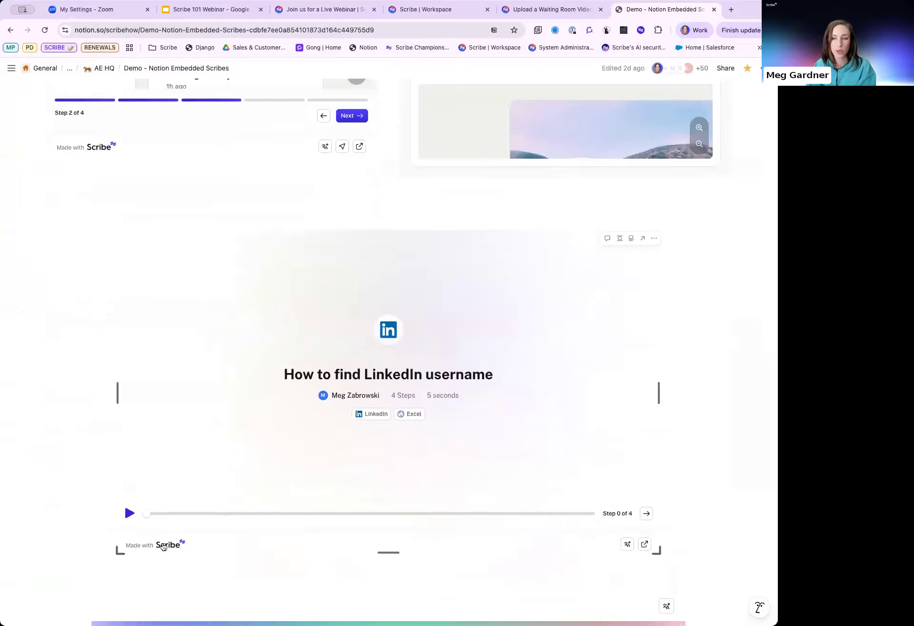
# - Play the embedded "How to find LinkedIn username" movie, pause it at step 3 and return to the waiting room guide's embed options
pyautogui.click(129, 514)
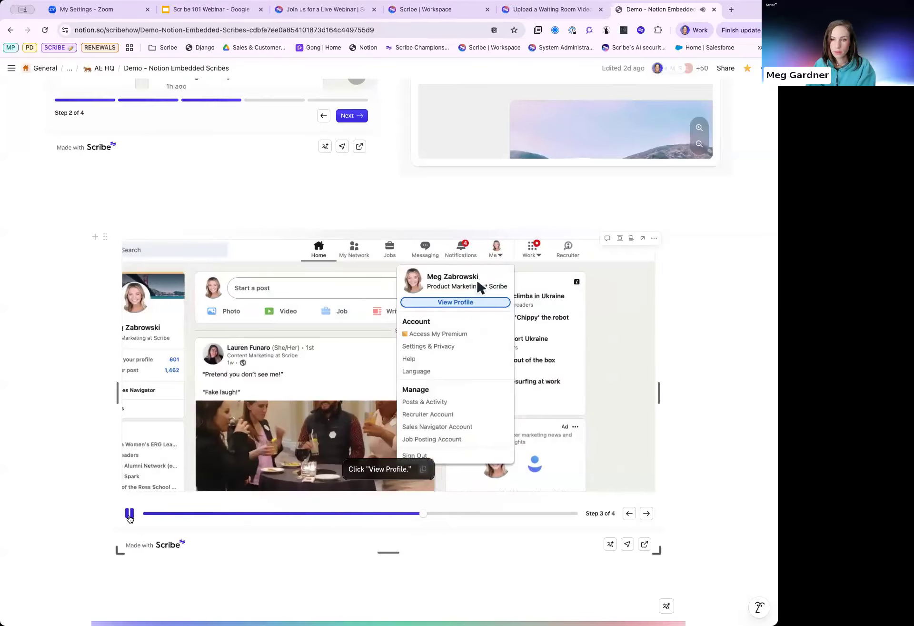
pyautogui.click(129, 515)
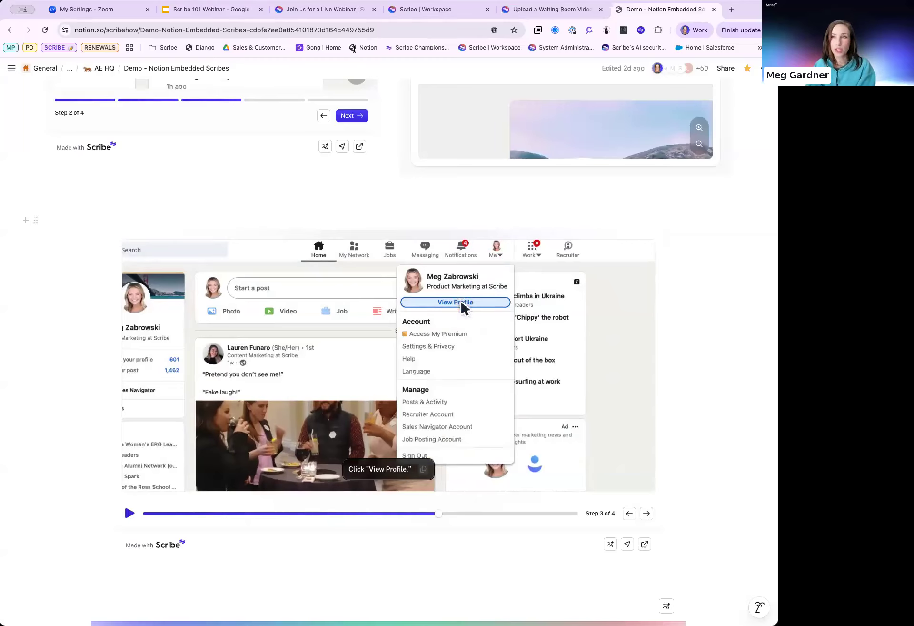
pyautogui.click(536, 13)
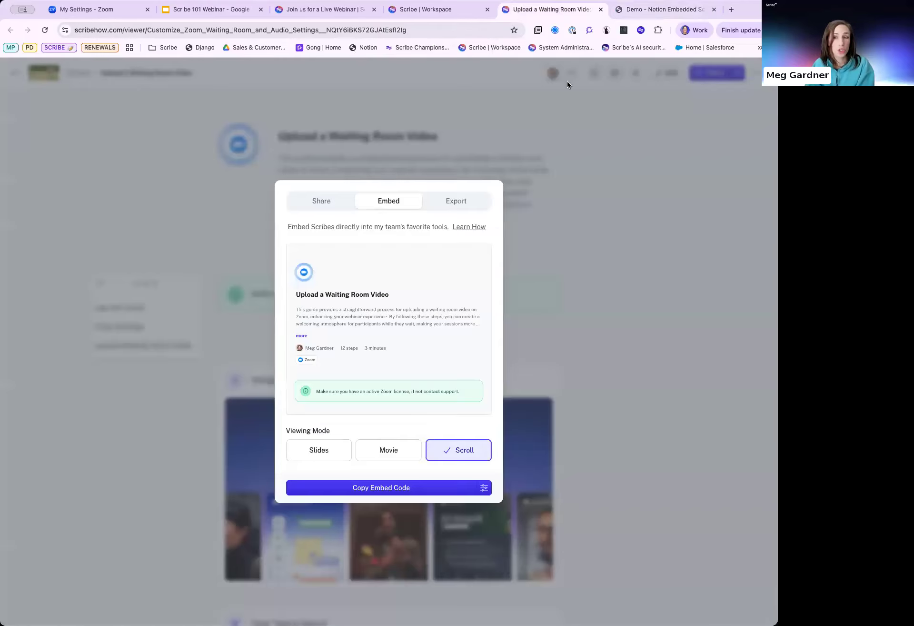
# - Preview the guide's embed in Movie mode, look over its export formats and close the sharing options
pyautogui.click(391, 454)
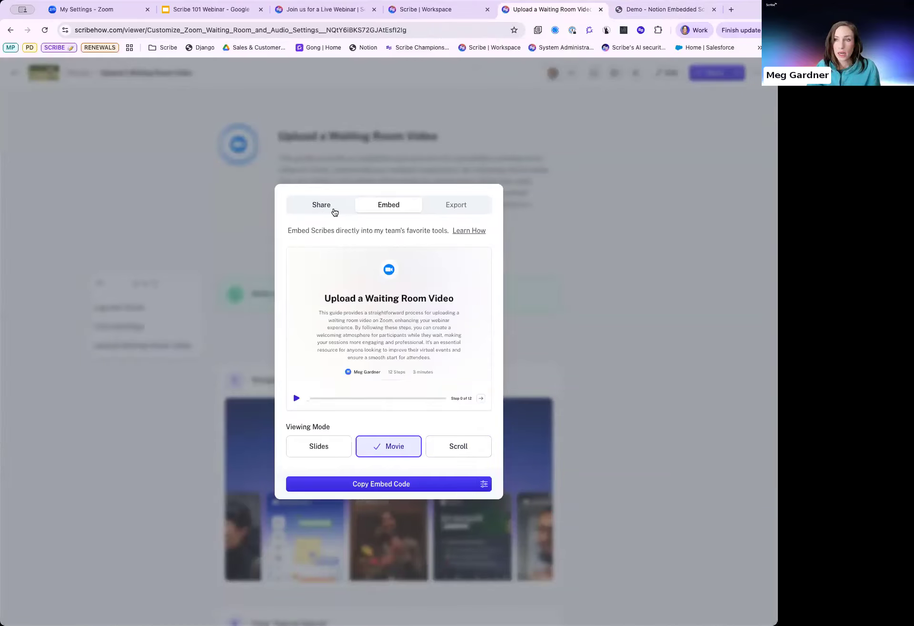
pyautogui.click(478, 209)
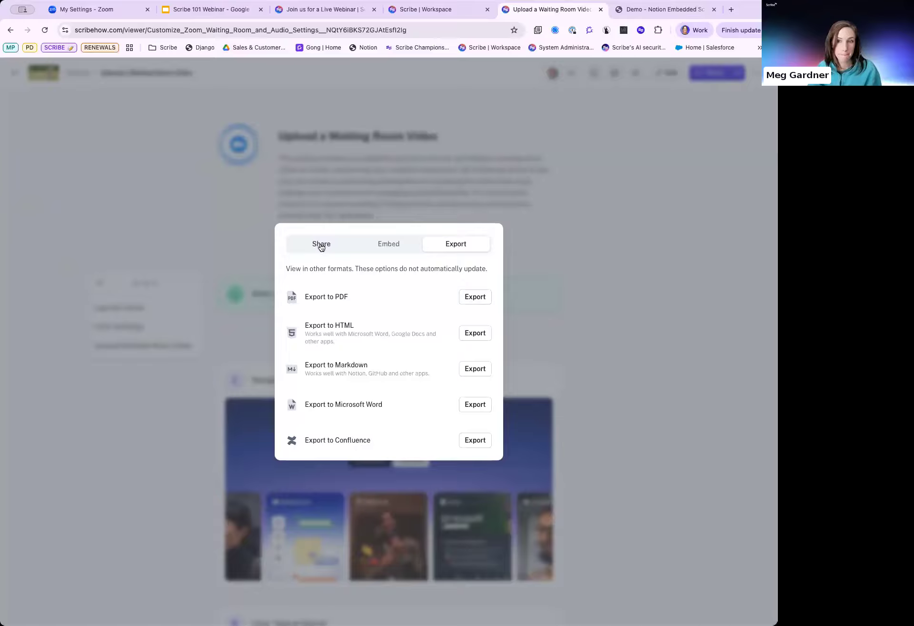
pyautogui.click(342, 245)
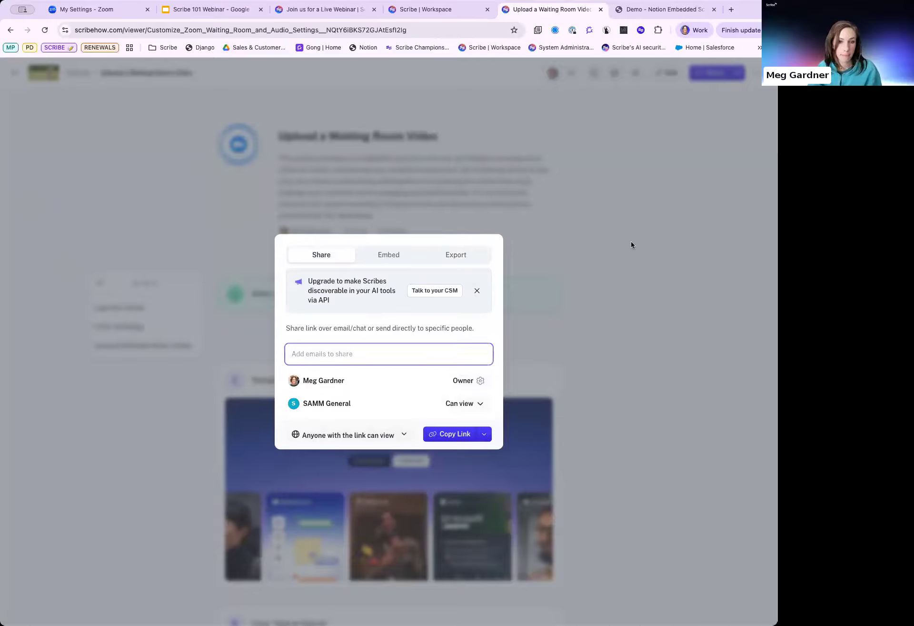
pyautogui.click(121, 143)
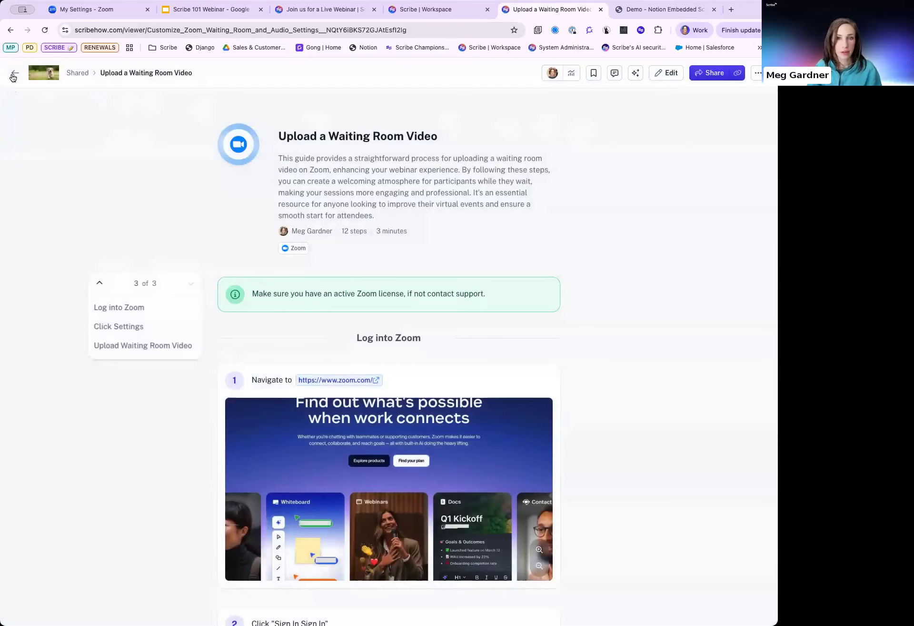
# - Return to the workspace home and look at the options for creating new content
pyautogui.click(13, 75)
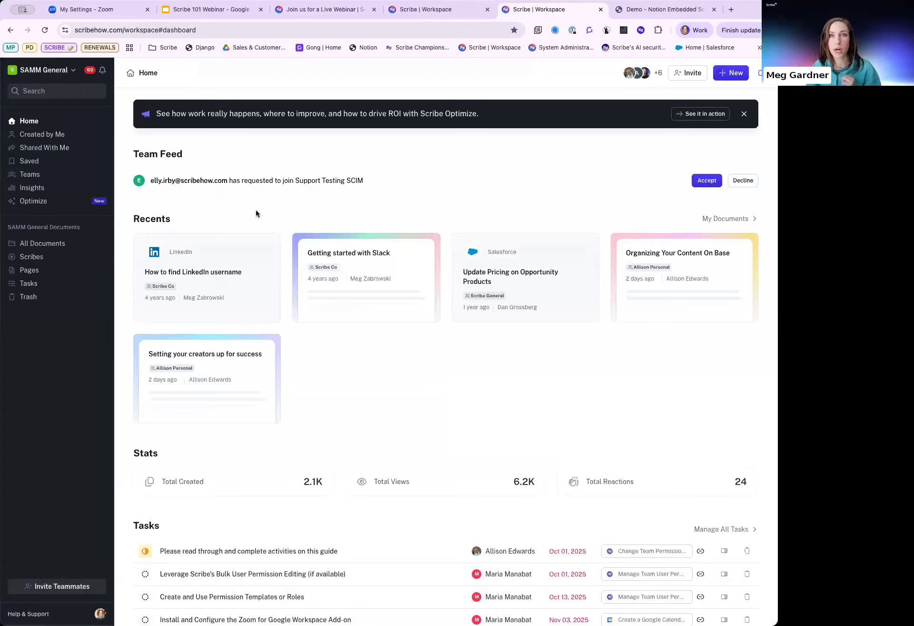
pyautogui.click(725, 76)
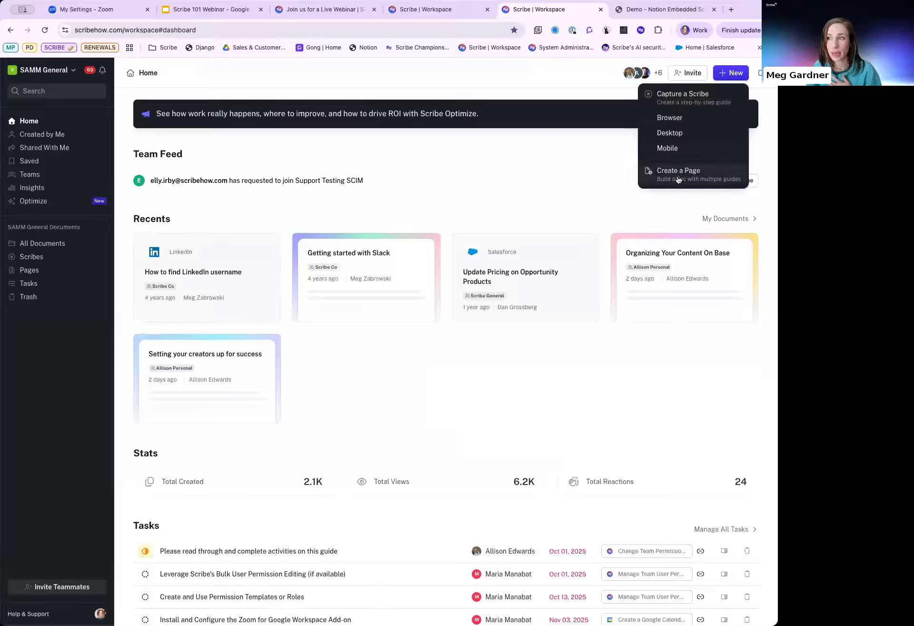
pyautogui.click(494, 176)
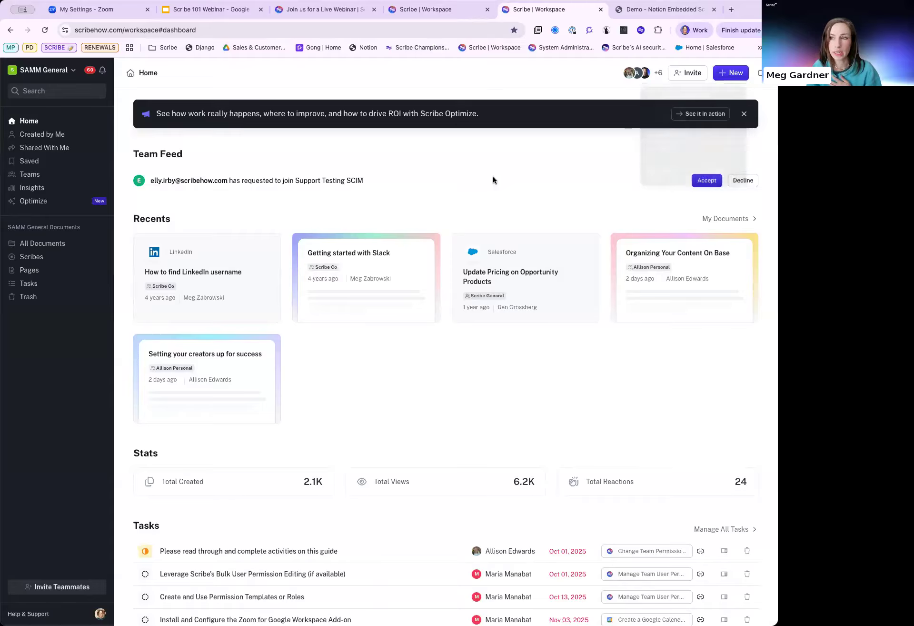
# - Find the "Workday Project Management Budgeting (CTEH)" page among the saved documents and open it
pyautogui.click(40, 161)
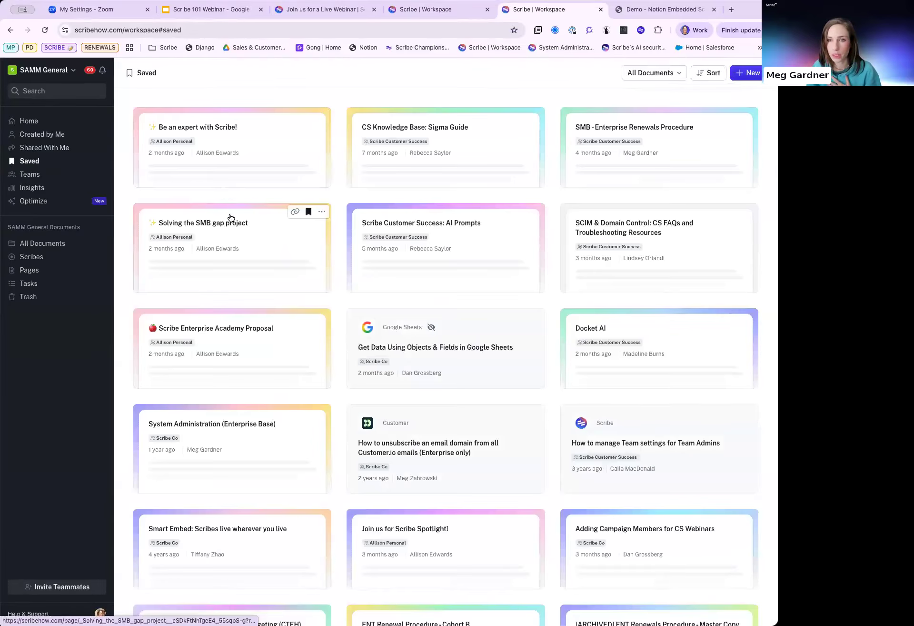
pyautogui.scroll(-3, 247, 312)
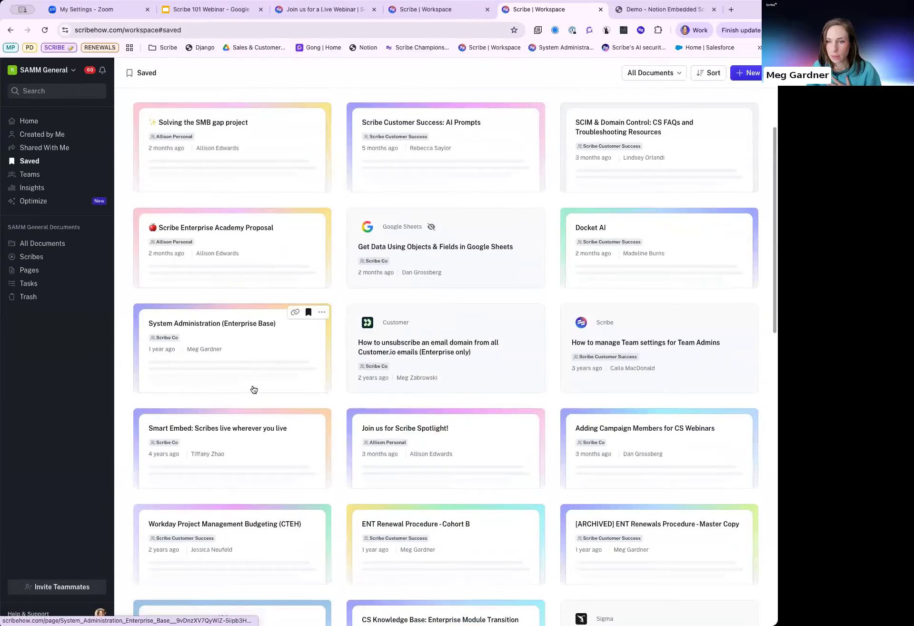
pyautogui.scroll(-2, 253, 388)
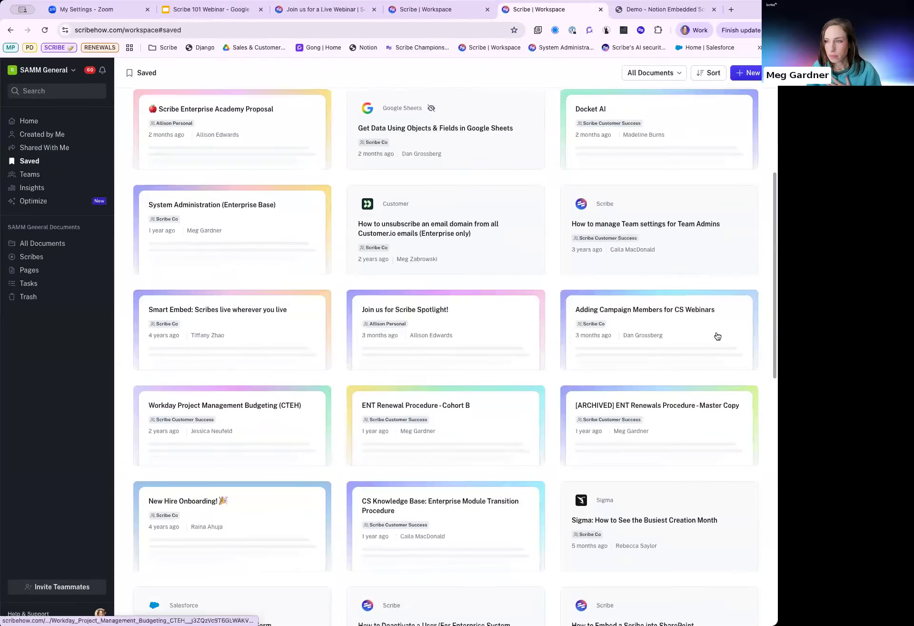
pyautogui.click(233, 434)
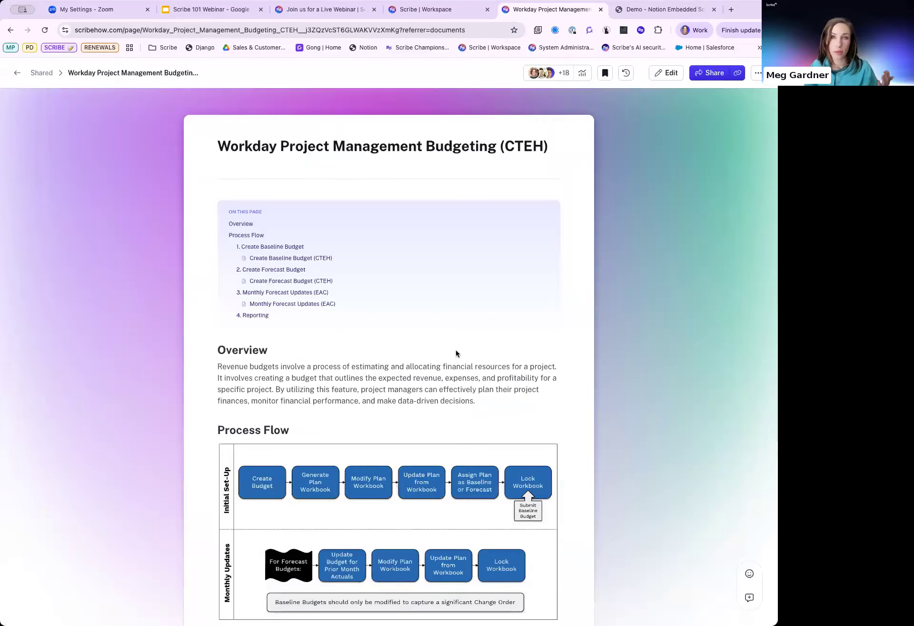
# - Examine the page's table of contents, overview, process flow diagram and embedded guides
pyautogui.scroll(-3, 456, 353)
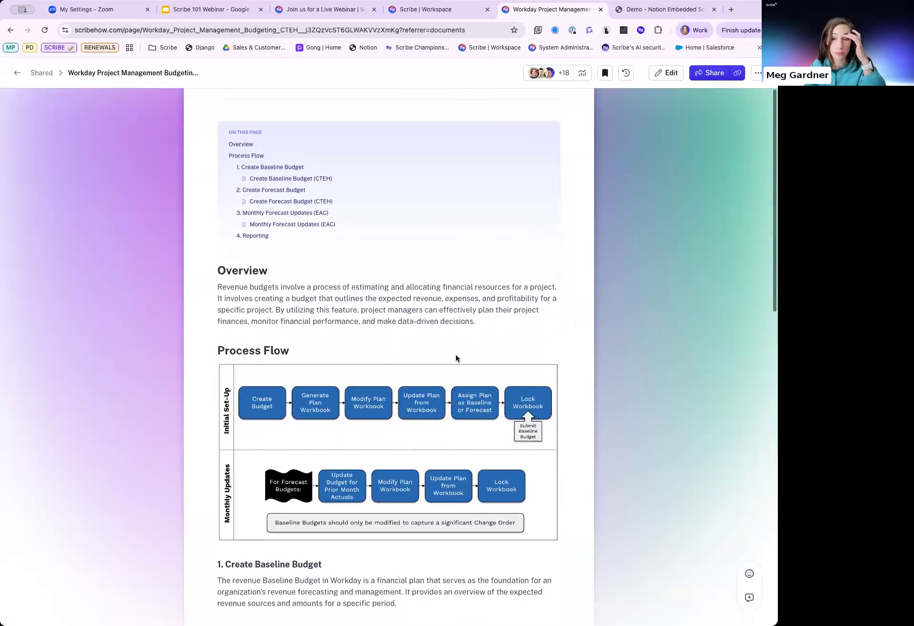
pyautogui.scroll(-8, 455, 354)
pyautogui.scroll(-1, 456, 355)
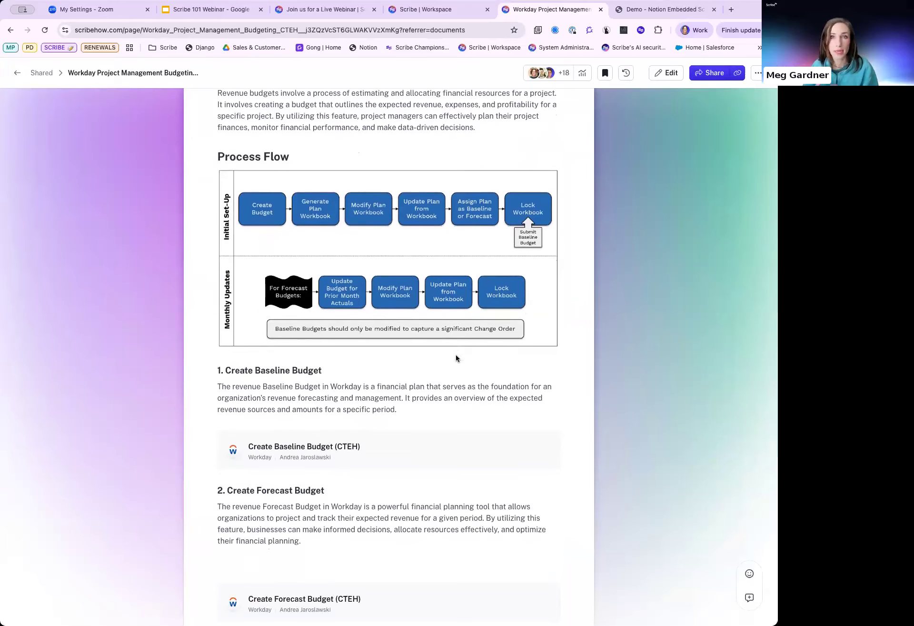
pyautogui.scroll(-5, 337, 325)
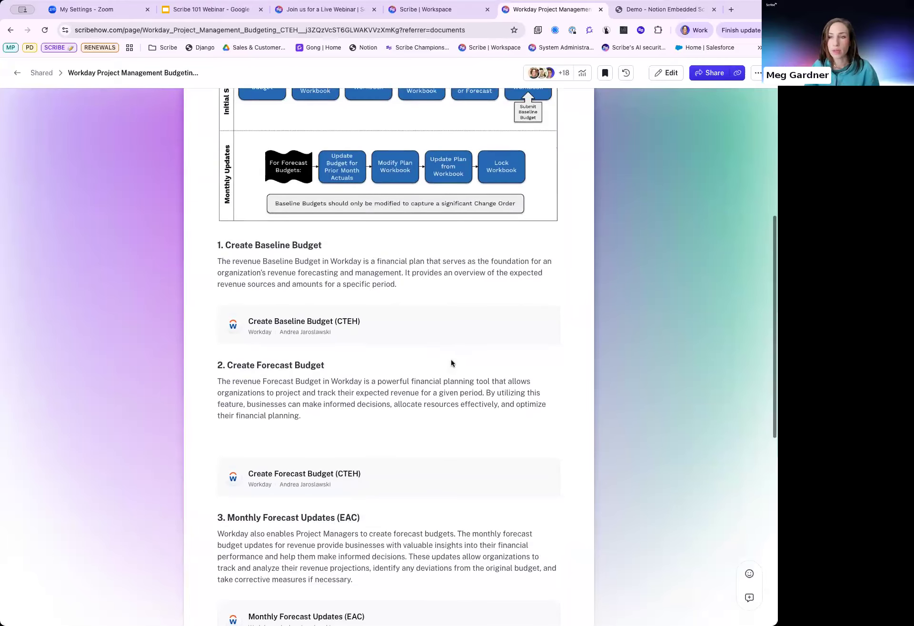
pyautogui.scroll(15, 356, 323)
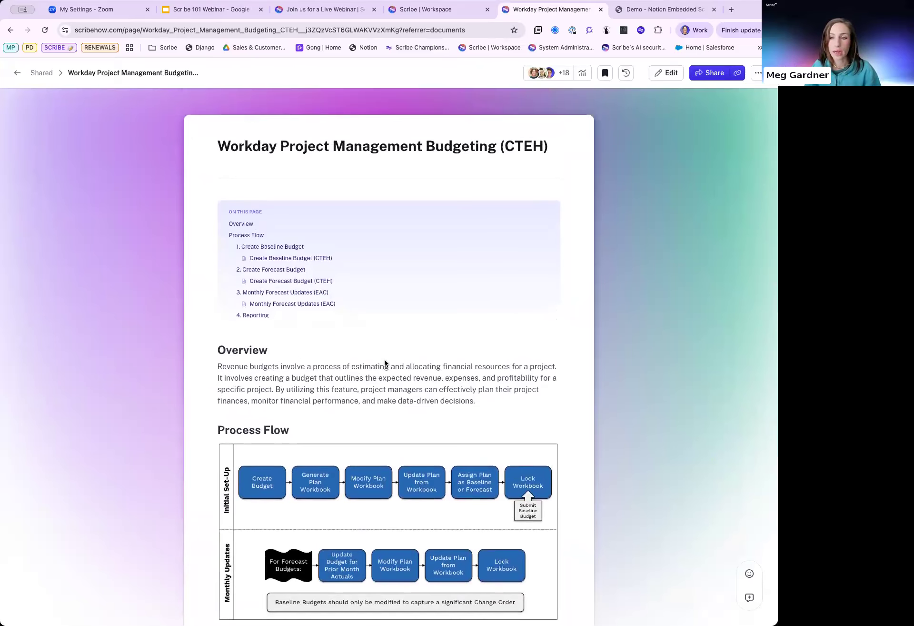
pyautogui.scroll(-2, 385, 363)
pyautogui.scroll(-3, 385, 363)
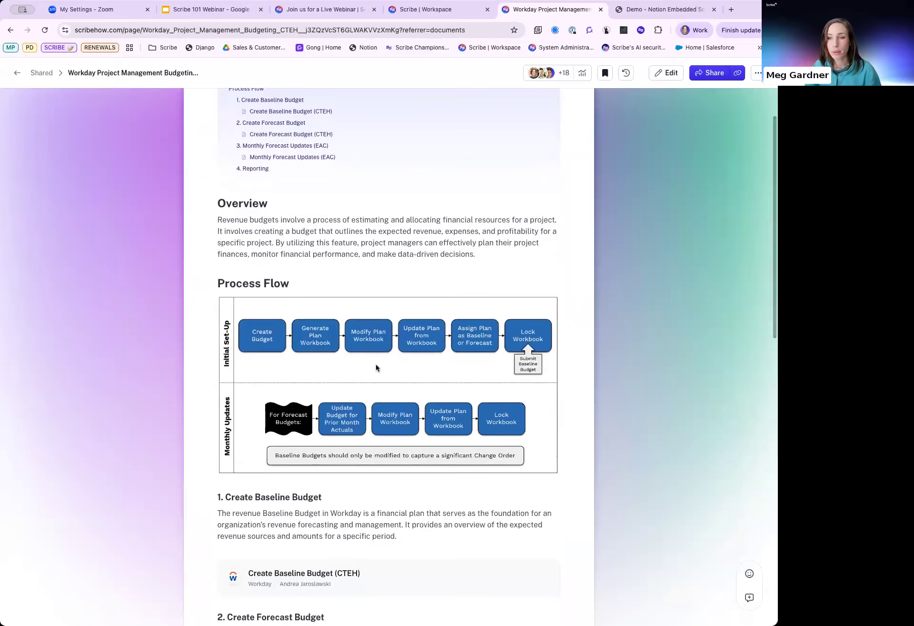
pyautogui.scroll(-2, 375, 364)
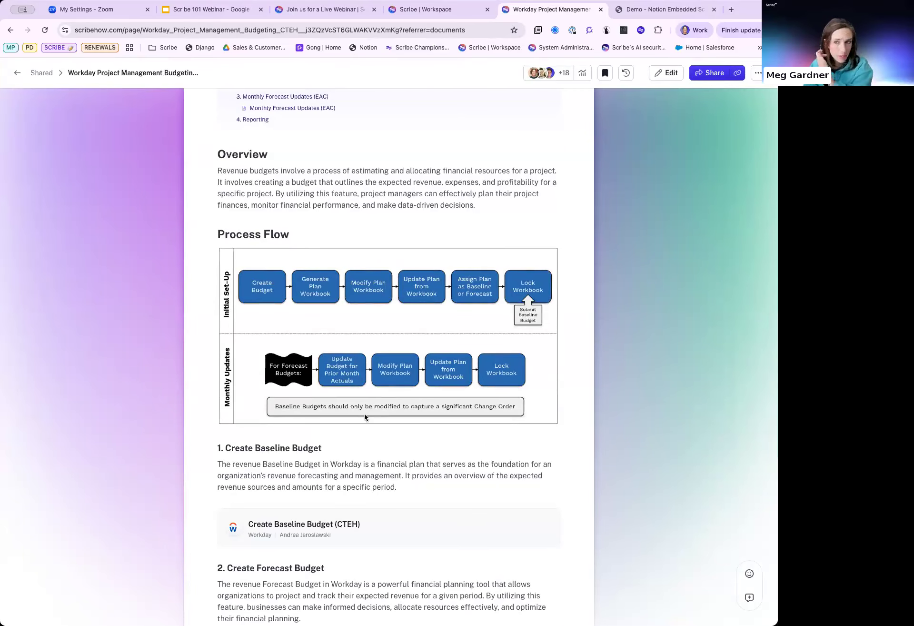
# - Open the embedded "Create Baseline Budget (CTEH)" guide beside the page, look through its first steps and close it
pyautogui.scroll(-5, 365, 422)
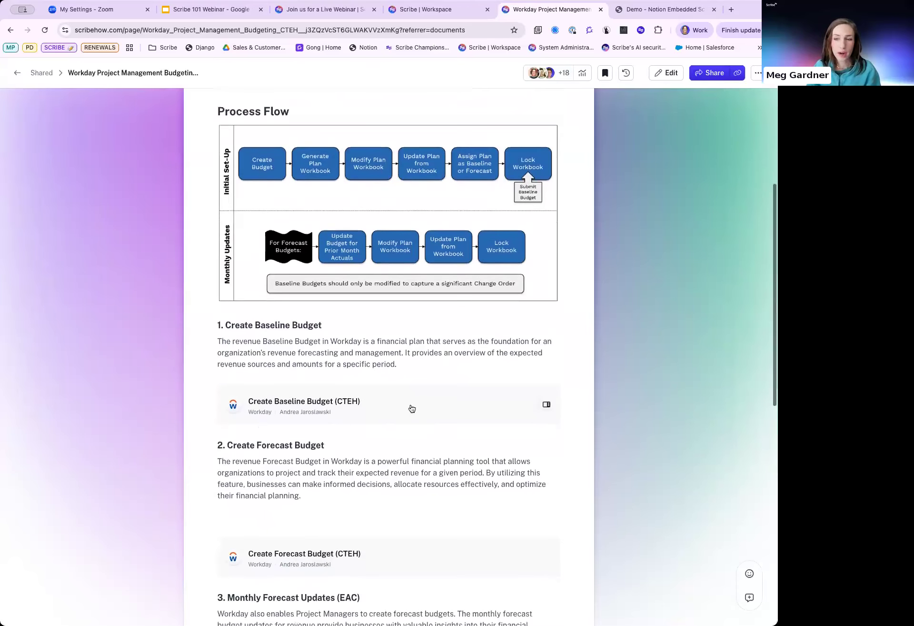
pyautogui.scroll(-3, 367, 419)
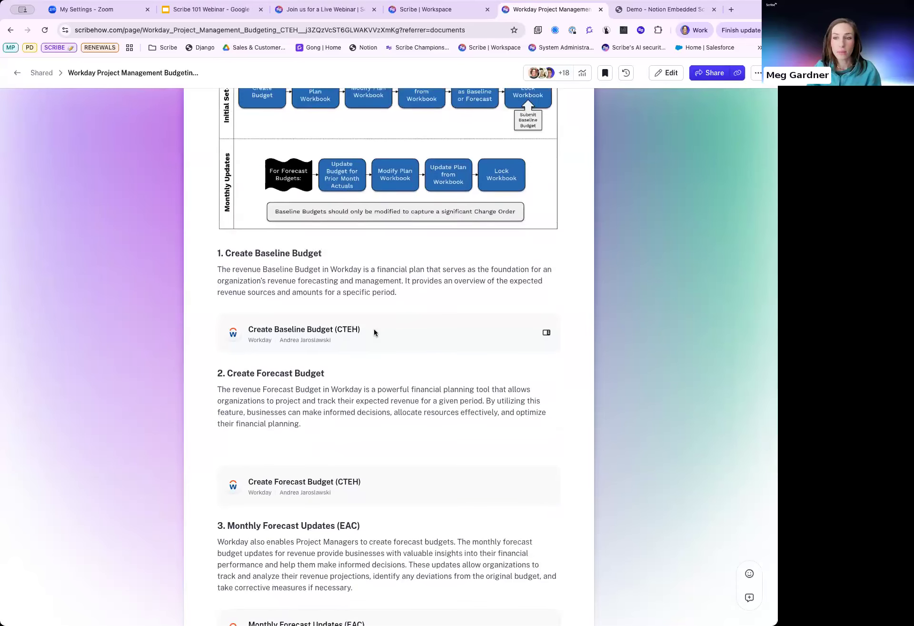
pyautogui.click(373, 331)
pyautogui.scroll(-4, 579, 339)
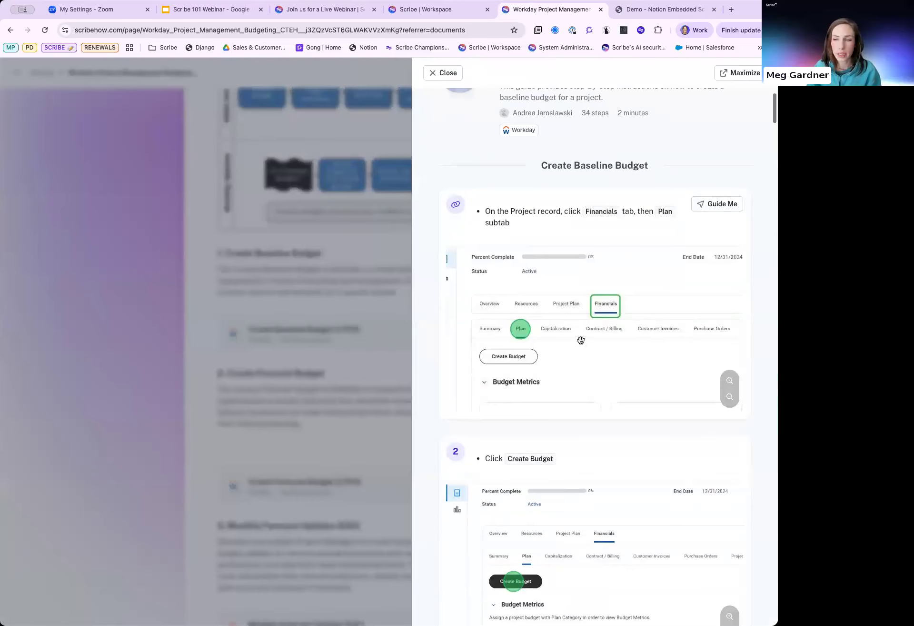
pyautogui.scroll(-9, 581, 341)
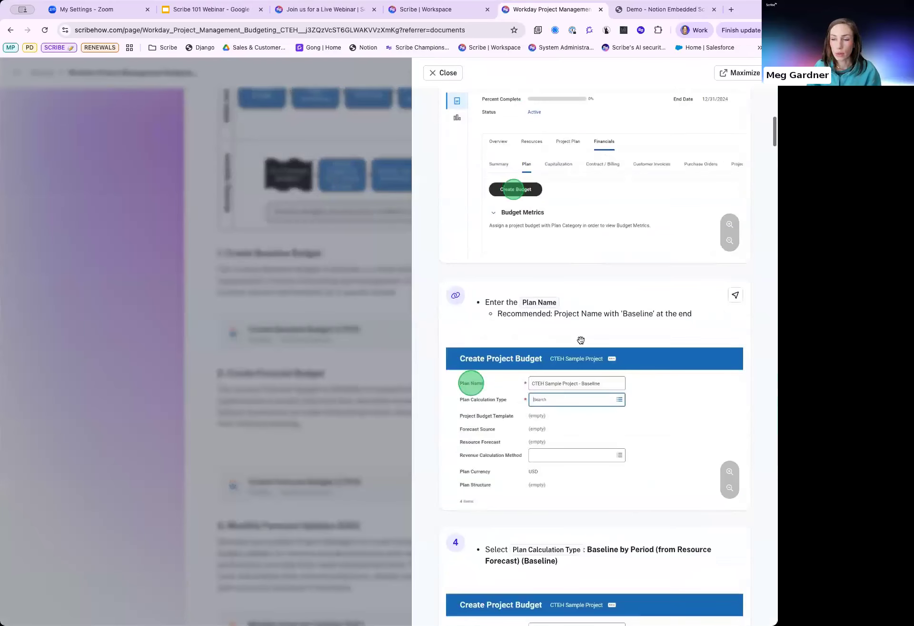
pyautogui.scroll(-5, 581, 340)
pyautogui.click(443, 73)
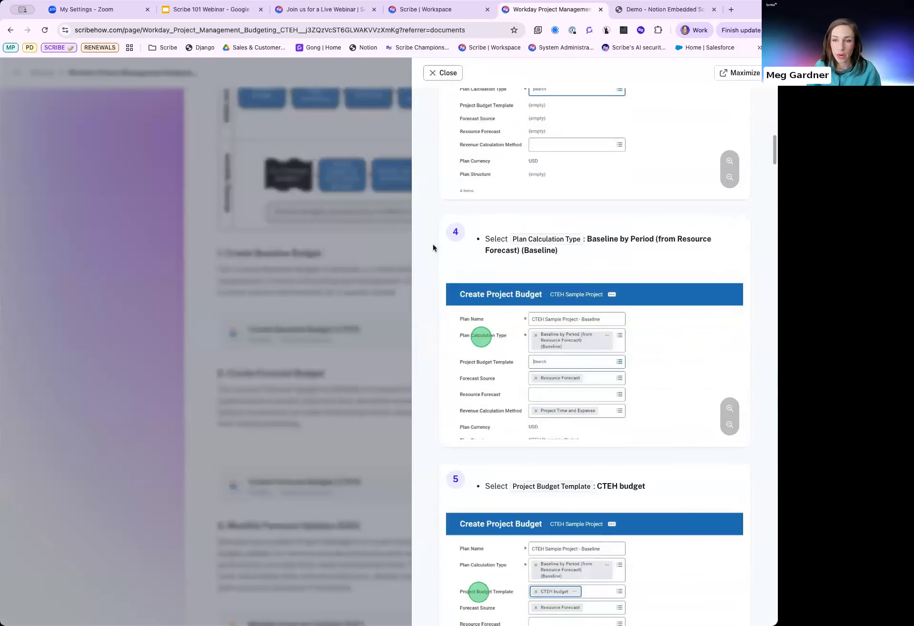
# - Look through the rest of the budgeting page down to the Reporting preview and return to its beginning
pyautogui.scroll(-3, 405, 394)
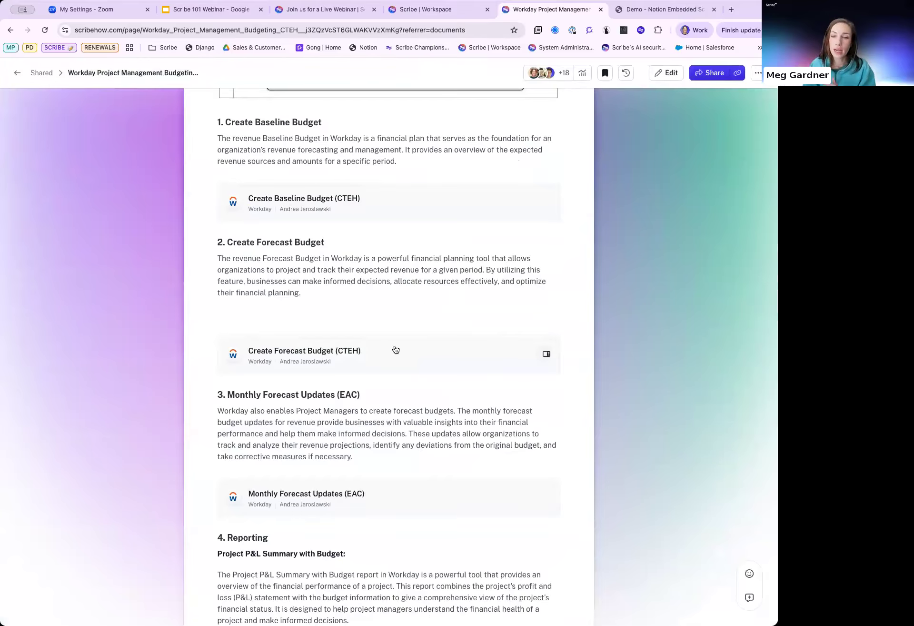
pyautogui.scroll(-4, 369, 412)
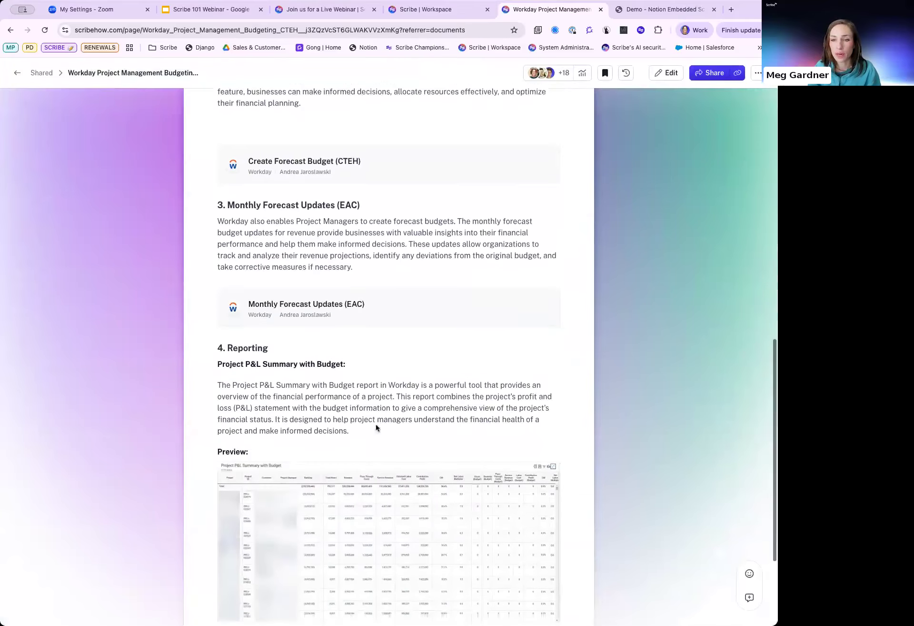
pyautogui.scroll(-2, 376, 428)
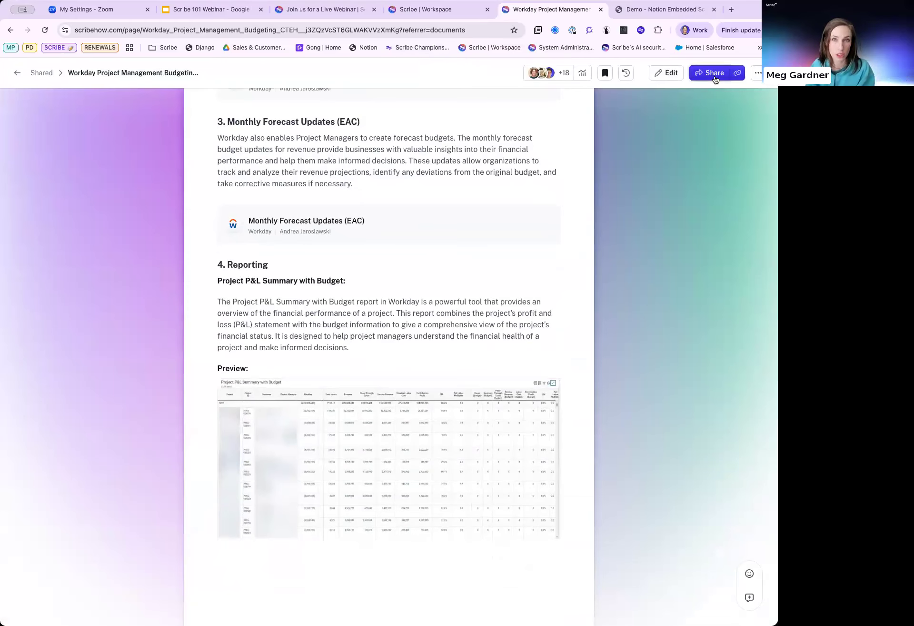
pyautogui.scroll(7, 401, 260)
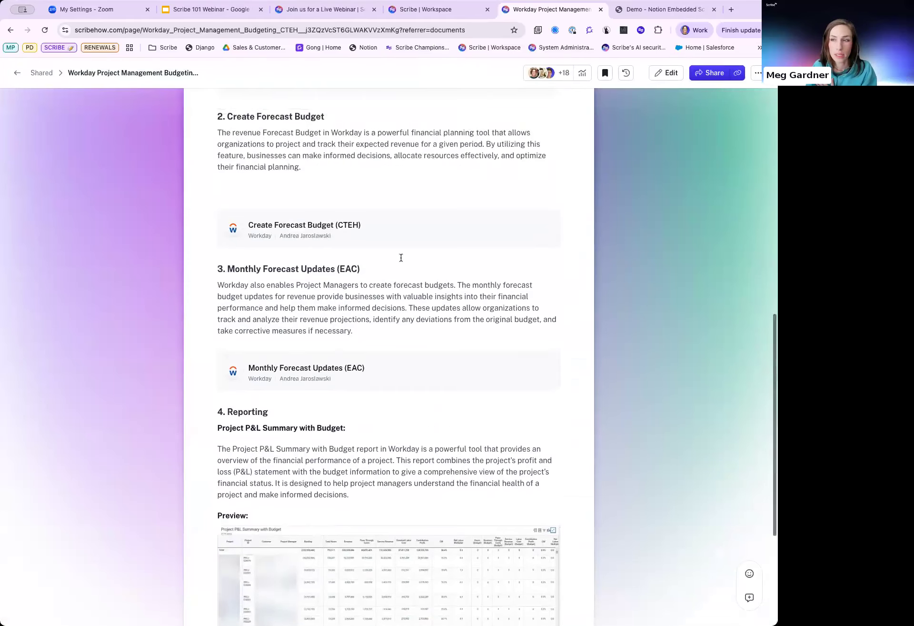
pyautogui.scroll(10, 401, 263)
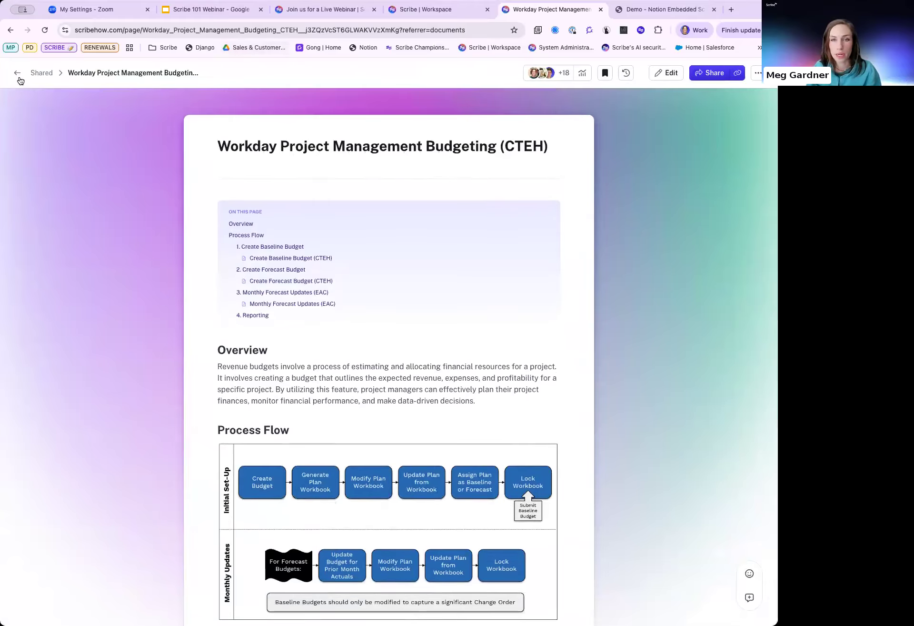
# - Go back to the workspace home and create a new Page
pyautogui.click(19, 77)
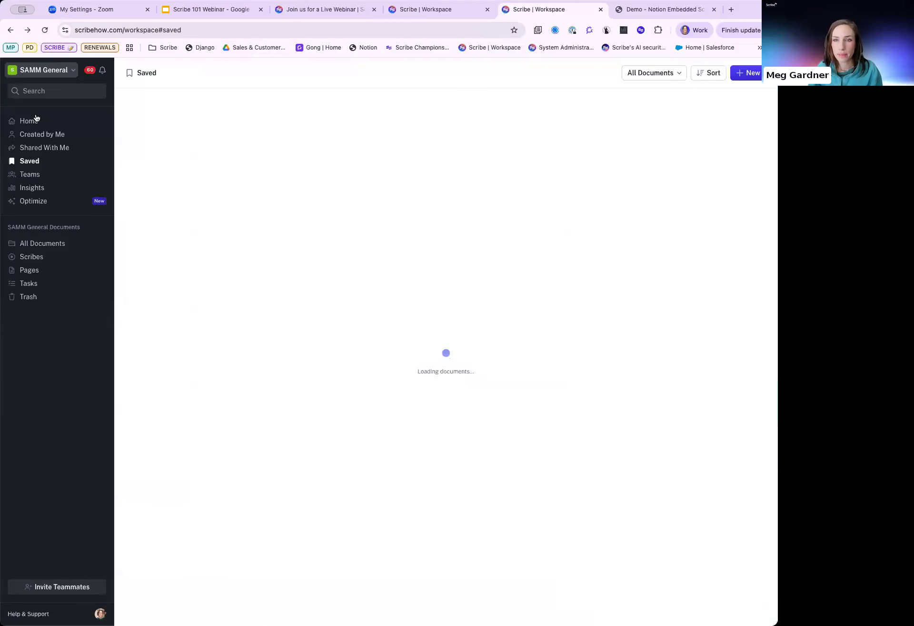
pyautogui.click(35, 120)
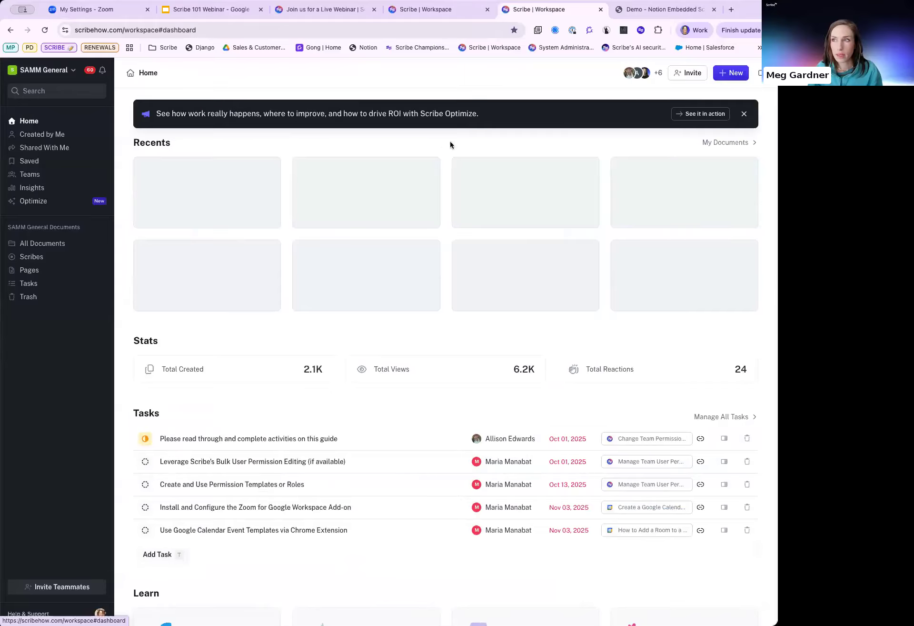
pyautogui.click(732, 73)
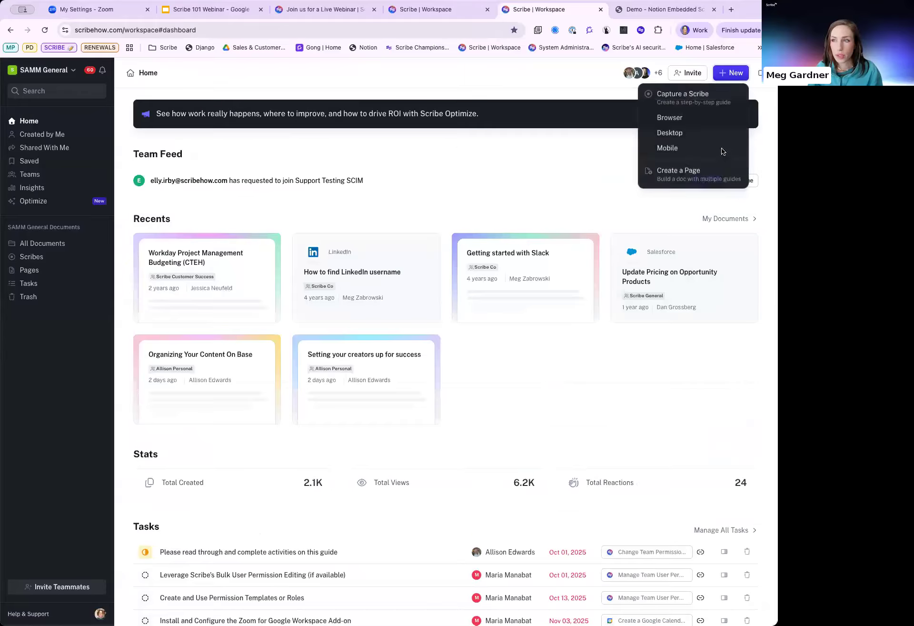
pyautogui.click(690, 175)
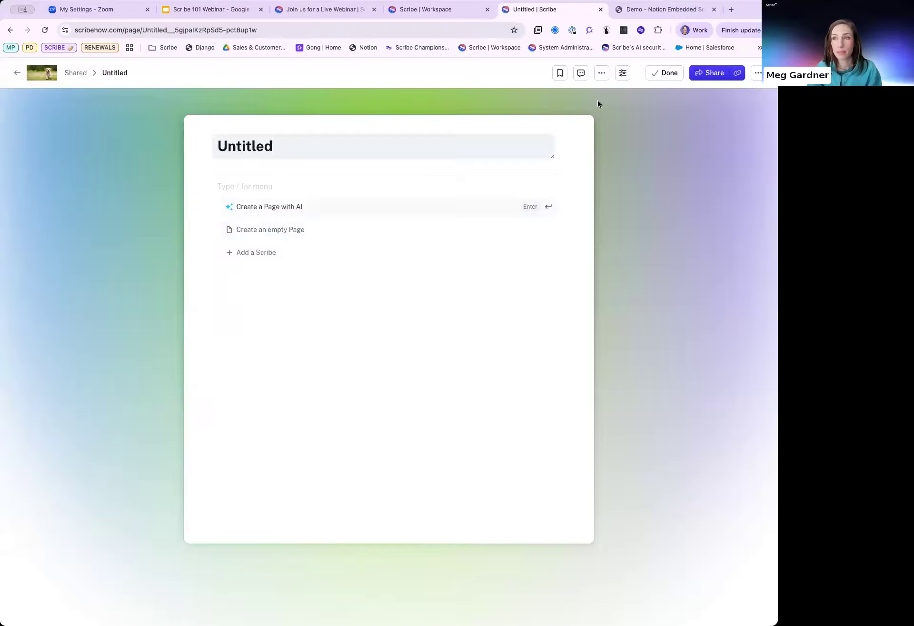
# - Set the untitled page's background to a solid orange color and return to the workspace home
pyautogui.click(623, 72)
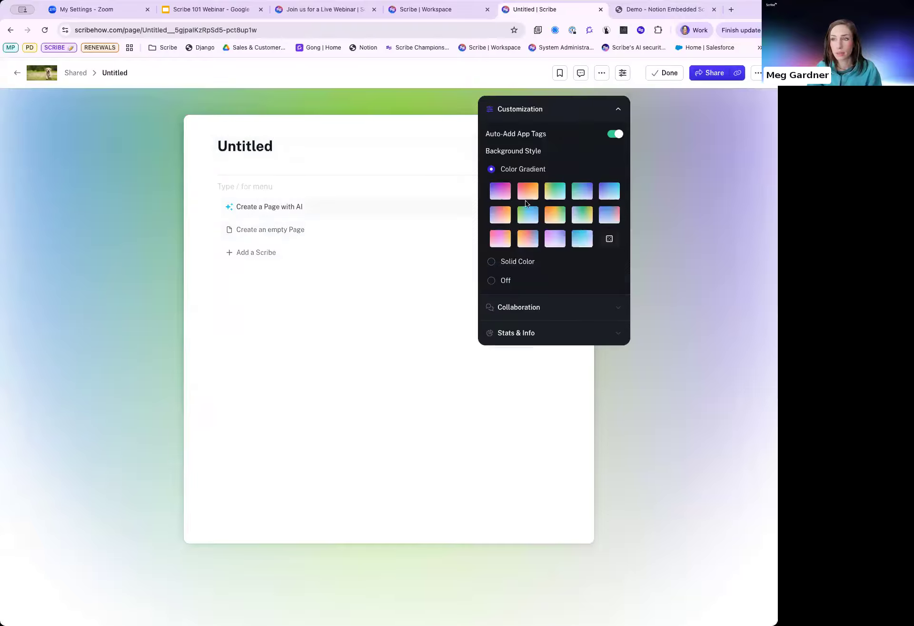
pyautogui.click(518, 261)
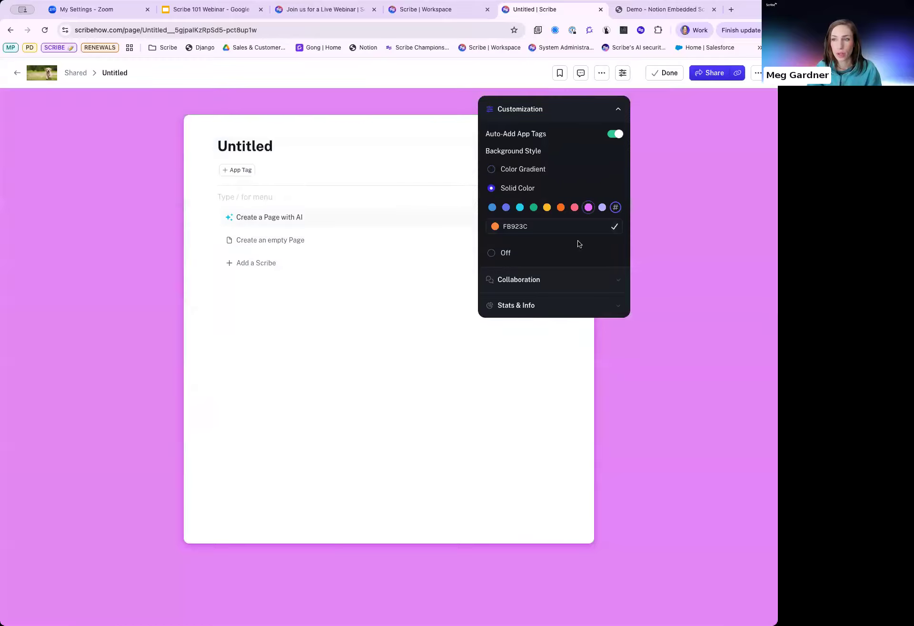
pyautogui.click(575, 208)
pyautogui.click(560, 208)
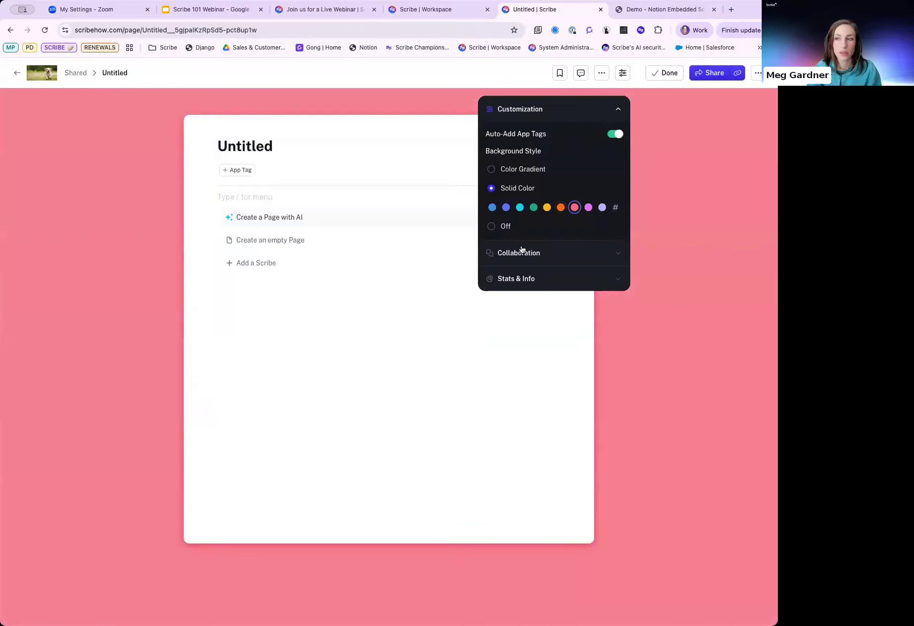
pyautogui.click(675, 198)
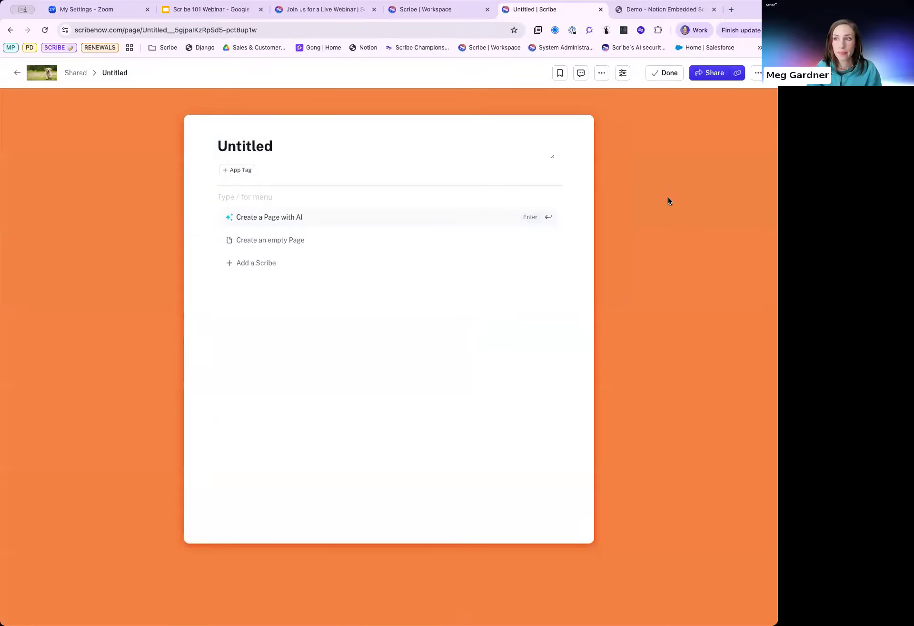
pyautogui.click(12, 74)
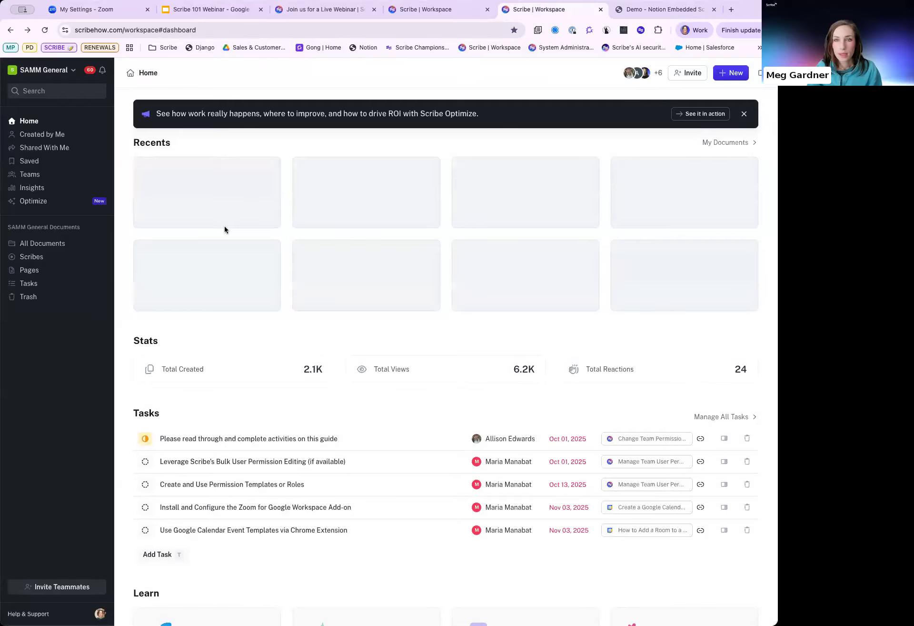